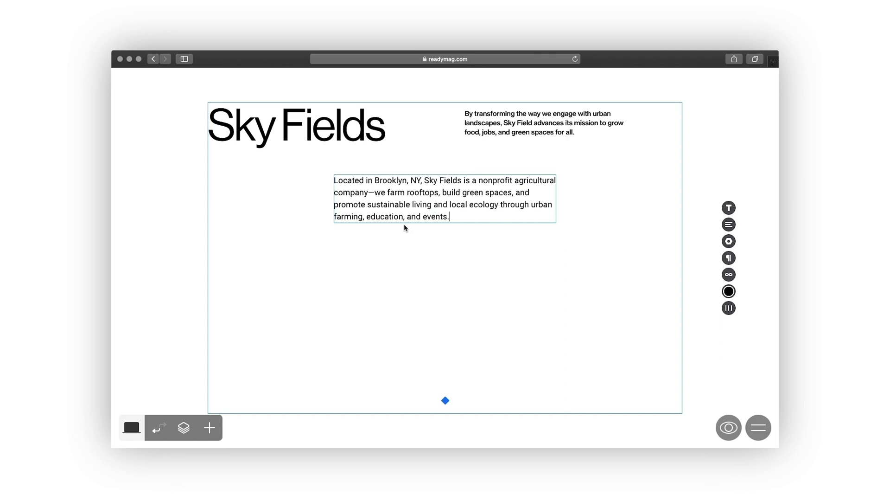
- Set the Sky Fields paragraph to Plantin, enlarge it, and align it to a column guide
left_click(729, 207)
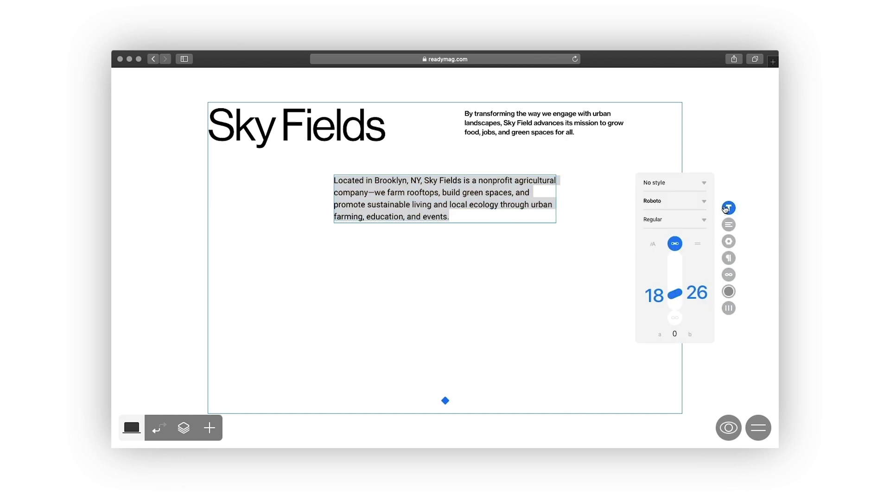
left_click(674, 200)
left_click(668, 242)
left_click_drag(659, 296, 694, 276)
left_click_drag(421, 240, 547, 234)
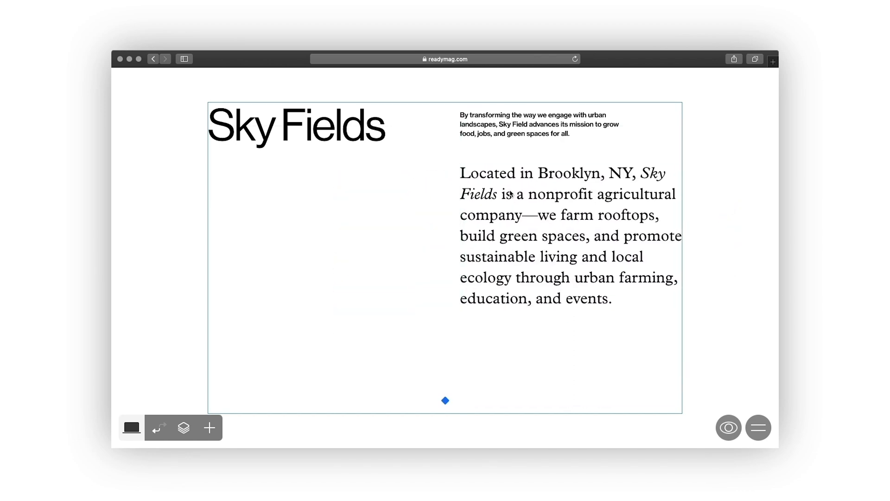
left_click(547, 234)
- Save the paragraph's typography as a new text style named 'paragraph'
left_click(729, 208)
left_click(672, 175)
left_click(664, 127)
type("paragraph medium")
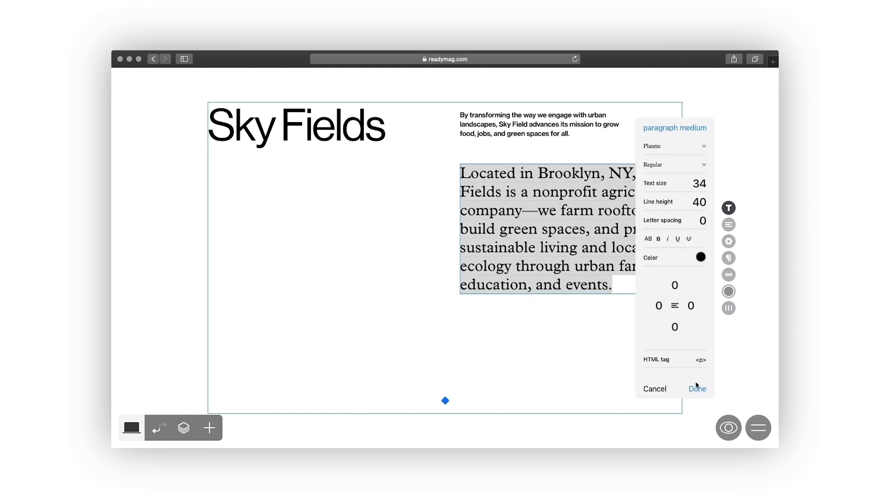
left_click(697, 386)
left_click(493, 343)
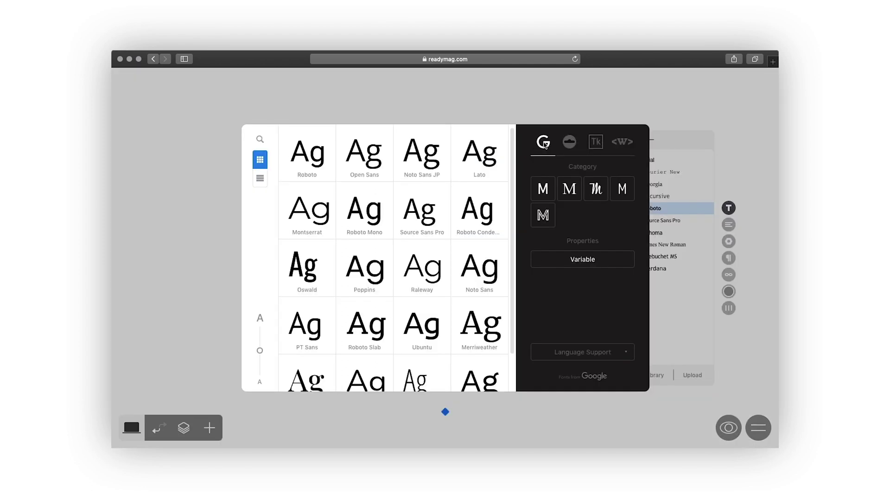
- Browse Adobe Typekit fonts filtered to sans serif heading fonts, searching 'scape'
left_click(570, 141)
left_click(596, 141)
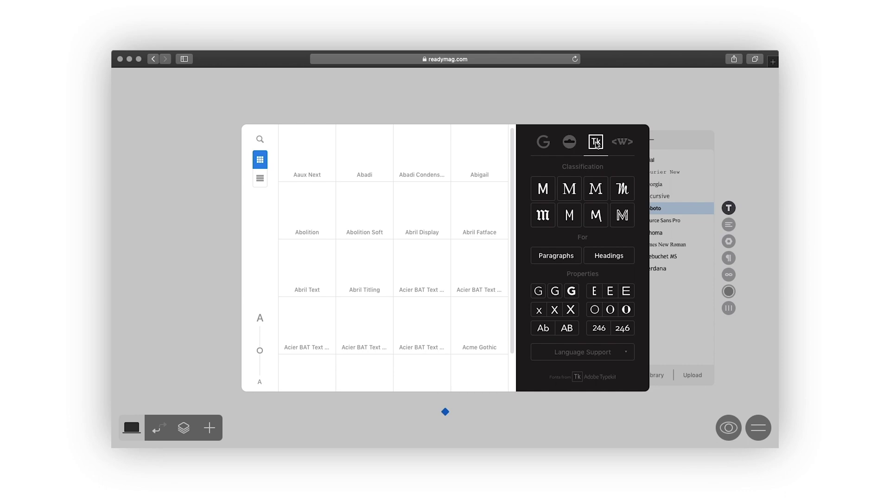
left_click(545, 188)
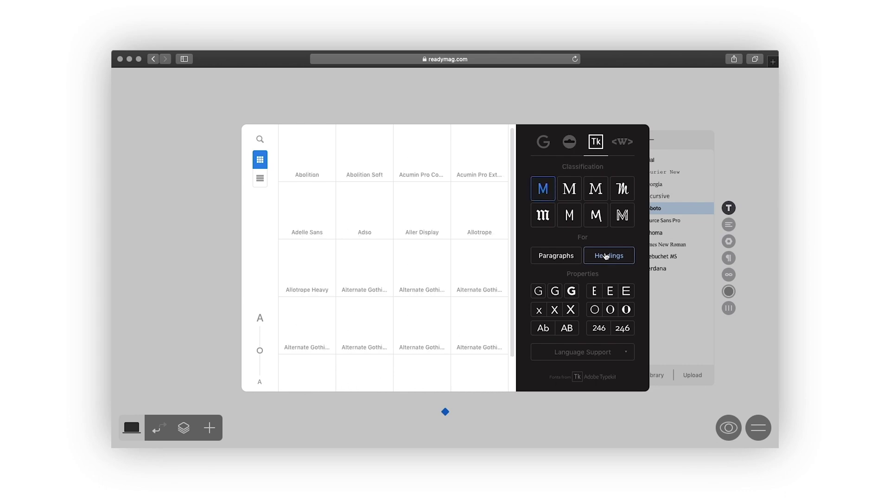
left_click(606, 256)
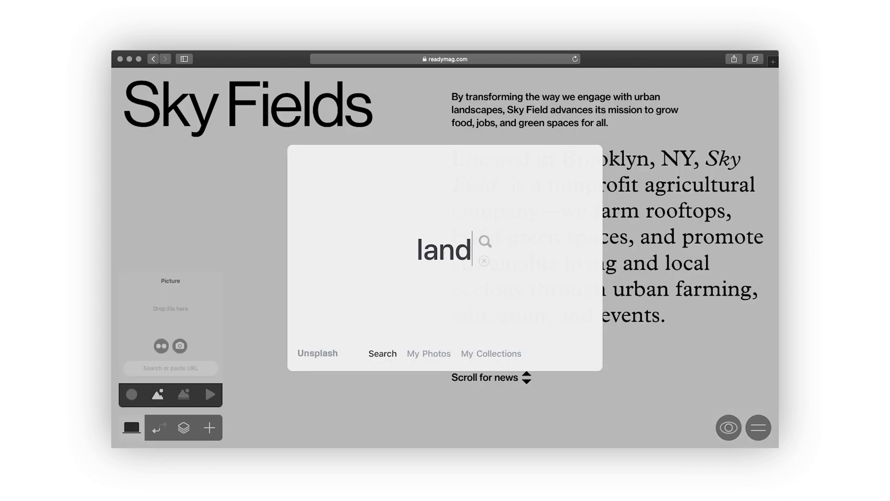
type("scape")
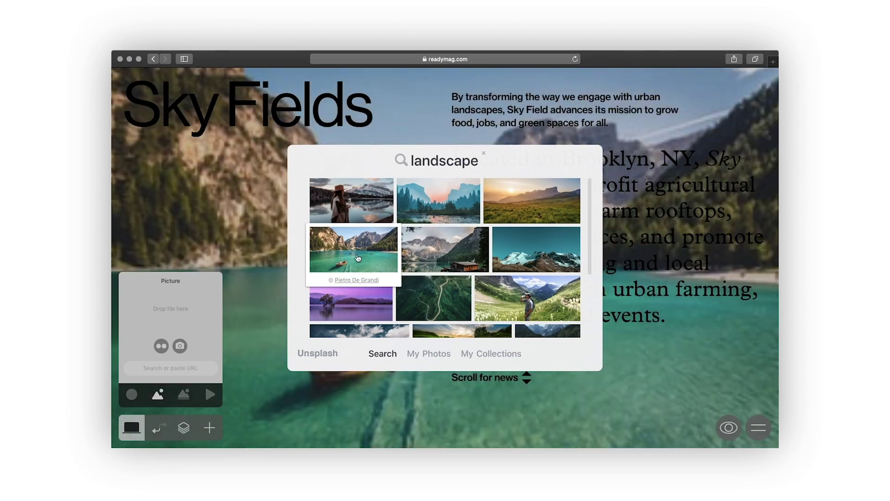
- Preview the Click and Push circle animations further down the page
scroll(333, 260, "down", 5)
scroll(333, 260, "down", 3)
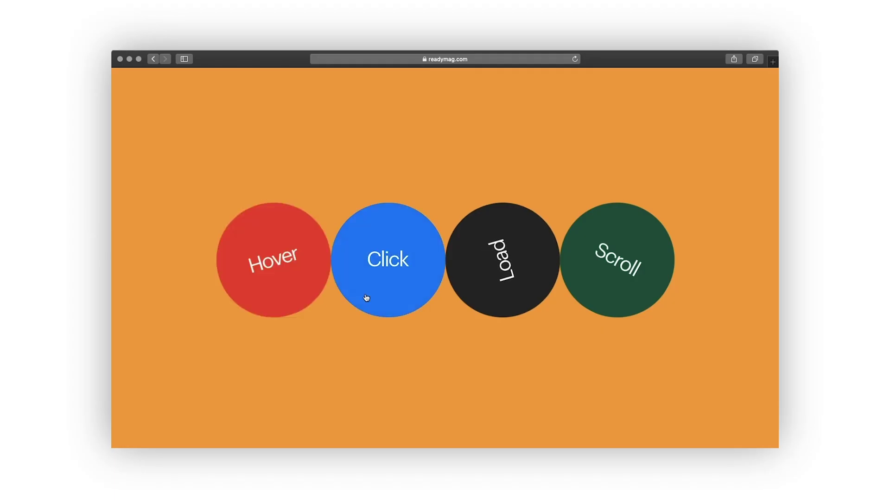
left_click(376, 295)
scroll(177, 381, "down", 10)
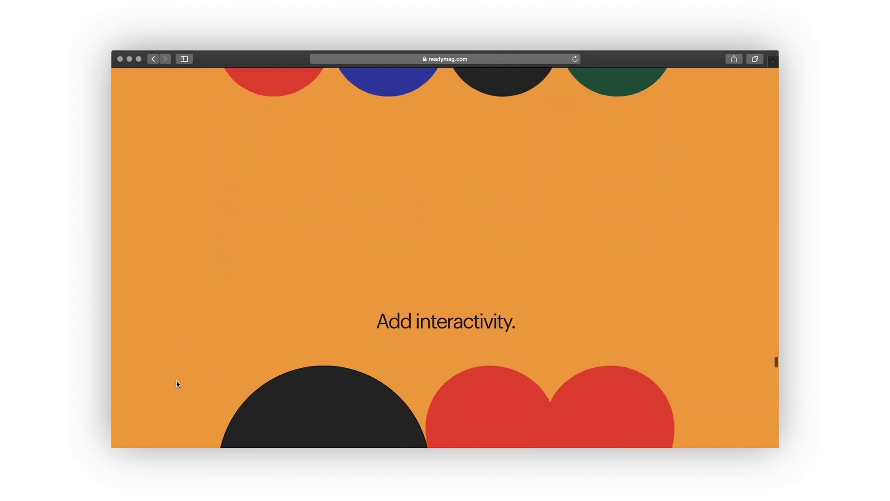
left_click(320, 310)
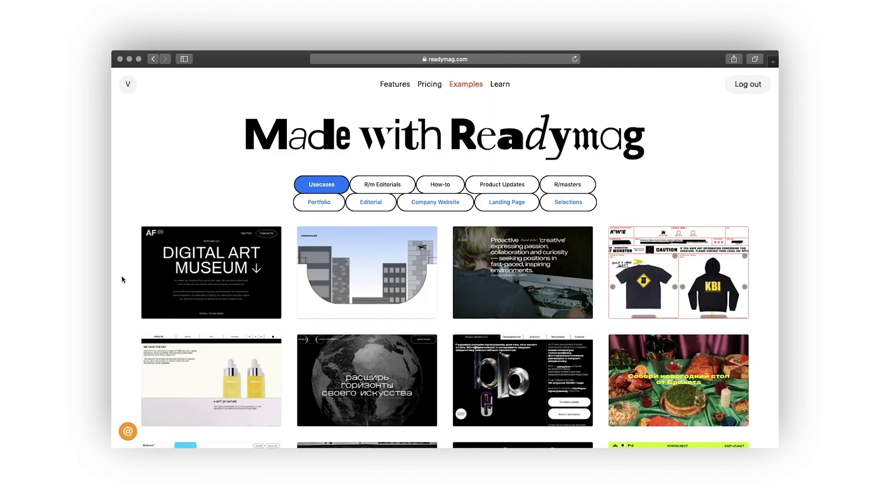
- Add the Evergreen template's Expected audiences page to the project, then close the template picker
scroll(123, 279, "down", 10)
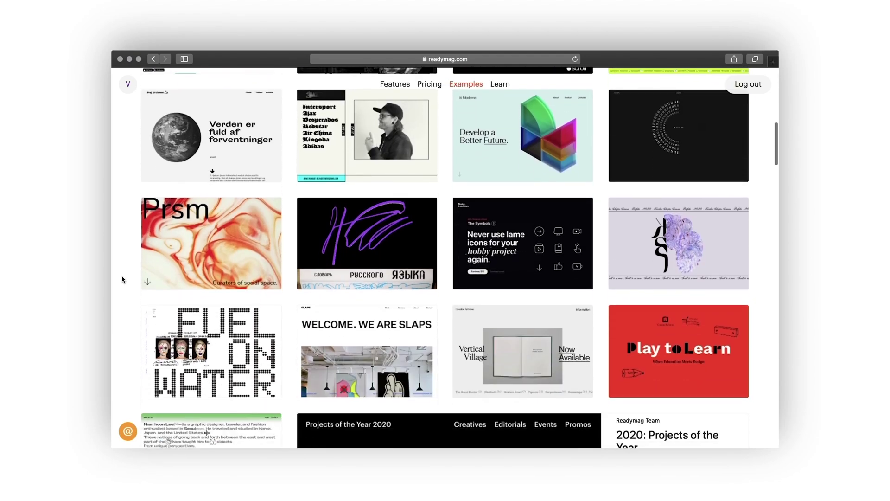
scroll(123, 279, "down", 15)
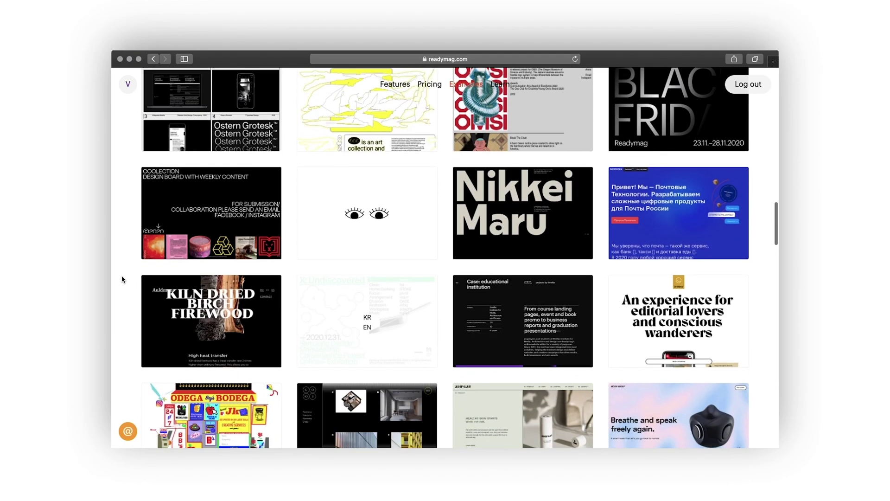
scroll(122, 279, "down", 10)
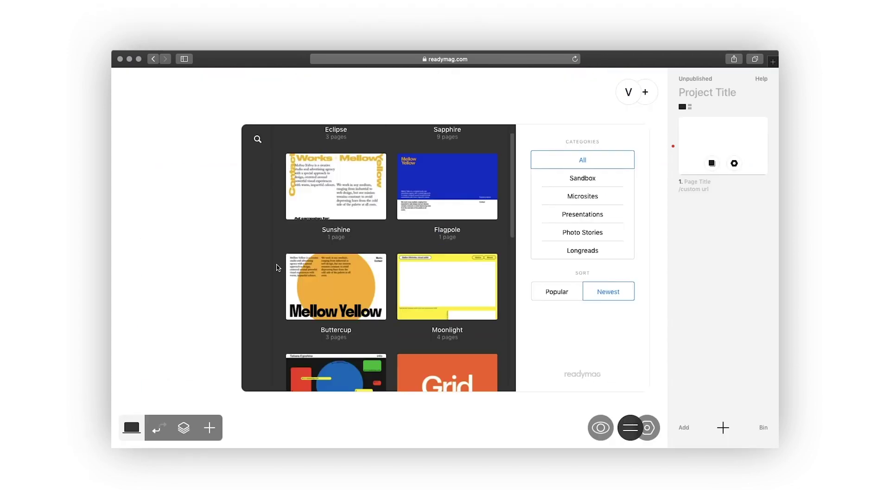
scroll(318, 309, "down", 5)
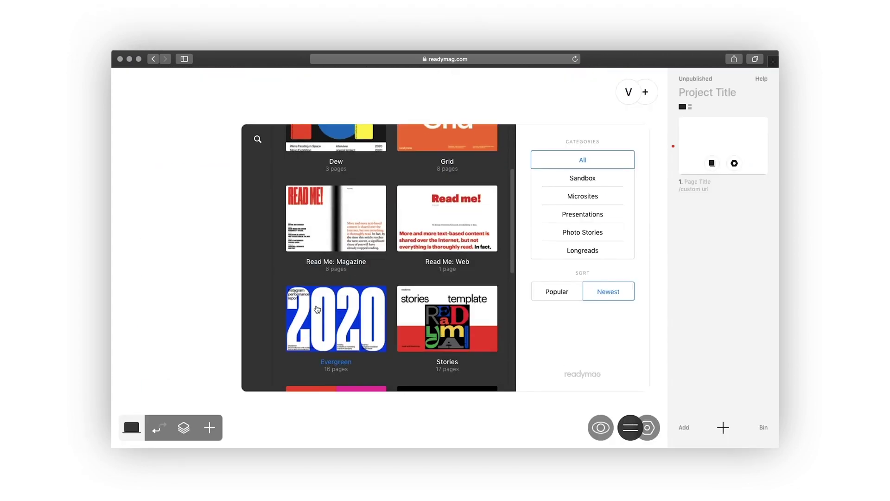
left_click(317, 309)
scroll(317, 309, "down", 10)
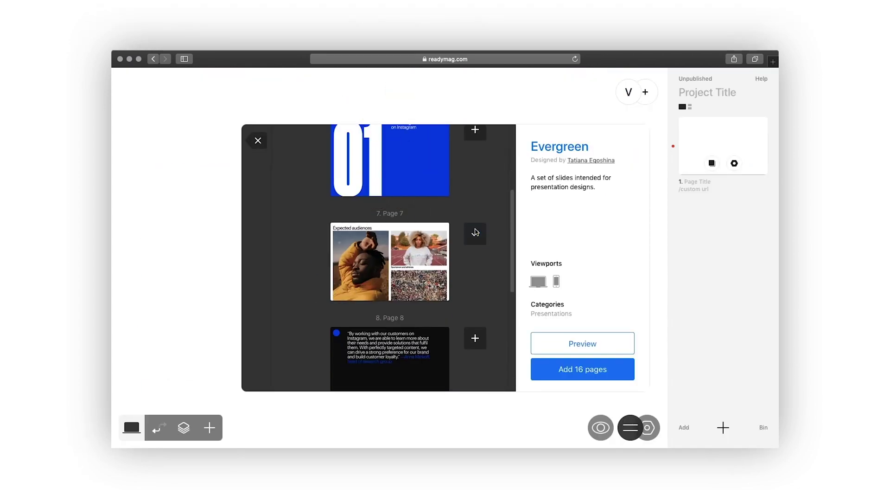
left_click(476, 232)
left_click(463, 97)
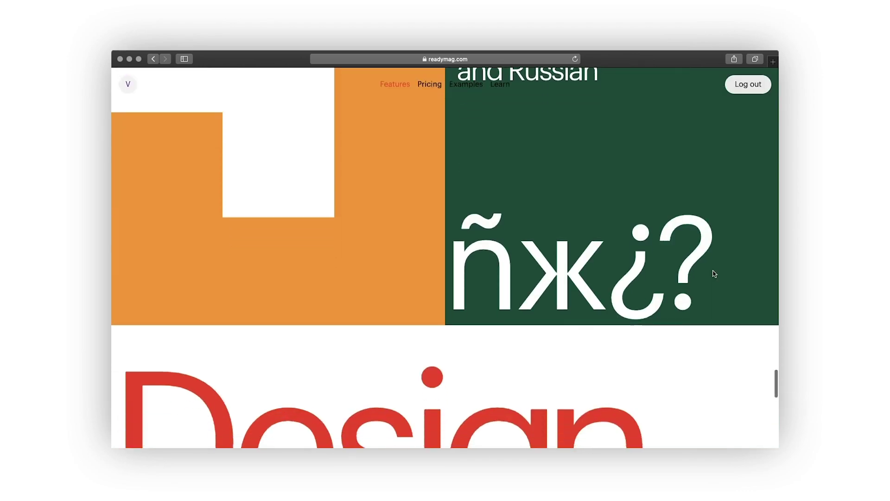
scroll(712, 275, "down", 5)
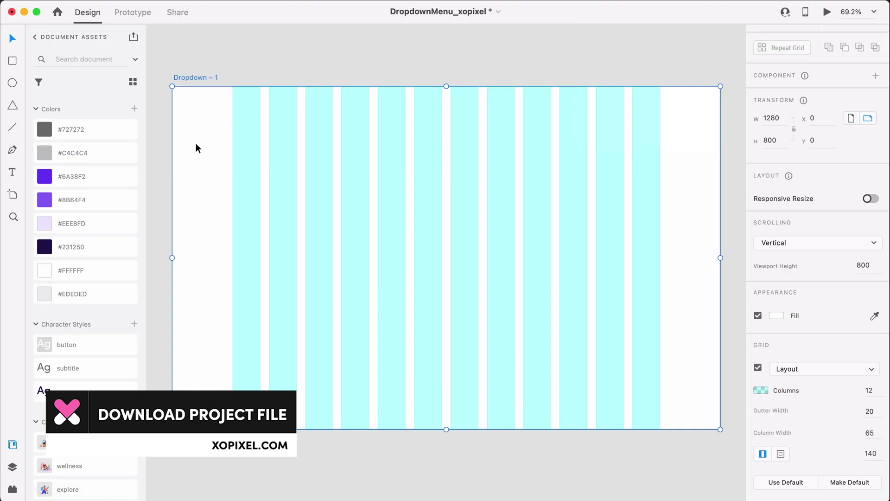
- Fill the Dropdown – 1 artboard with the #EDEDED swatch from Document Assets
left_click(112, 296)
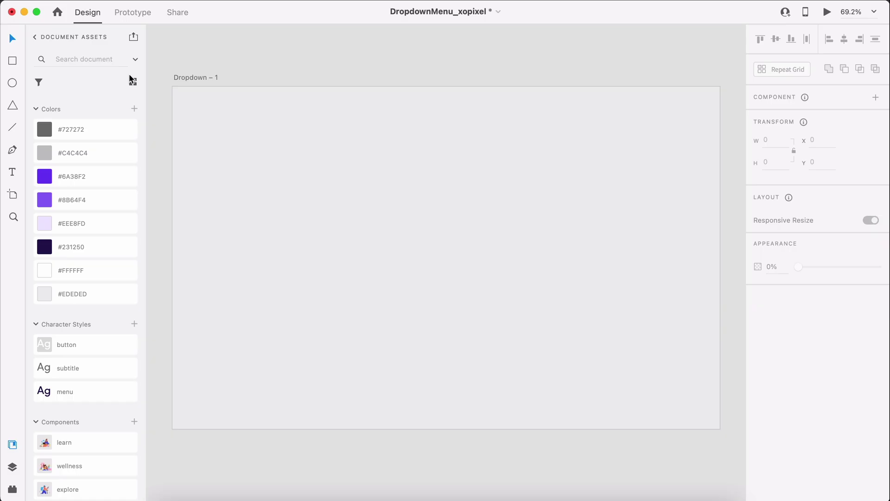
- Draw a borderless white 1280 × 80 bar across the top of the artboard
key("r")
left_click_drag(172, 87, 720, 121)
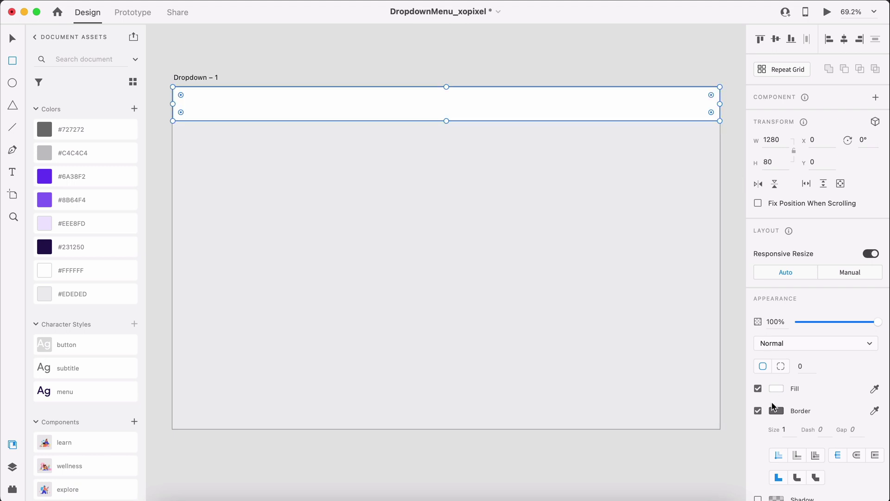
left_click(759, 411)
key("Escape")
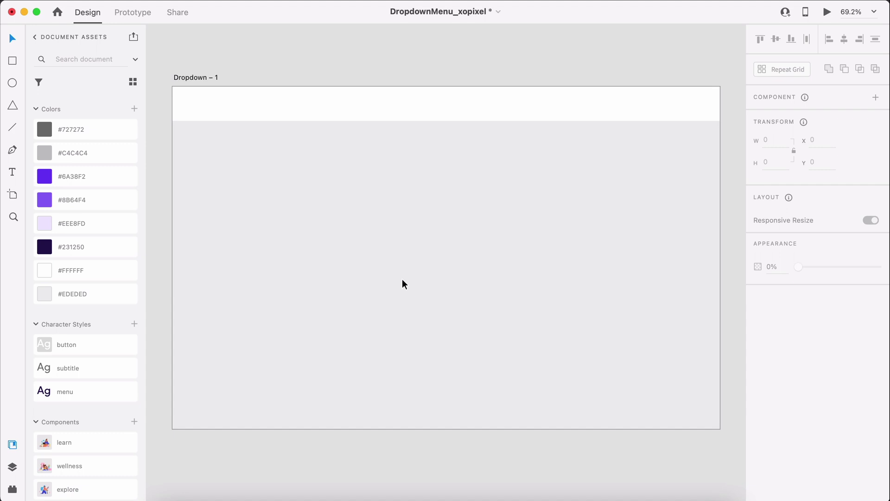
- Place the xop-logo component at the bar's left end
key("super+shift+apostrophe")
scroll(116, 374, "down", 5)
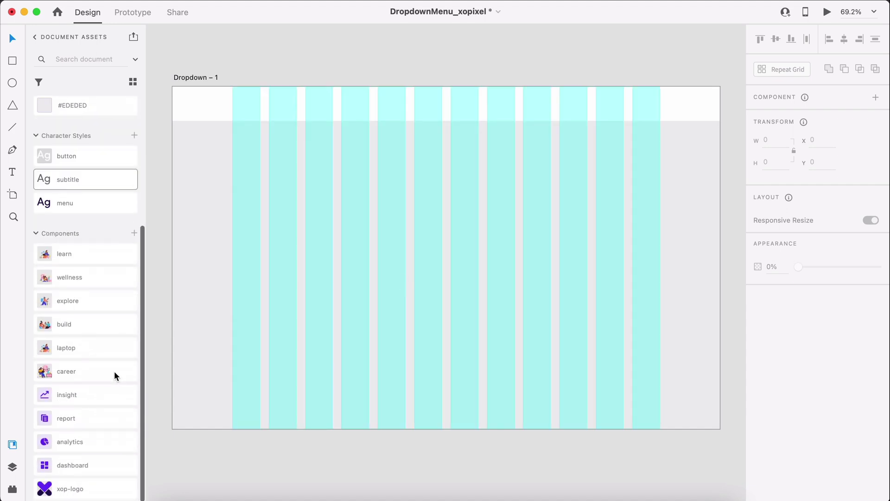
left_click_drag(93, 485, 239, 108)
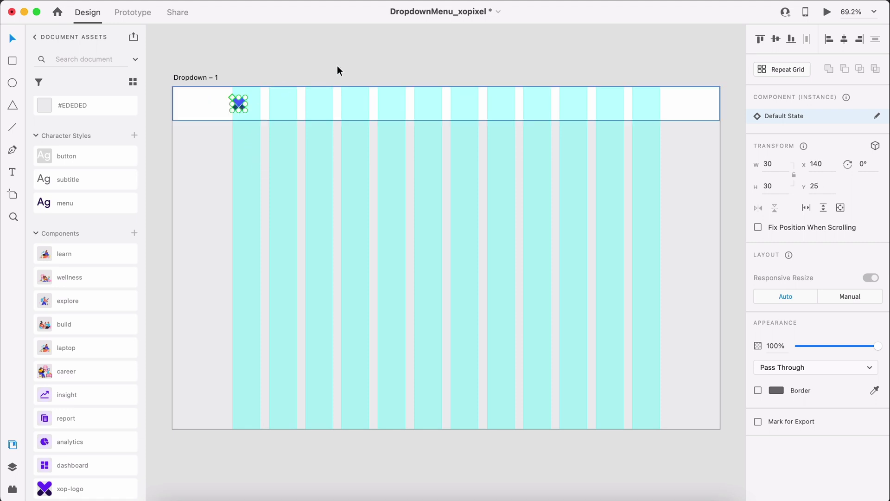
left_click(501, 62)
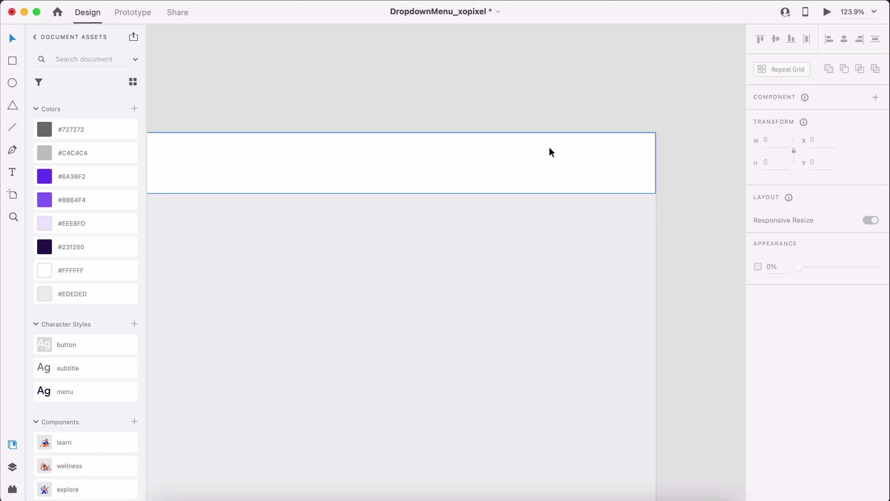
- Draw a 125 × 48 rectangle in the bar with corner radius 4
key("super+shift+apostrophe")
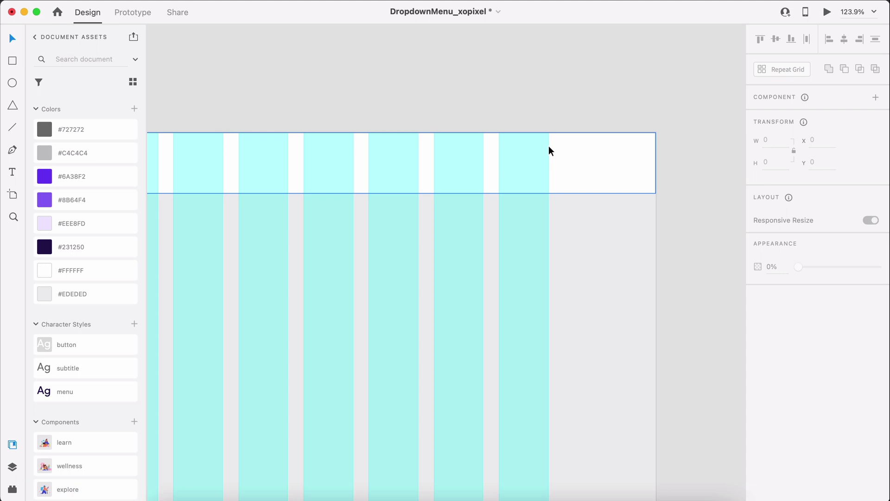
key("r")
left_click_drag(549, 150, 434, 186)
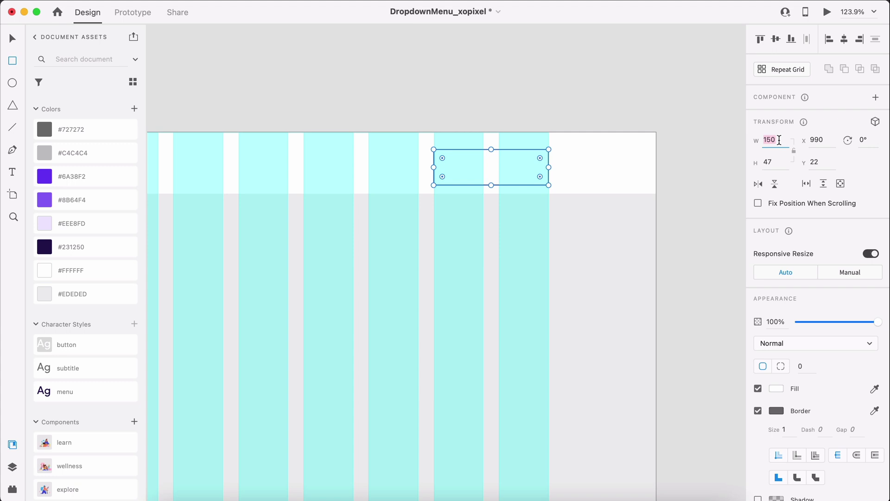
type("125")
key("Return")
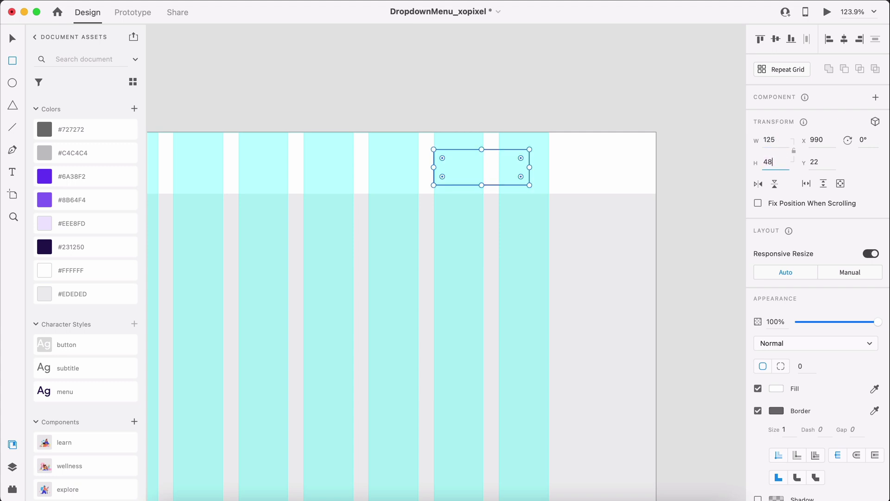
type("48")
key("Return")
left_click(803, 365)
type("4")
key("Return")
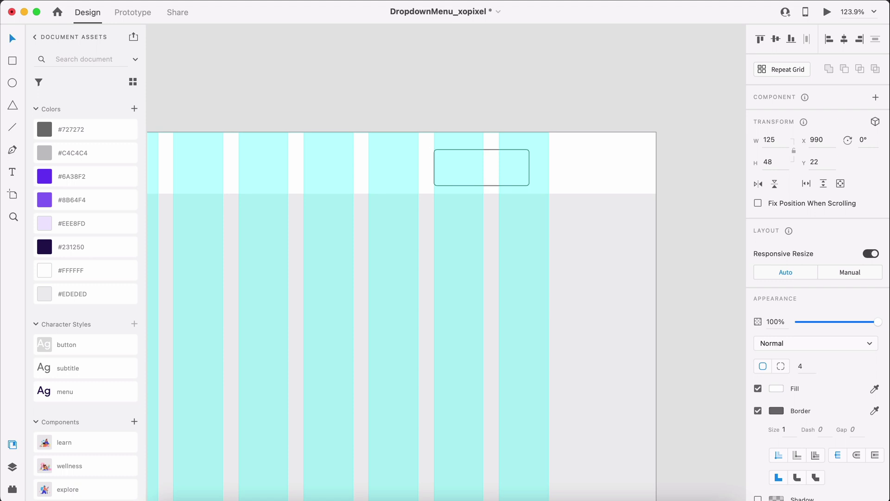
- Move the rectangle to Y 16, fill it purple #6A38F2, and remove its border
left_click(526, 139)
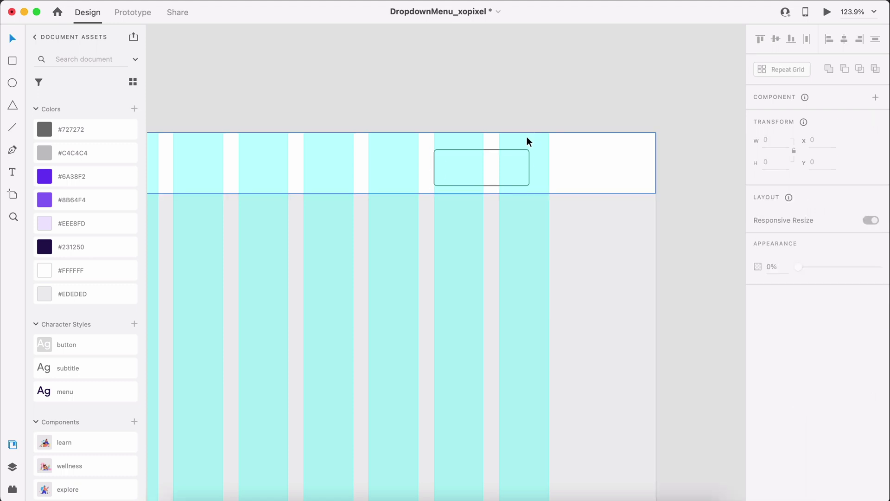
left_click_drag(514, 161, 516, 159)
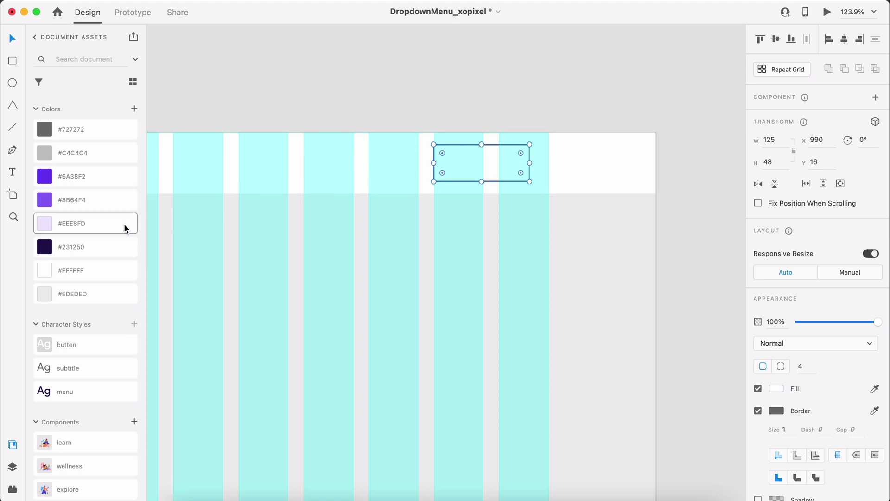
left_click(118, 182)
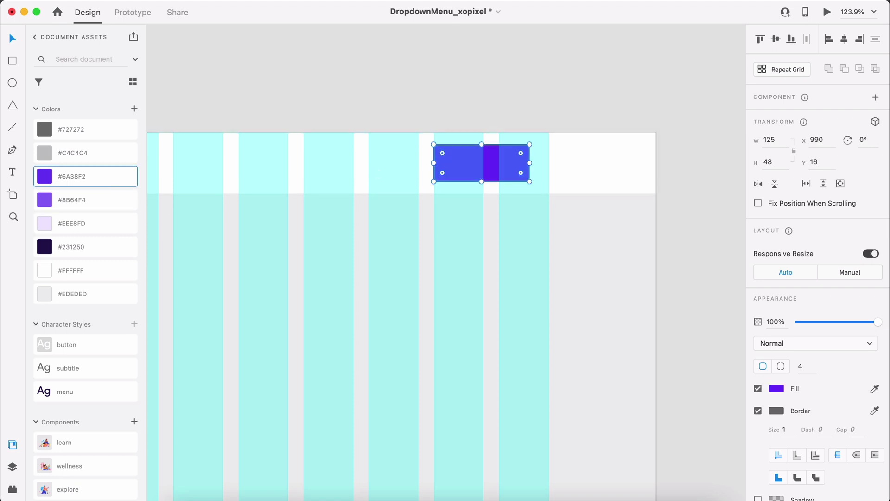
left_click(757, 411)
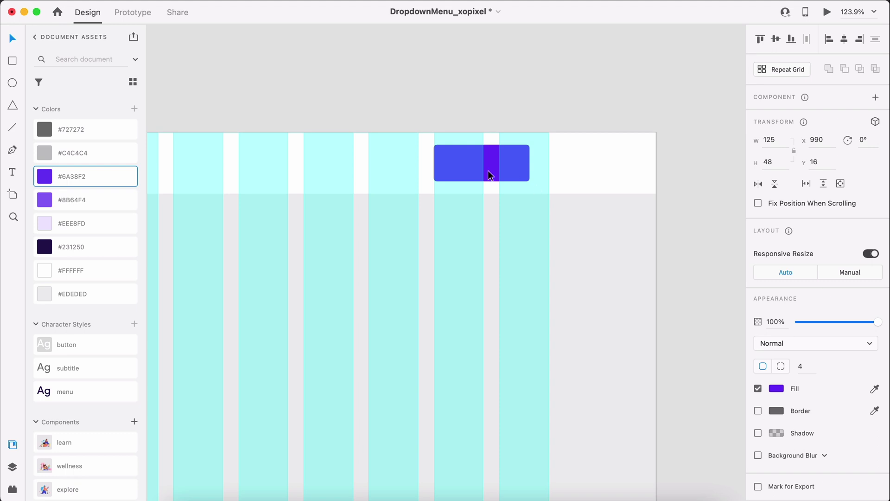
- Add a 'Get started' label with the button character style, centred on the purple button
scroll(491, 173, "up", 3)
key("t")
left_click(463, 166)
type("Get")
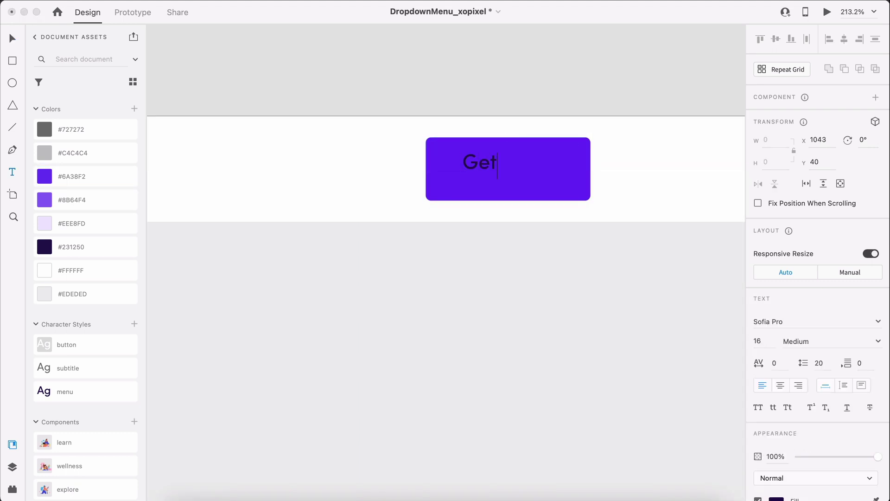
type(" started")
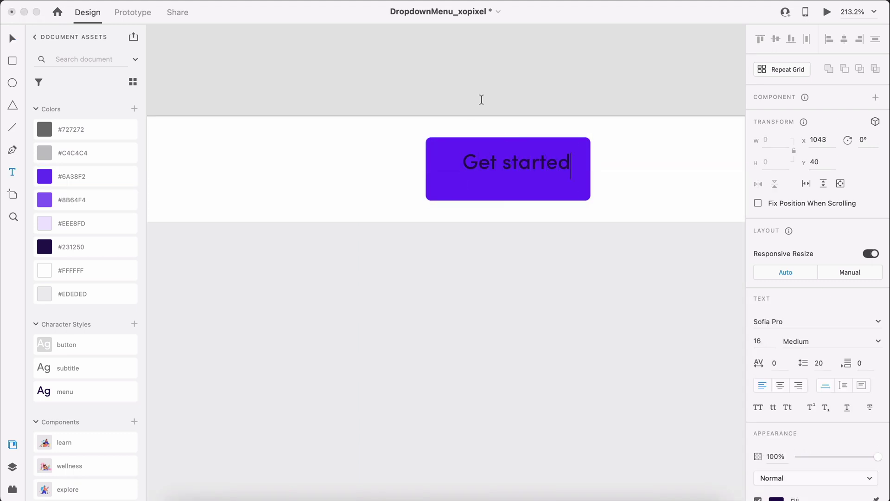
key("Escape")
left_click(126, 353)
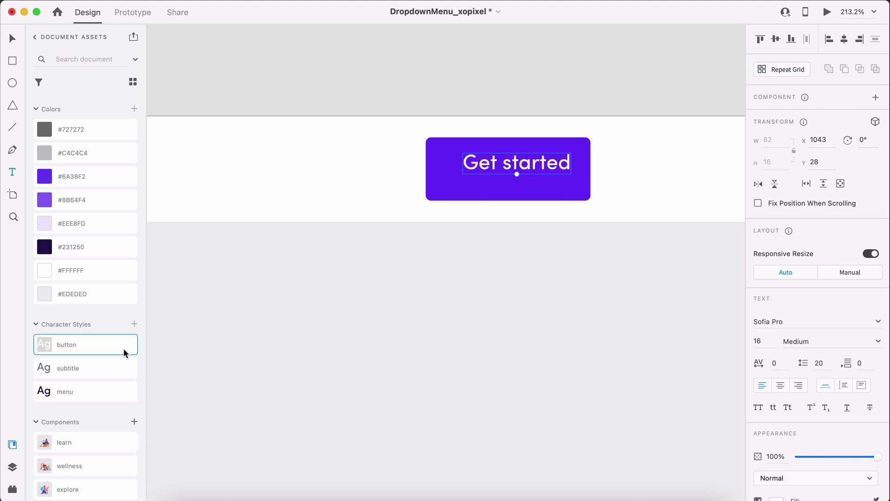
key("v")
left_click_drag(500, 168, 493, 176)
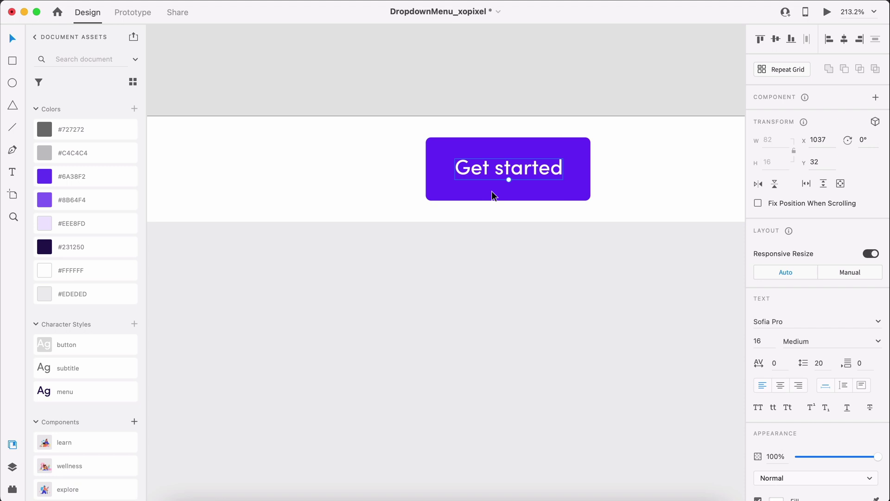
- Add a 'Sign in' label left of the button, aligned with its text
key("t")
key("super+shift+apostrophe")
scroll(396, 167, "left", 5)
left_click(396, 167)
type("Sign in")
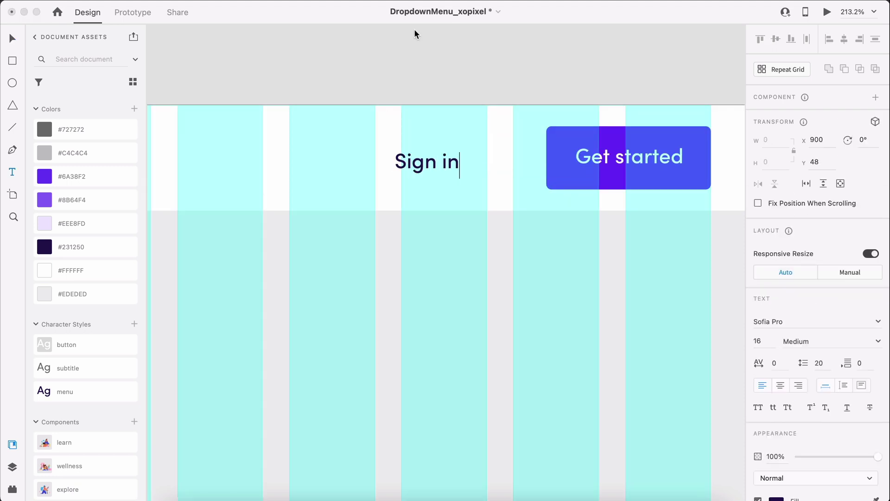
key("Escape")
left_click_drag(422, 172, 456, 168)
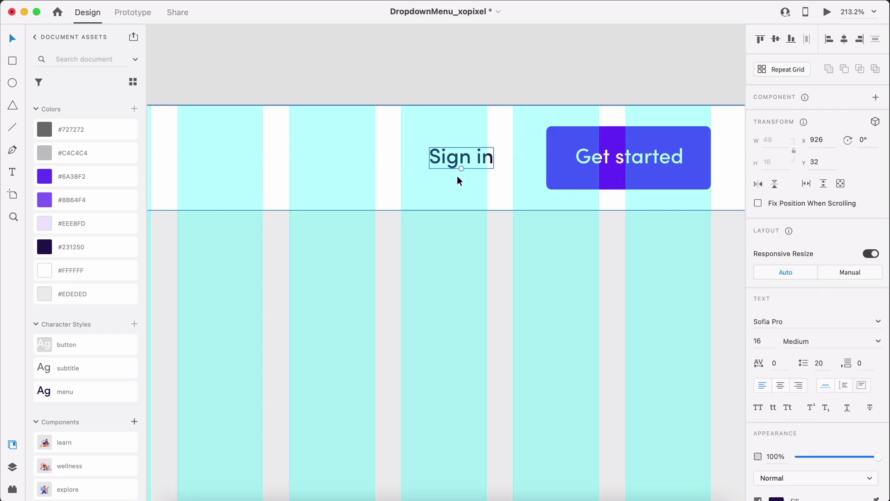
key("Escape")
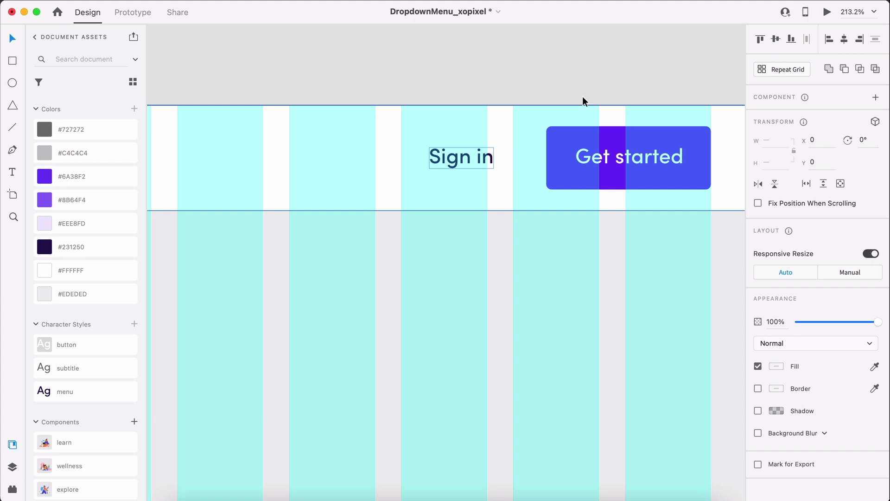
- Draw a grey #C4C4C4 vertical divider left of Sign in, aligned with the button
key("l")
key("super+shift+apostrophe")
left_click_drag(372, 126, 377, 185)
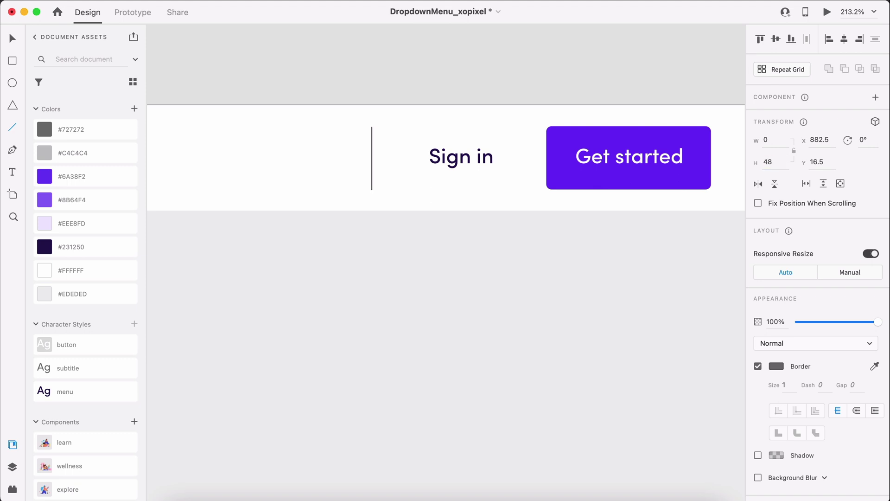
key("v")
left_click_drag(374, 165, 373, 169)
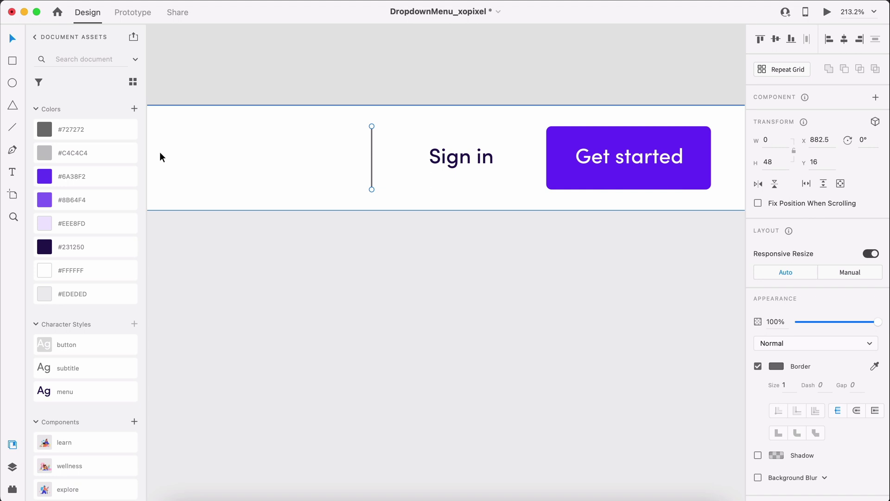
right_click(111, 156)
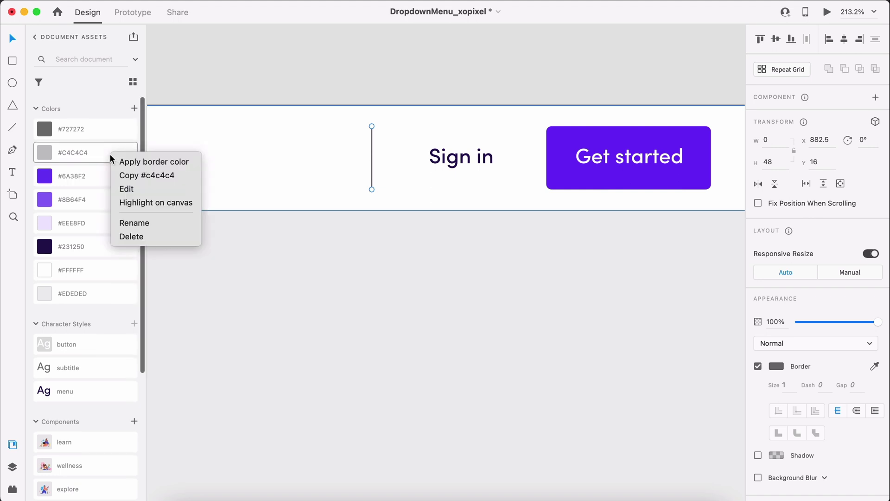
left_click(155, 162)
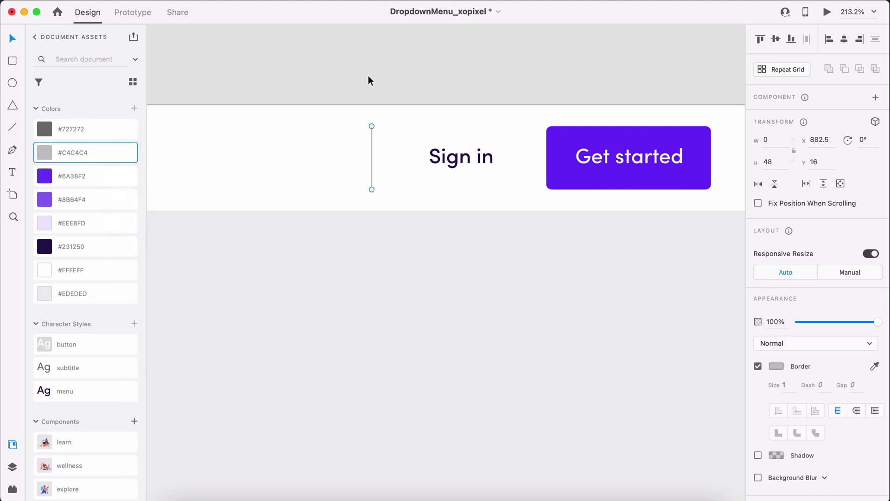
- Duplicate Sign in left of the divider and retype it as 'Pricing'
left_click(453, 166)
left_click_drag(461, 163, 288, 177)
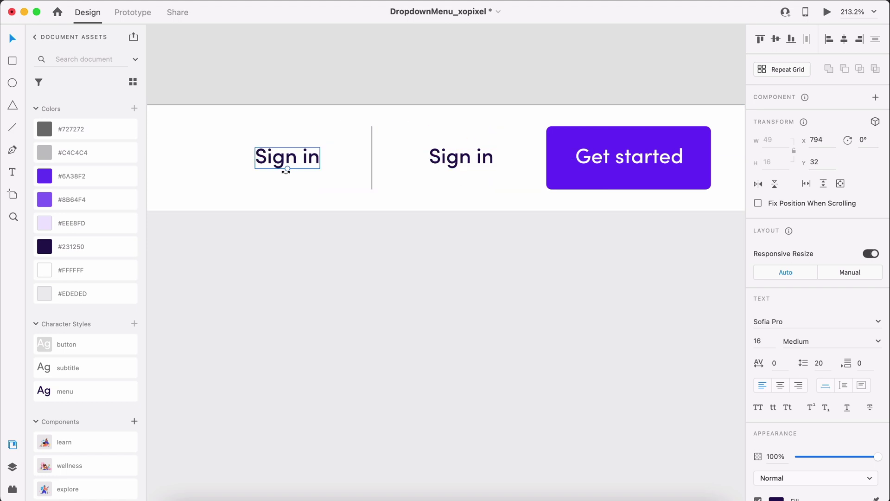
scroll(286, 170, "left", 5)
double_click(332, 166)
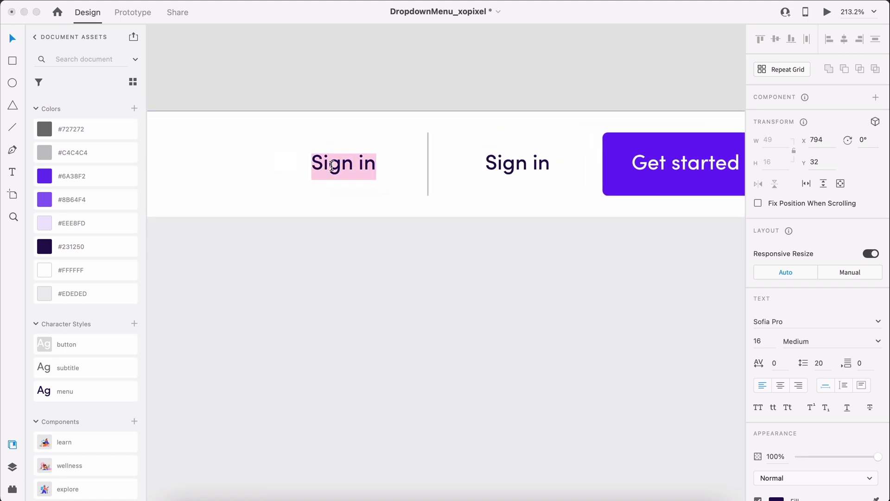
type("Pricing")
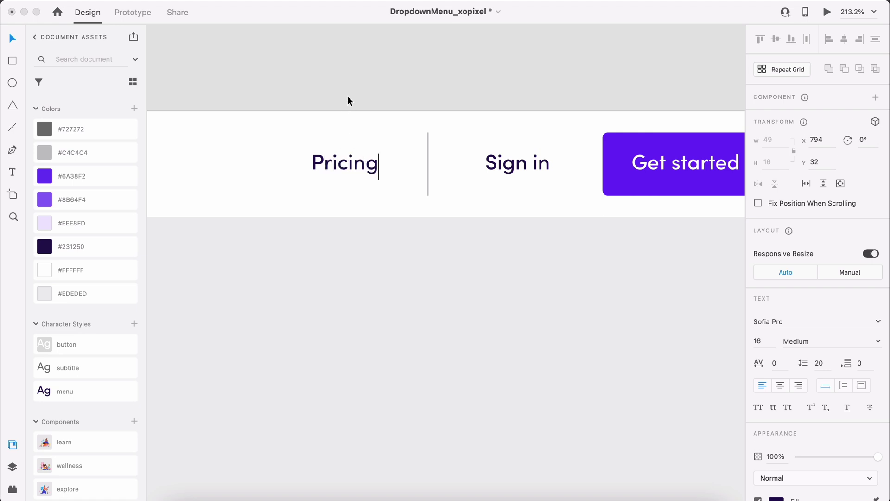
key("Escape")
left_click_drag(365, 168, 358, 168)
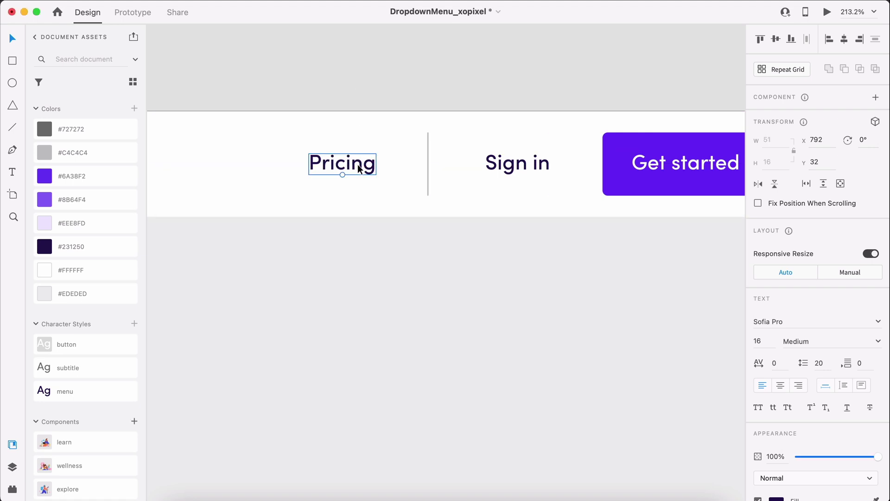
- Copy Pricing further left, rename it 'Company', and space it evenly
scroll(358, 166, "left", 5)
scroll(357, 166, "down", 1)
left_click_drag(434, 151, 326, 157)
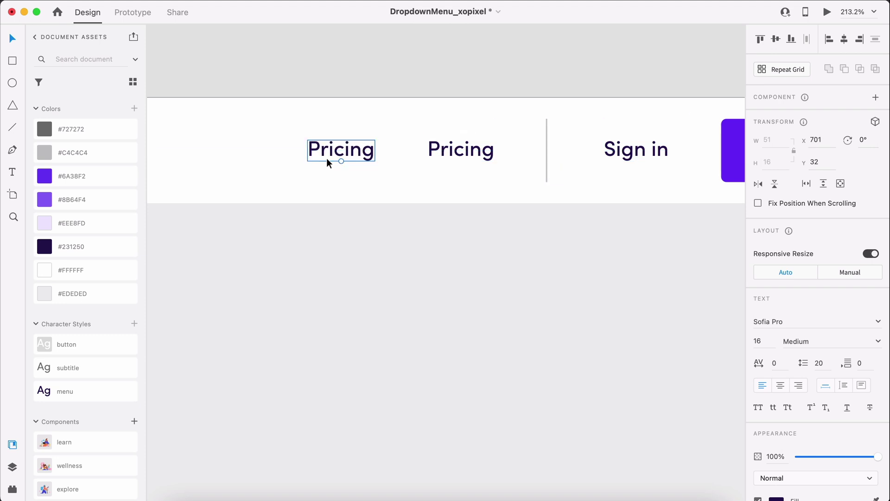
double_click(327, 157)
type("Company")
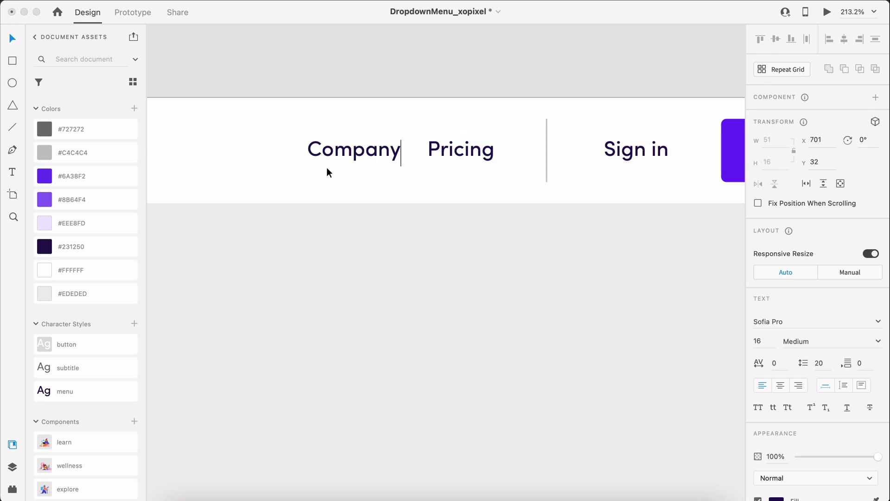
key("Escape")
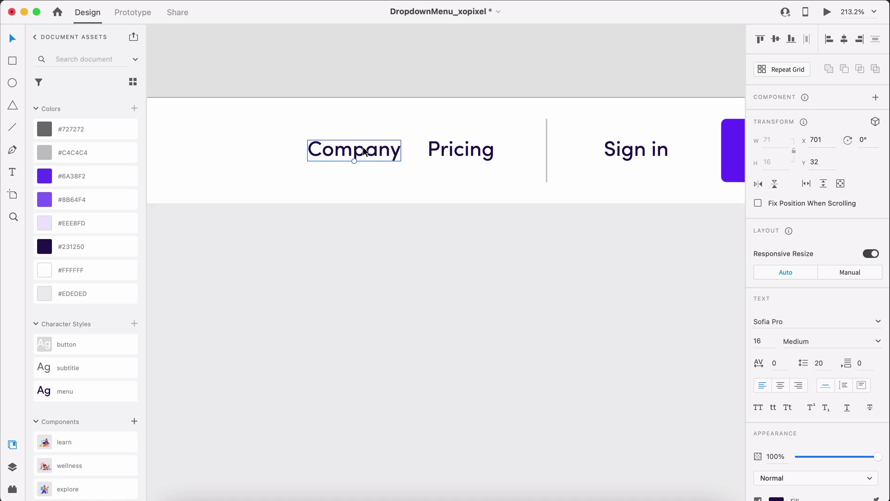
left_click_drag(363, 147, 337, 155)
- Copy Company further left and rename it 'Product'
scroll(337, 155, "left", 3)
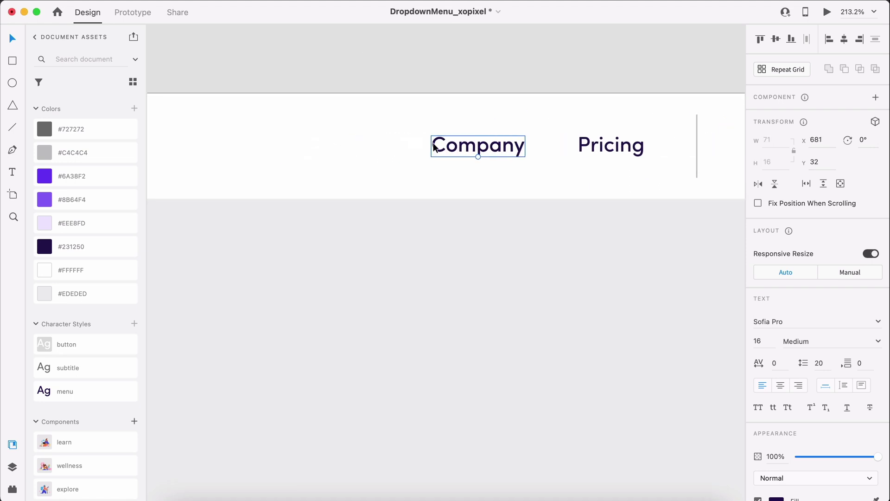
left_click_drag(450, 149, 270, 155)
scroll(273, 157, "left", 2)
left_click(274, 153)
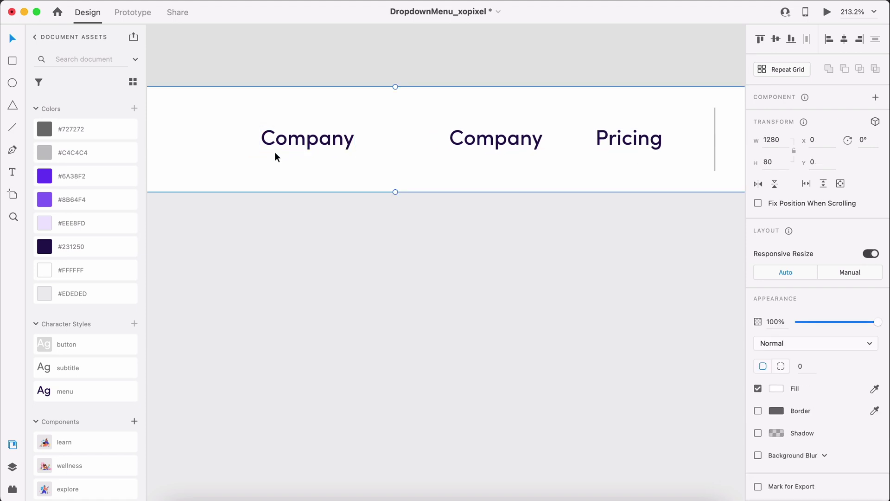
double_click(276, 140)
type("Pr")
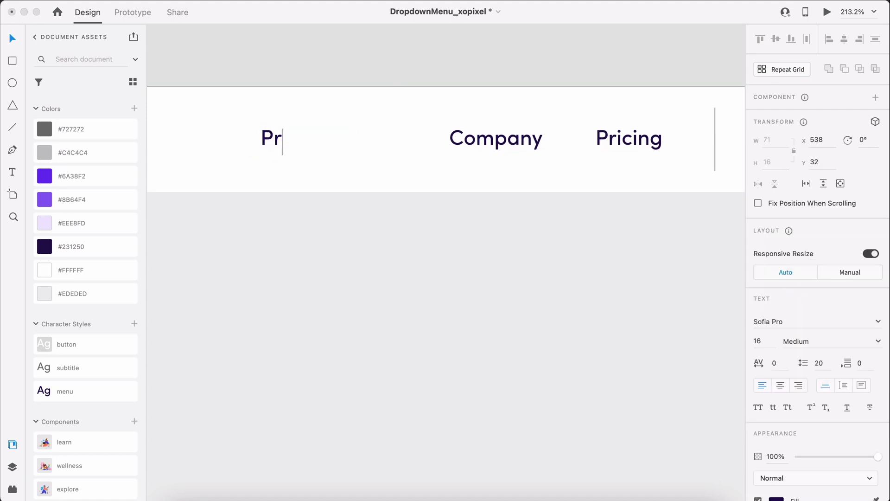
type("oduct")
key("Escape")
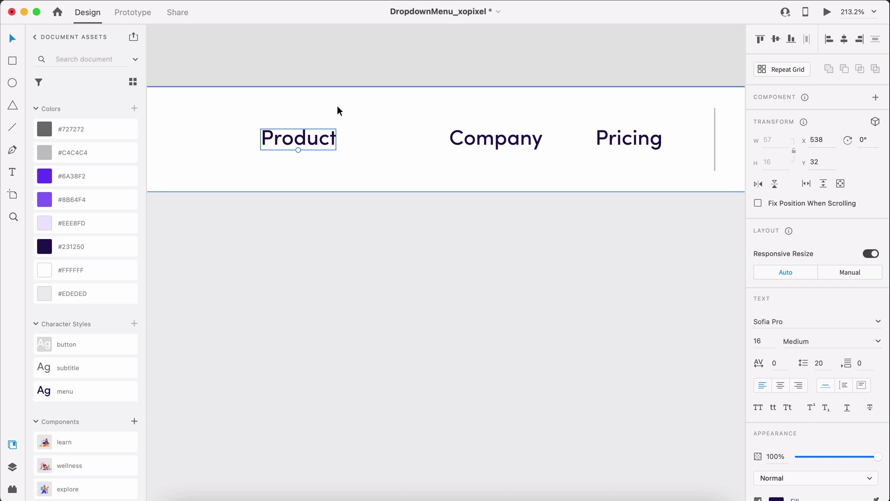
- Draw a 16 × 16 box beside Product and group a centred ios-arrow-down chevron inside it
left_click_drag(347, 129, 381, 149)
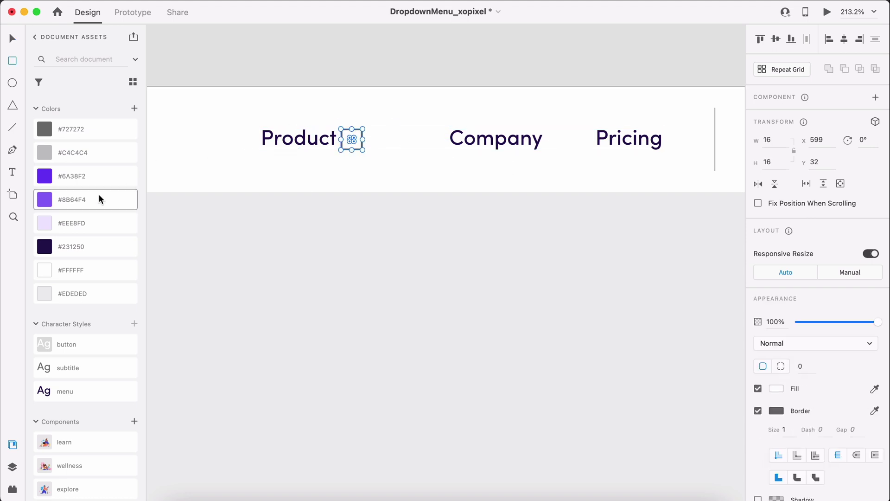
left_click(13, 491)
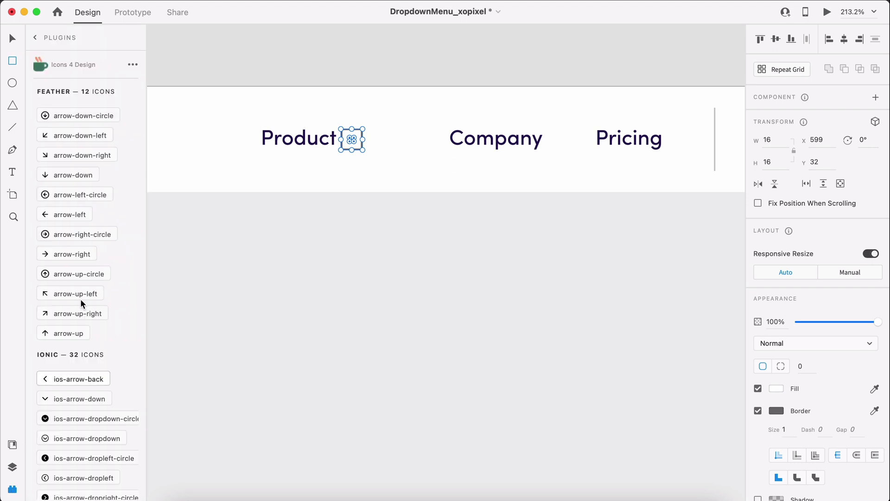
scroll(74, 255, "down", 3)
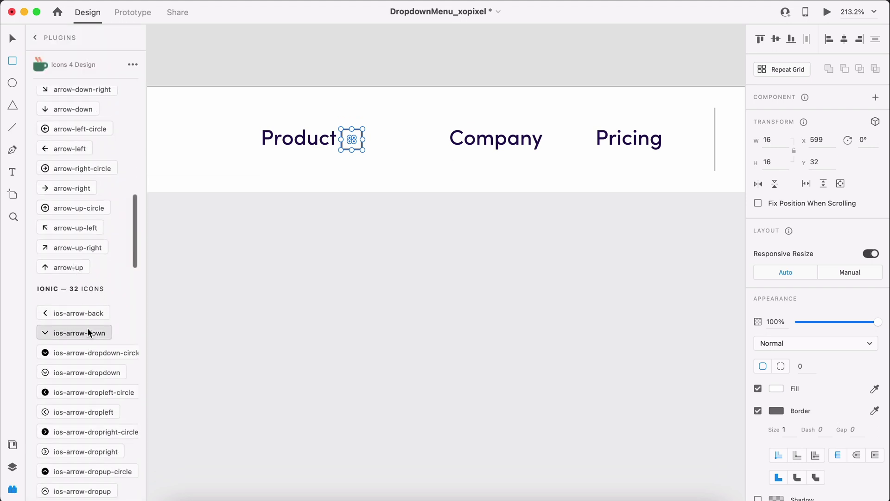
left_click(88, 332)
key("v")
key("shift+Left")
key("Left")
scroll(355, 142, "up", 5)
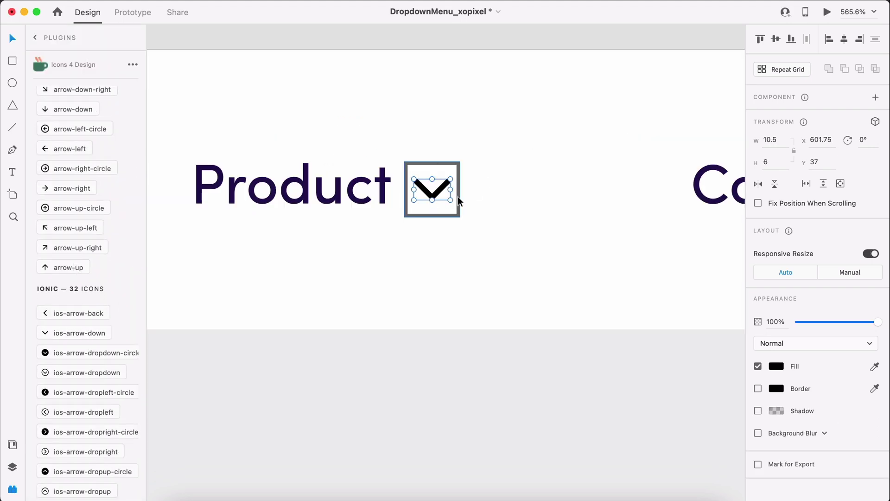
left_click(457, 196, "shift")
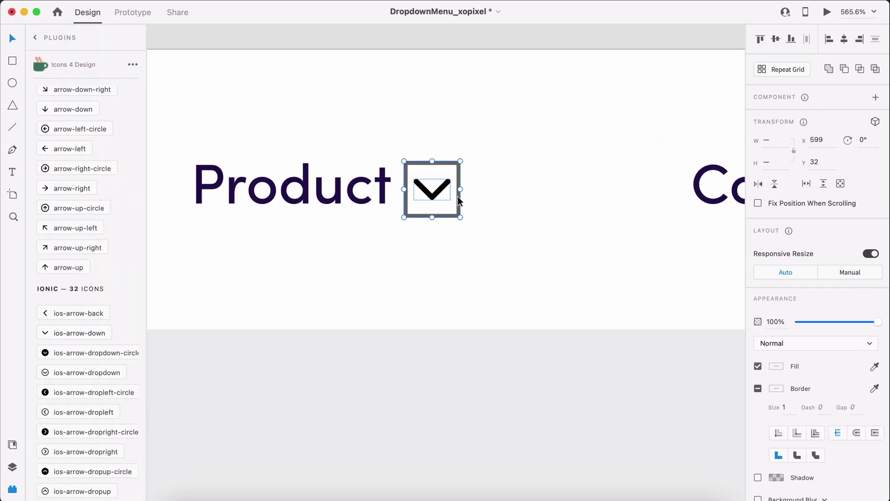
left_click(843, 43)
key("super+g")
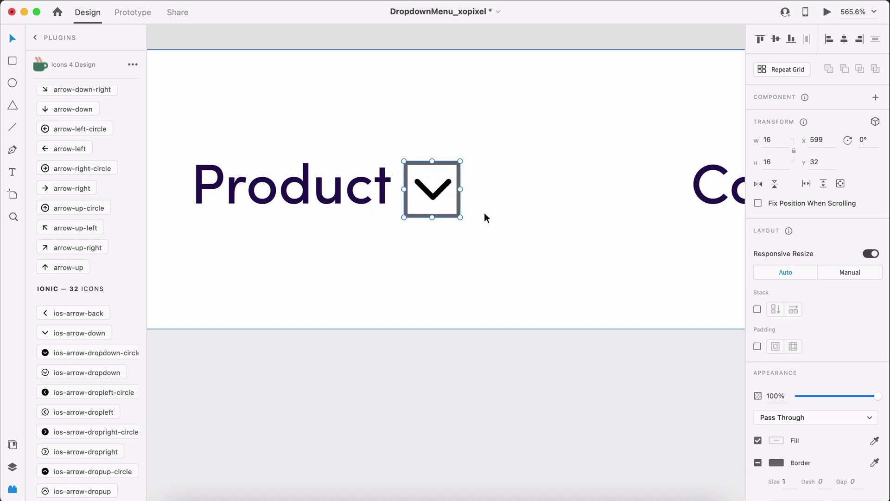
- Remove the box's border and colour the chevron dark purple #231250
double_click(452, 214)
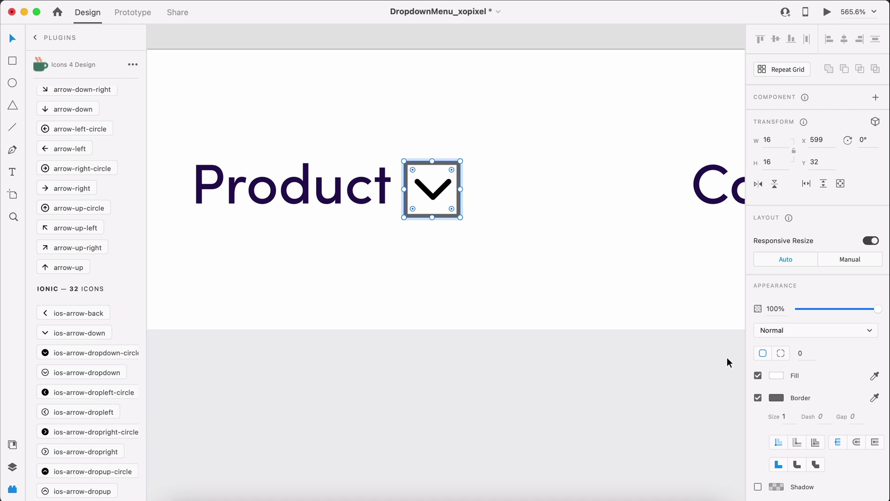
left_click(758, 398)
left_click(519, 389)
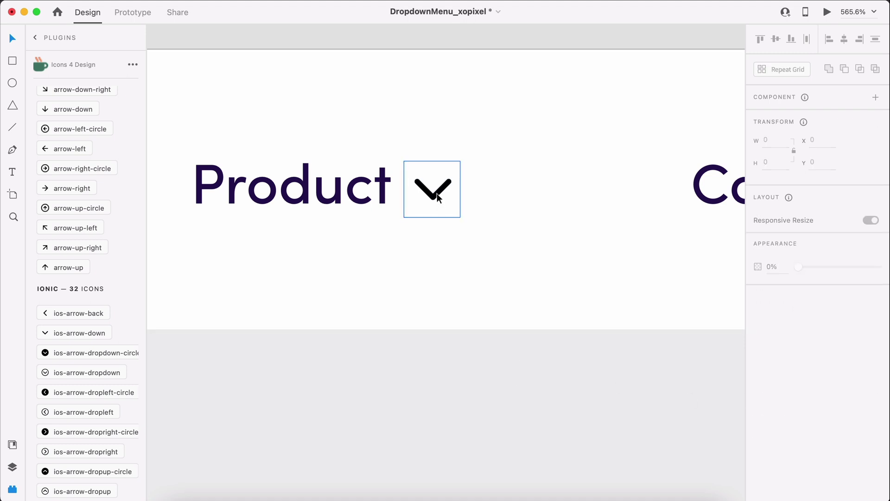
double_click(437, 193)
left_click(12, 445)
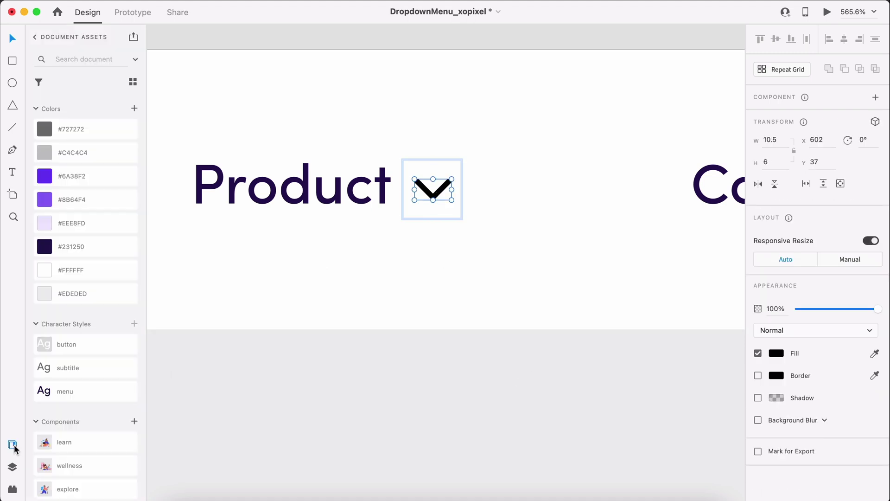
left_click(106, 245)
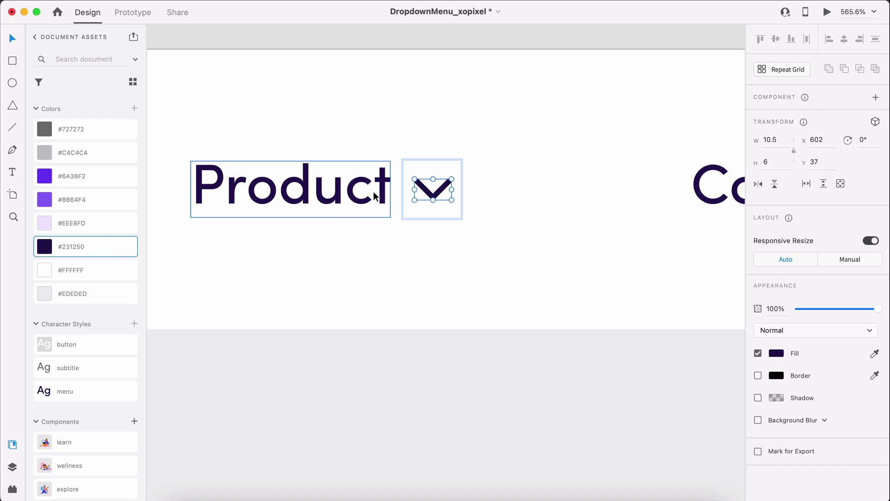
left_click(365, 236)
- Nudge the chevron closer to Product and group the two into one item
left_click(365, 210)
left_click(427, 193)
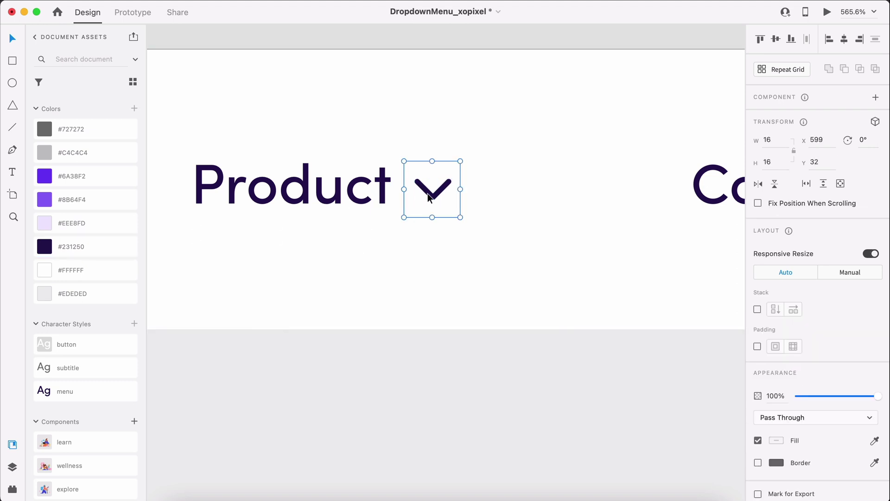
left_click_drag(427, 194, 425, 193)
left_click(377, 190, "shift")
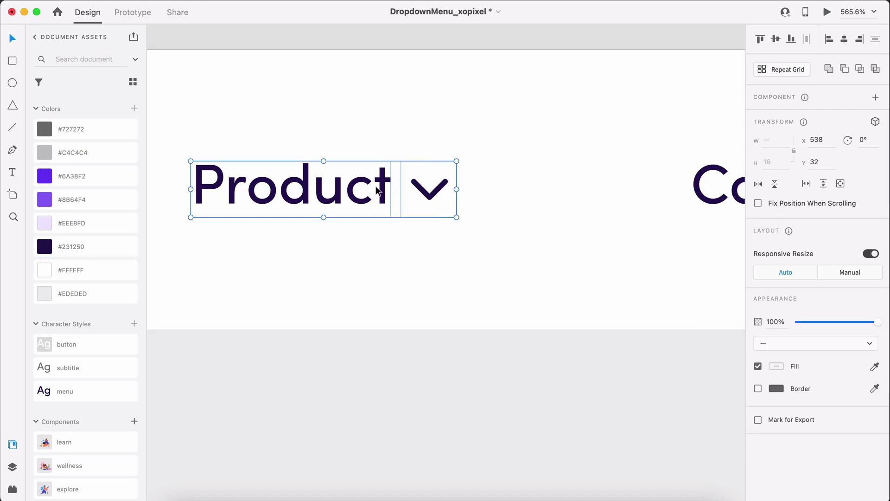
key("super+g")
scroll(518, 125, "down", 1)
scroll(519, 124, "down", 5)
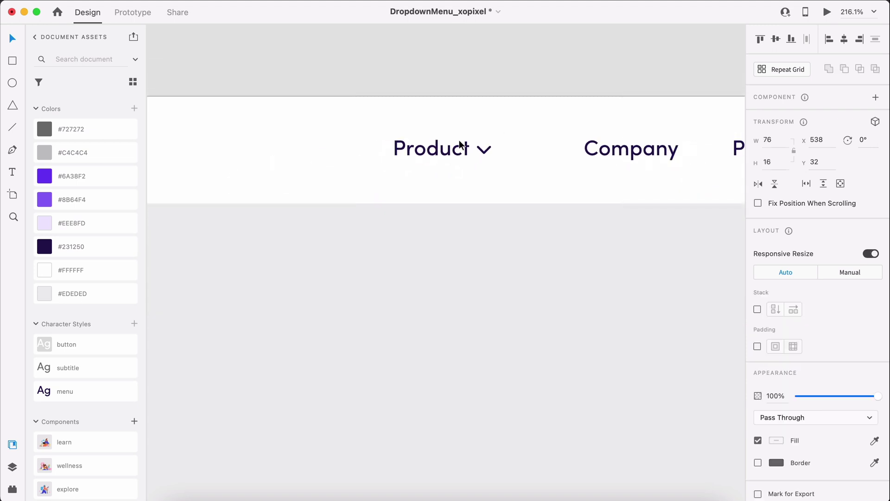
- Space the Product item evenly beside Company and Pricing, then fit the whole artboard in view
left_click_drag(437, 151, 472, 149)
left_click(526, 84)
key("super+0")
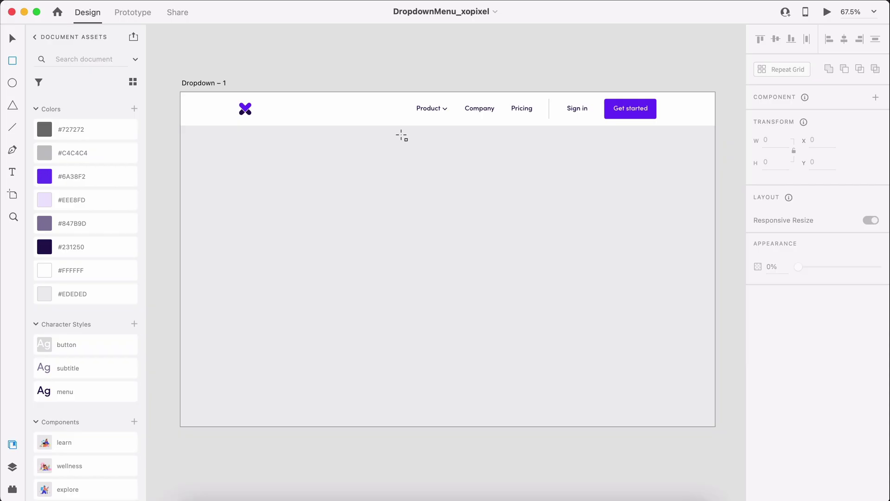
- Draw a white dropdown card below Product and add a 'Dashboard' label inside it
mouse_move(401, 135)
left_mouse_down()
mouse_move(507, 223)
mouse_move(514, 271)
left_mouse_up()
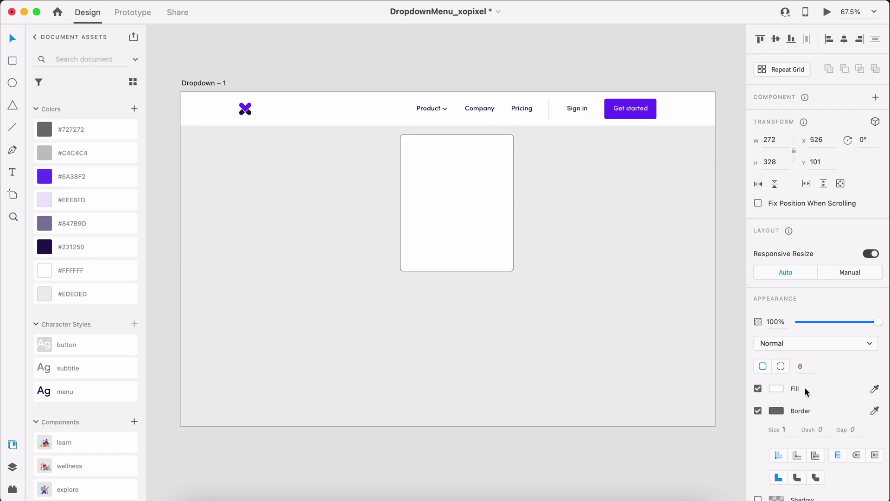
key("super+3")
key("t")
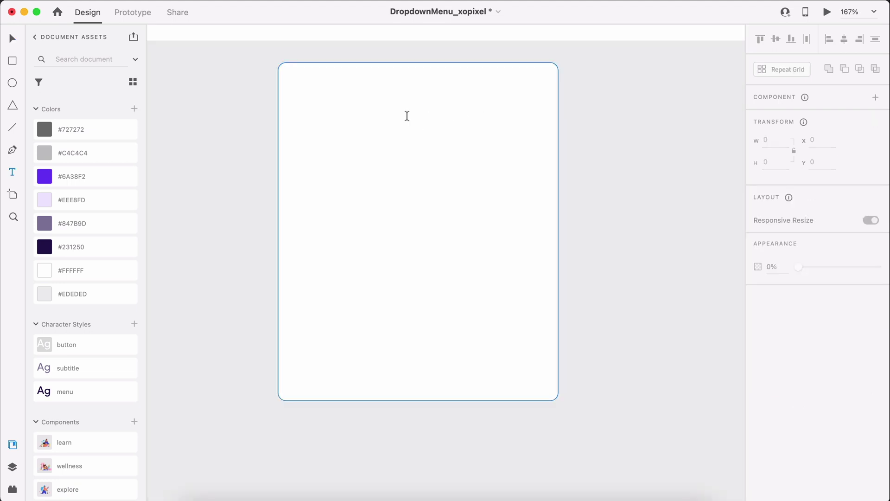
left_click(362, 106)
type("Dashboard")
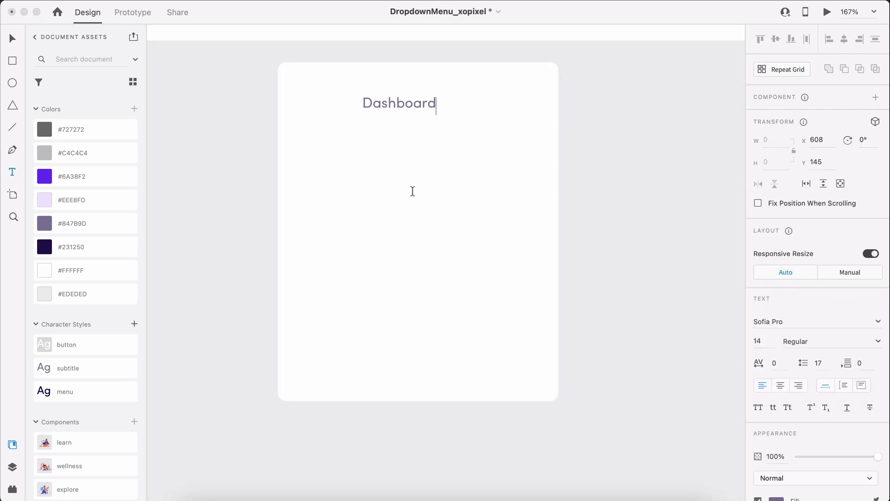
key("Escape")
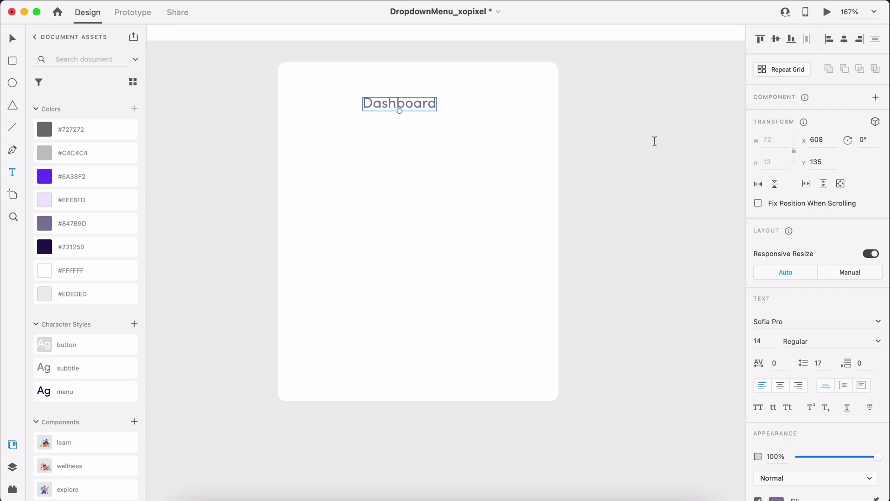
- Duplicate the label beneath as a 'Lorem ipsum dolar' line, then select the Dashboard title
key("v")
left_click_drag(430, 104, 427, 123)
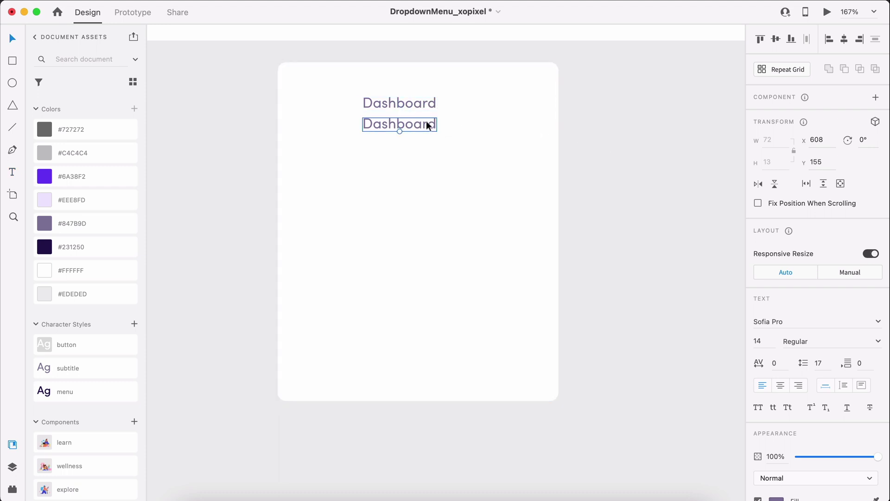
double_click(427, 121)
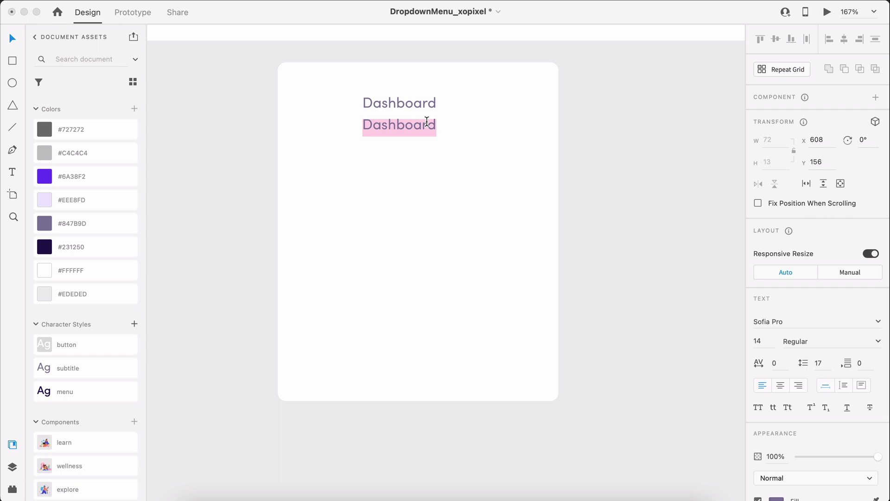
type("Lorem ipsum dolar")
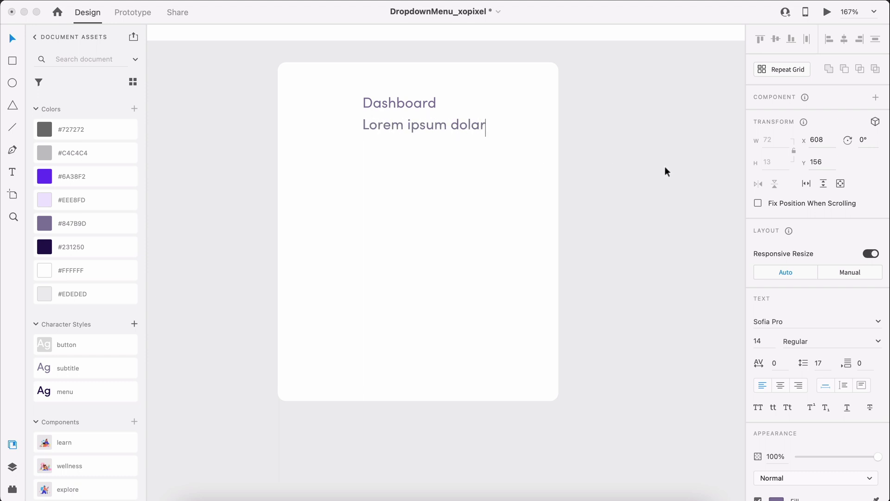
key("Escape")
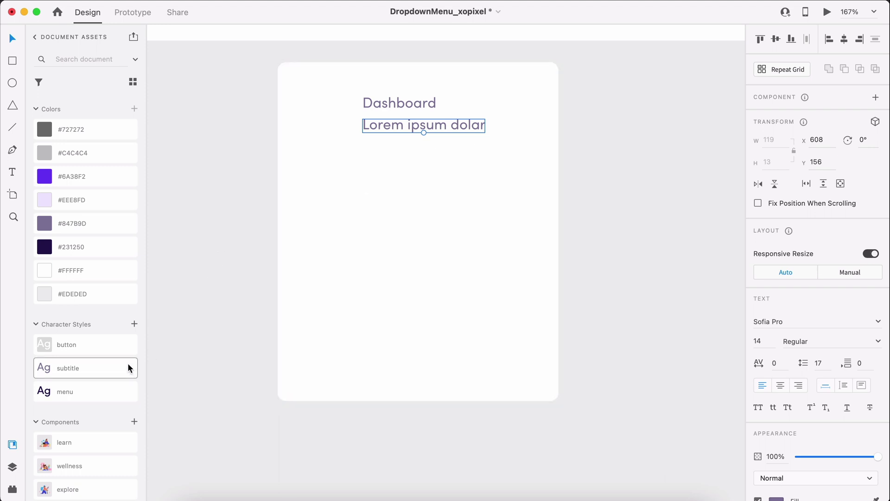
left_click(380, 106)
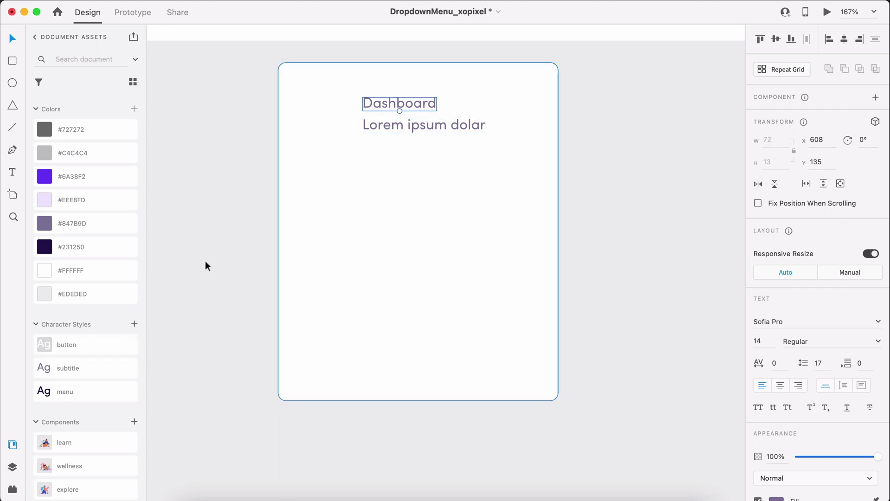
- Apply the menu style to Dashboard and place the dashboard icon beside the two text lines
left_click(106, 386)
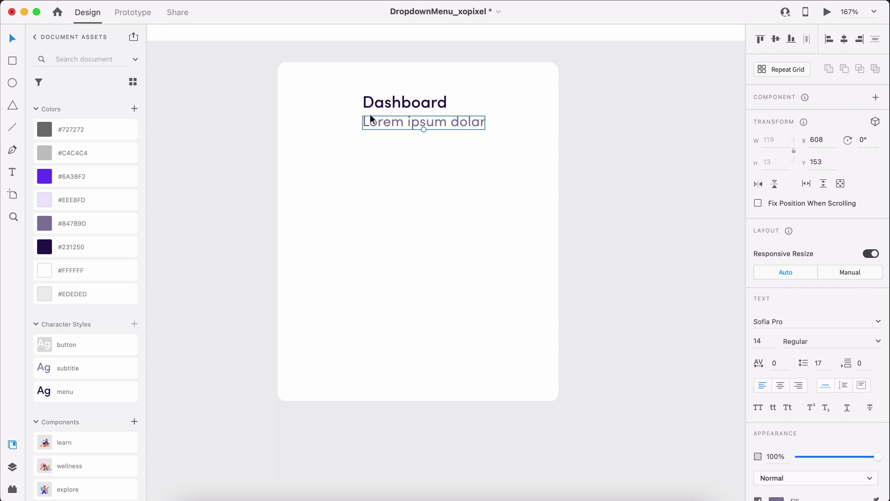
left_click(394, 107, "shift")
left_click_drag(394, 107, 416, 108)
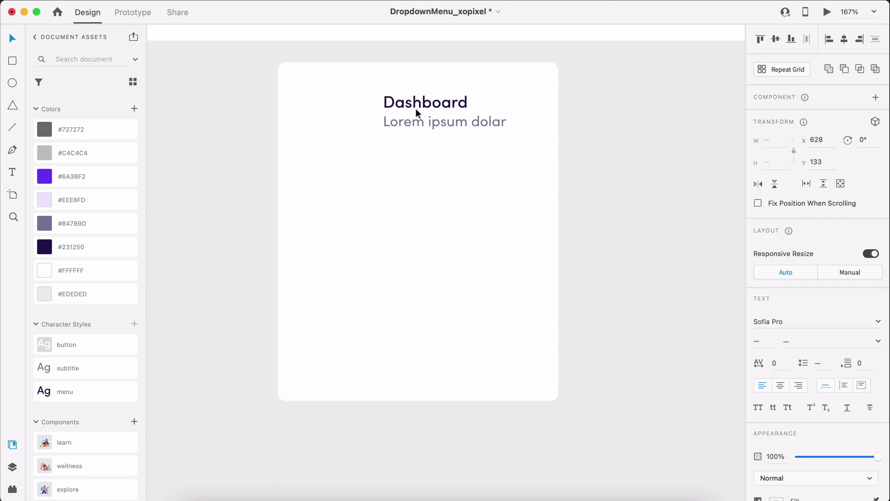
scroll(104, 400, "down", 3)
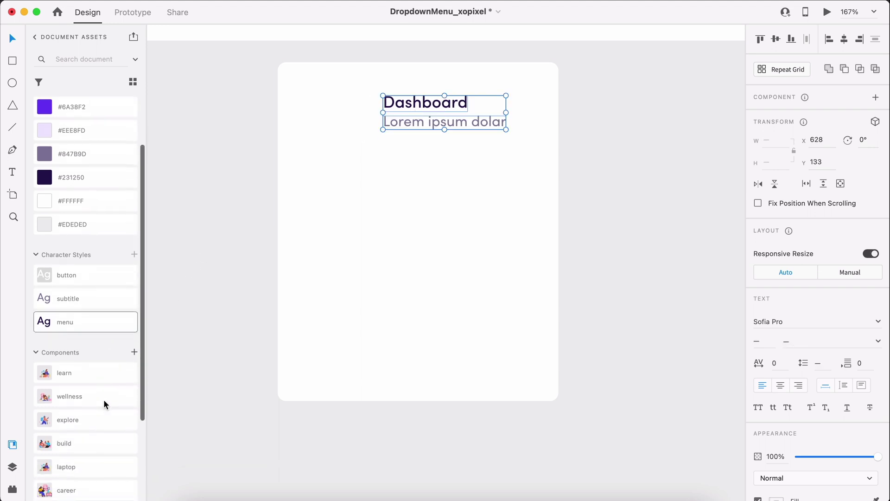
scroll(104, 399, "down", 4)
left_click_drag(98, 464, 354, 115)
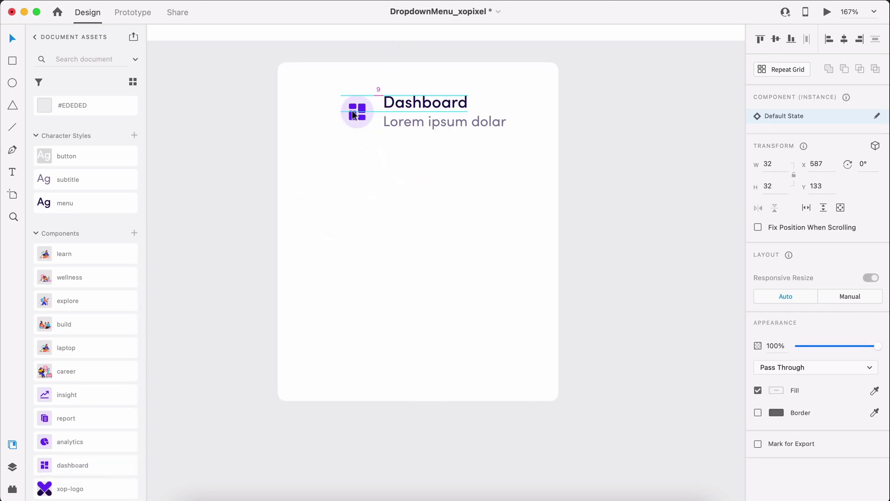
- Turn the icon and text into a four-row Repeat Grid with wider row spacing
key("super+a")
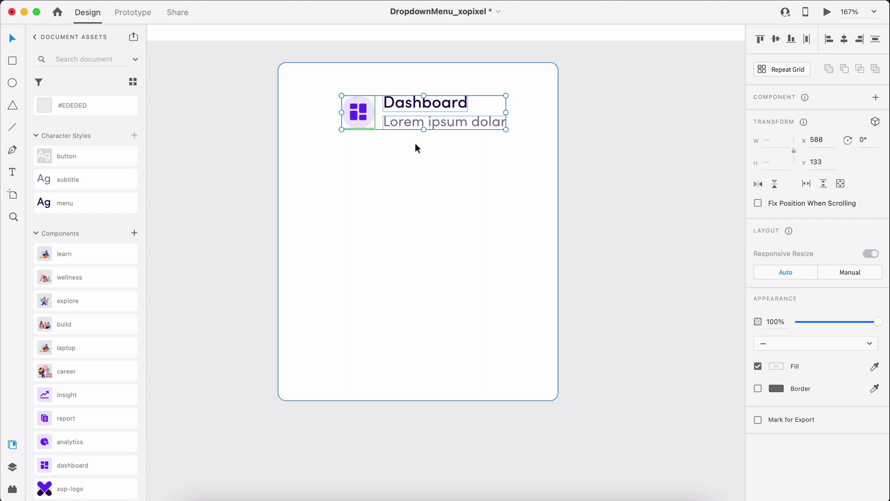
key("super+r")
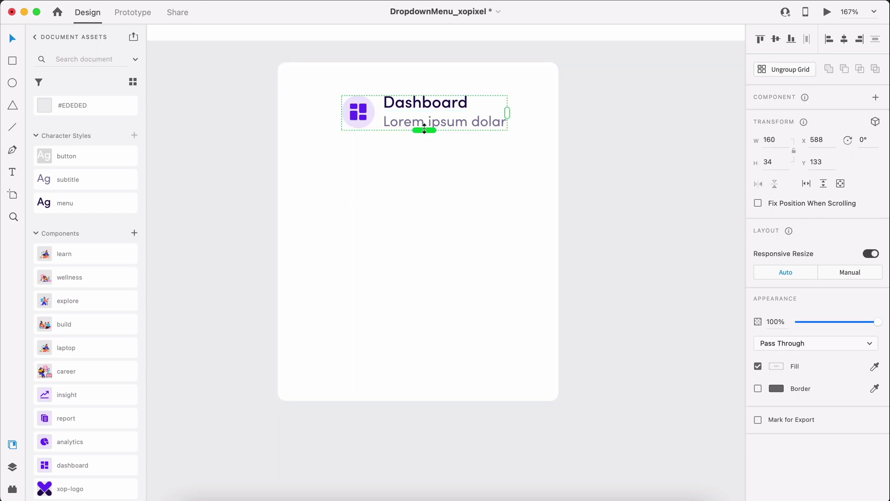
left_click_drag(424, 130, 434, 309)
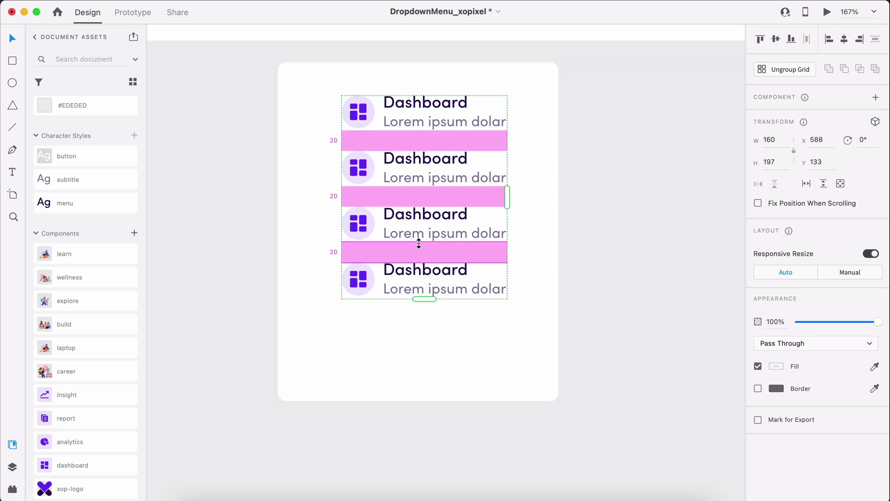
left_click_drag(420, 252, 418, 280)
- Ungroup the repeat grid and retitle the second row 'Analytics'
right_click(409, 159)
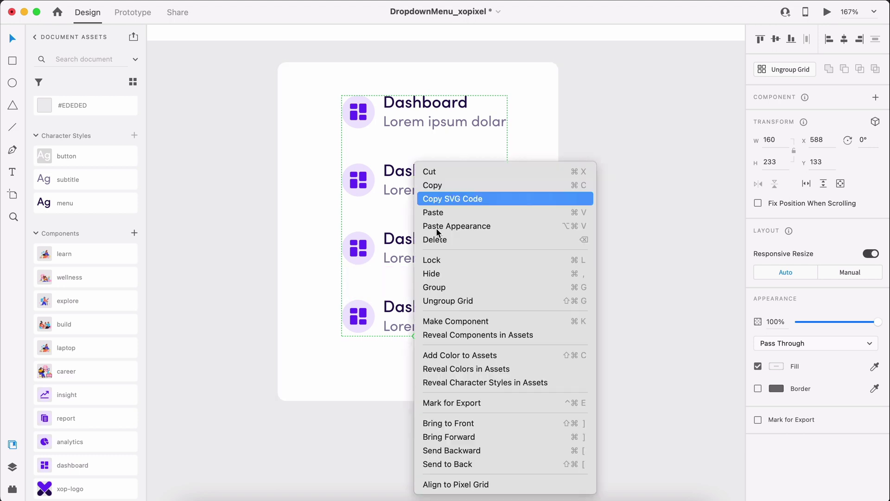
left_click(443, 299)
double_click(426, 176)
type("Analytics")
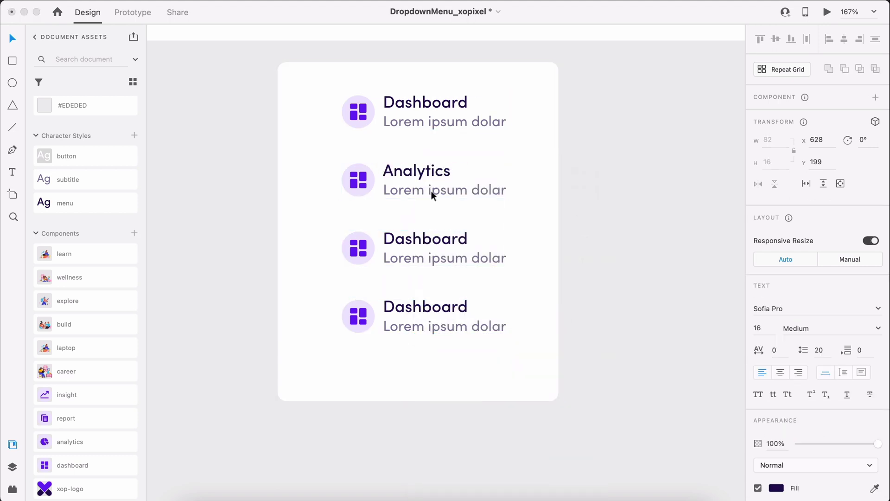
key("Escape")
double_click(399, 243)
type("Re")
key("super+z")
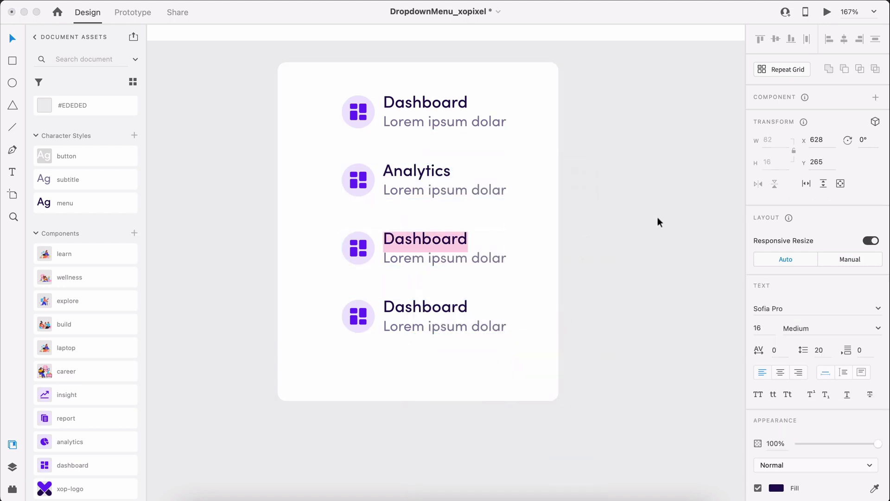
- Give row two the analytics icon, and retitle row three 'Reports' with the report icon
left_click(360, 180)
double_click(360, 181)
left_click_drag(130, 441, 358, 180)
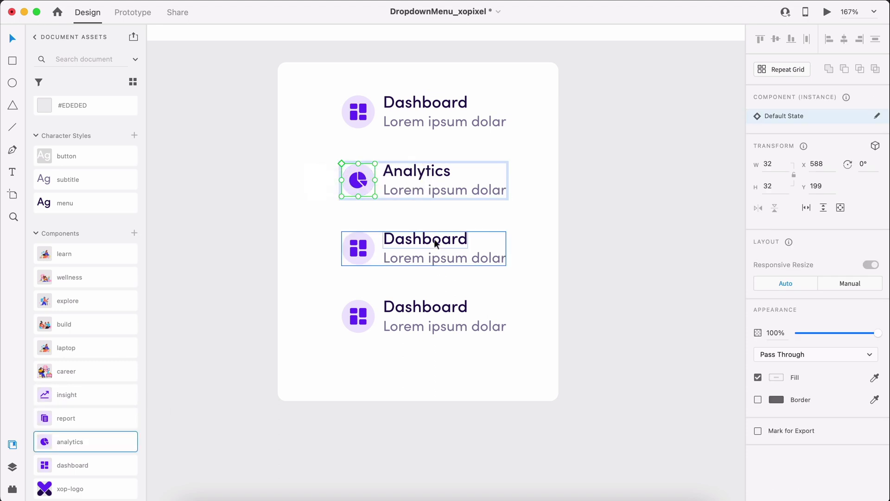
double_click(433, 241)
type("Reports")
key("Escape")
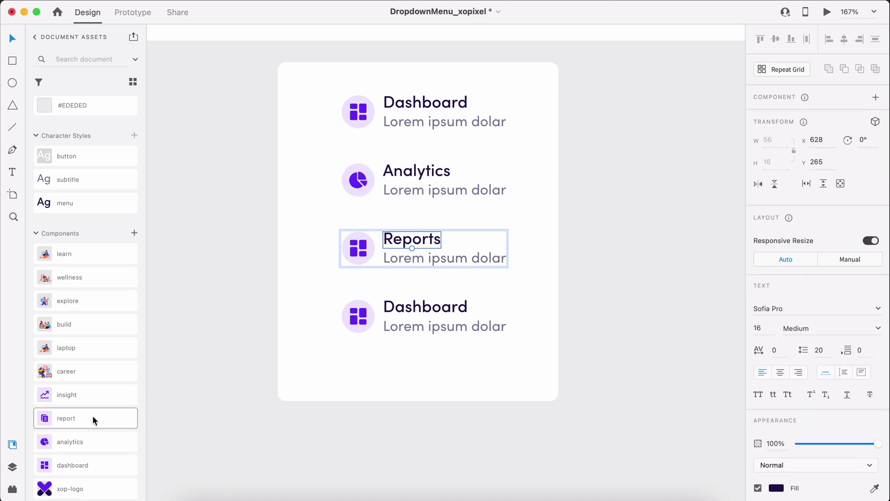
left_click_drag(119, 417, 359, 248)
- Retitle row four 'Insights', give it the insight icon, and gather the rows together
double_click(437, 314)
type("Insights")
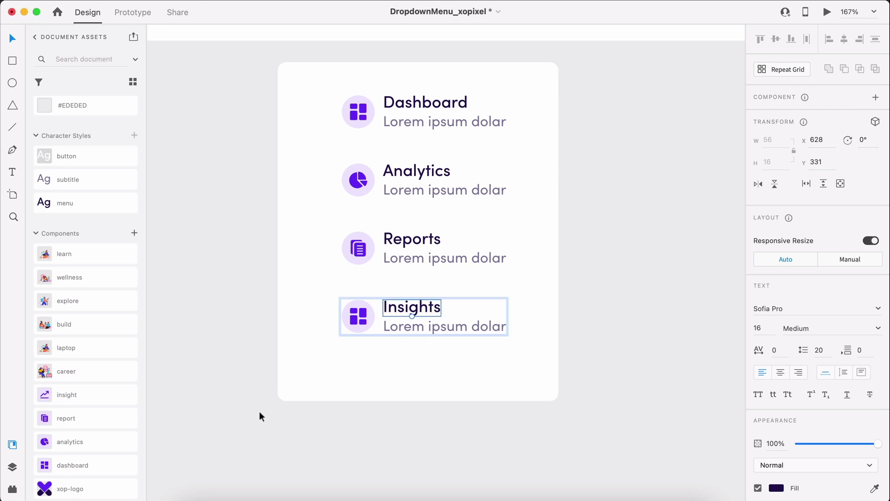
left_click_drag(65, 395, 346, 307)
left_click_drag(408, 395, 413, 121)
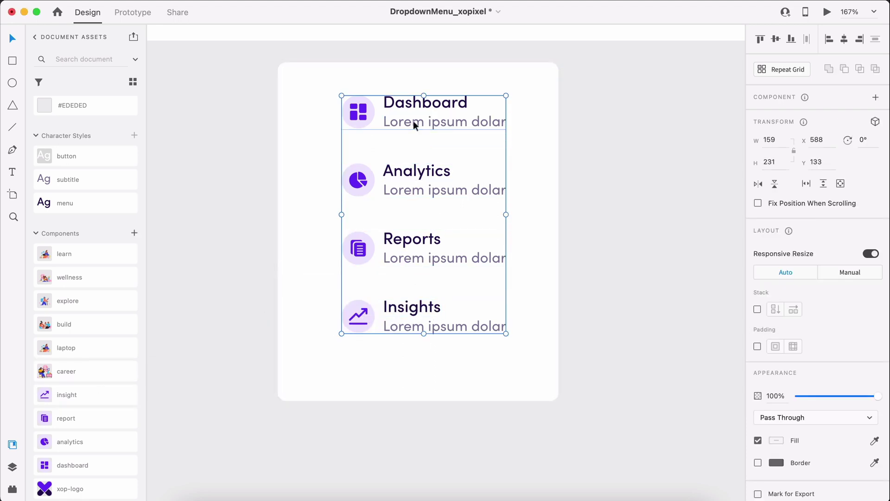
- Set the white card's padding to 24 on all sides and fit the Dropdown artboard in view
left_click(531, 159)
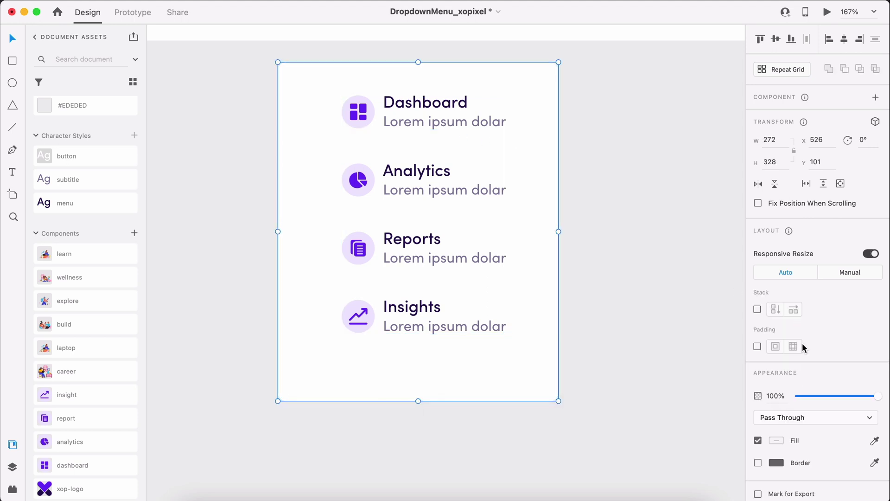
left_click(776, 347)
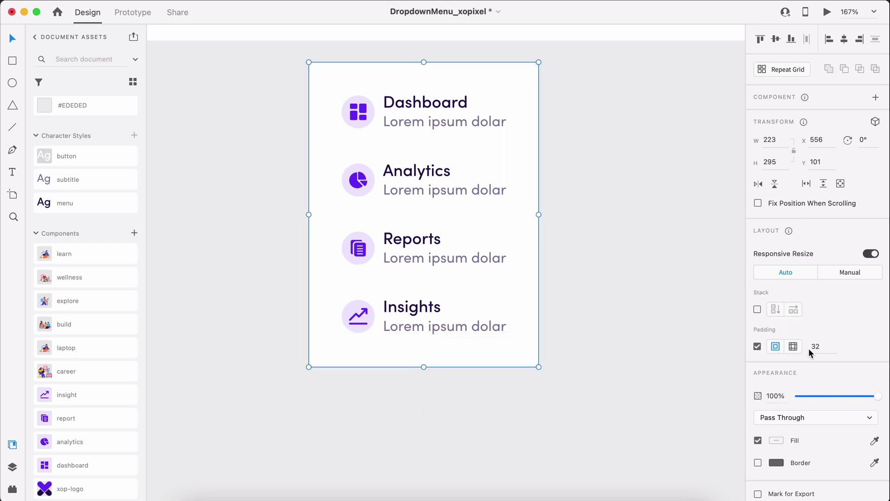
left_click(821, 346)
type("24")
key("Return")
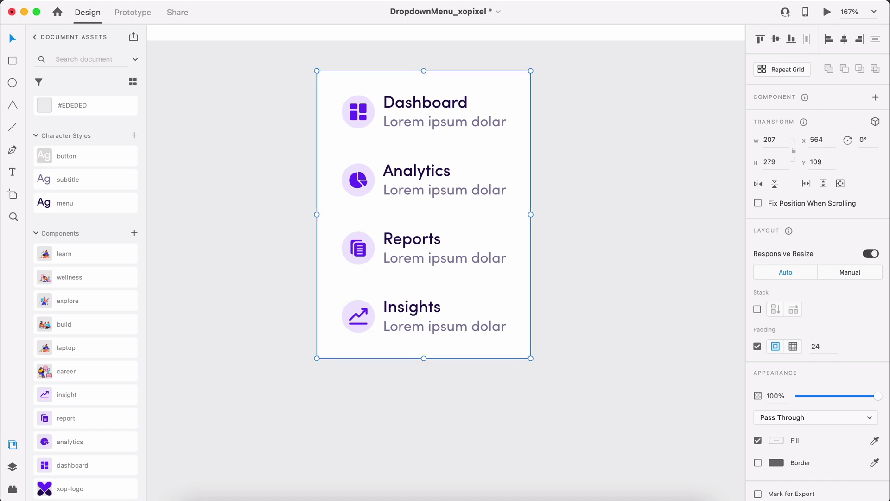
left_click(602, 179)
scroll(602, 180, "up", 2)
key("super+0")
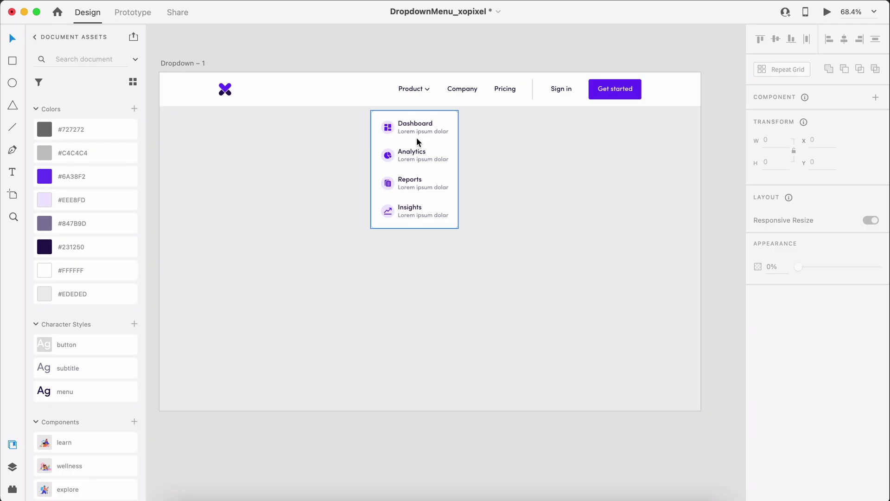
- Copy the dropdown card and paste it onto the Dropdown – 2 artboard
right_click(417, 137)
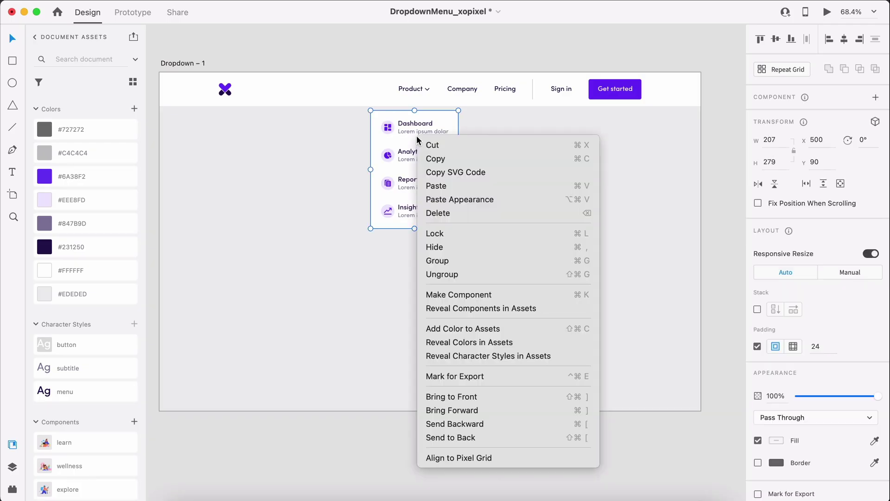
left_click(449, 158)
scroll(449, 157, "right", 15)
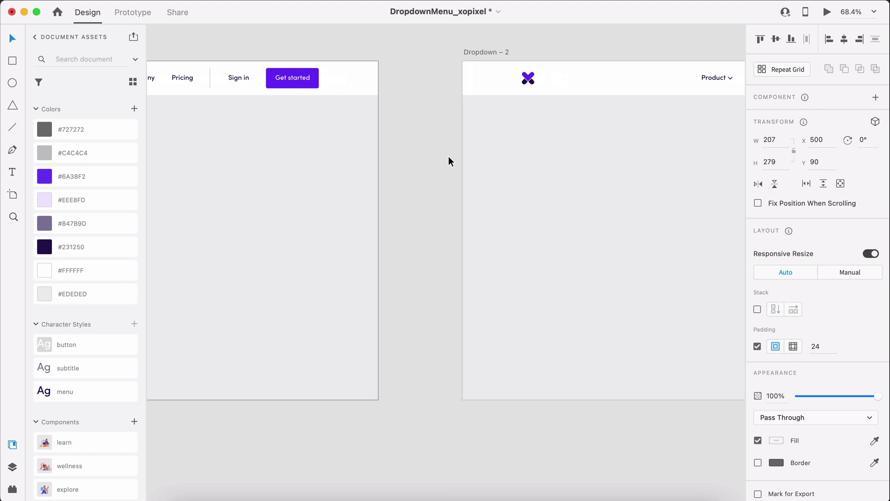
right_click(427, 145)
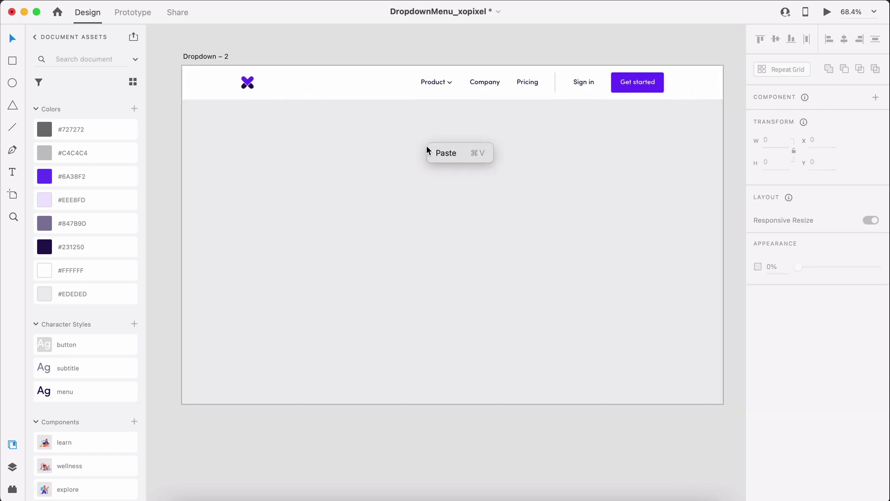
left_click(435, 153)
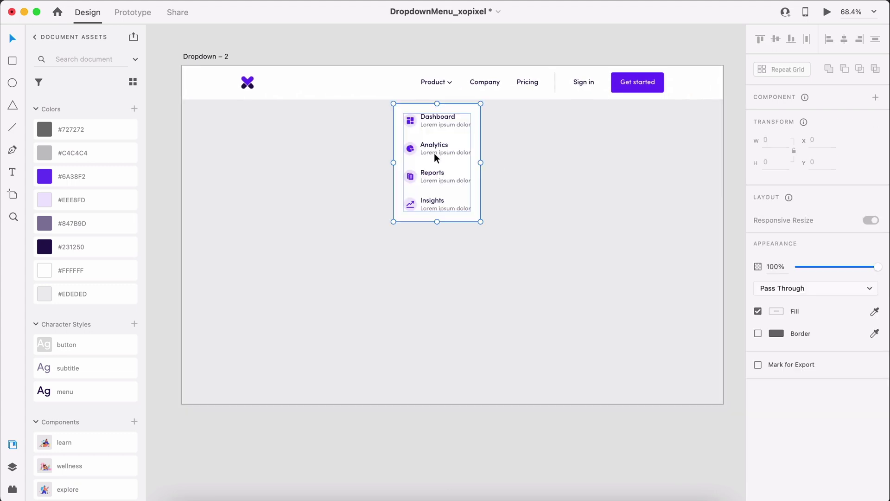
scroll(480, 122, "up", 5)
- Repeat the card into a second column and fill the right-hand card purple #6A38F2
double_click(477, 121)
left_click(540, 138)
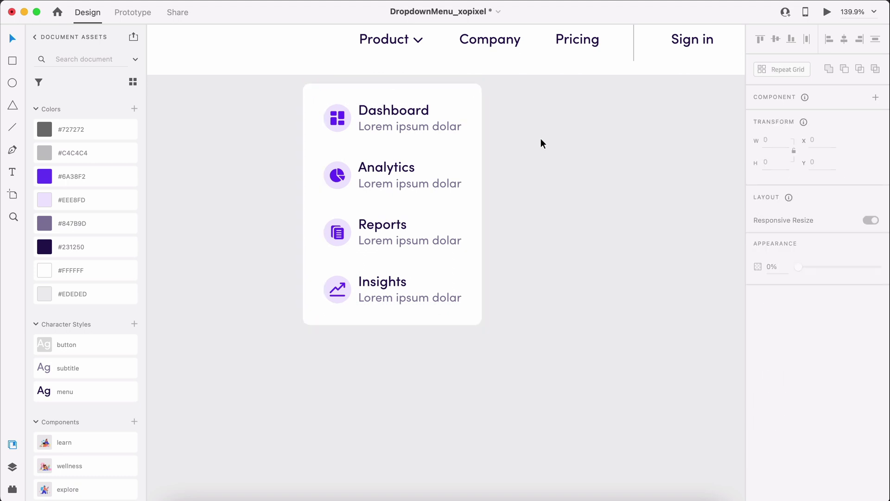
left_click(407, 165)
key("super+r")
left_click_drag(407, 165, 583, 172)
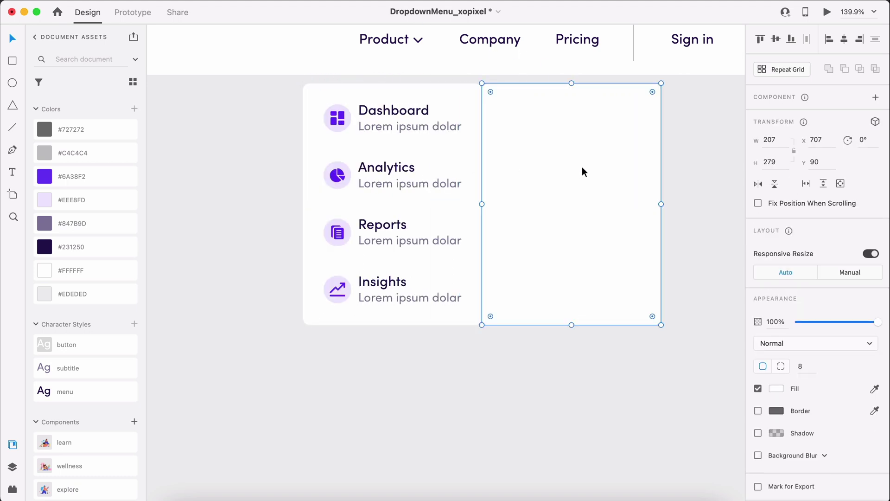
left_click(116, 176)
left_click(218, 210)
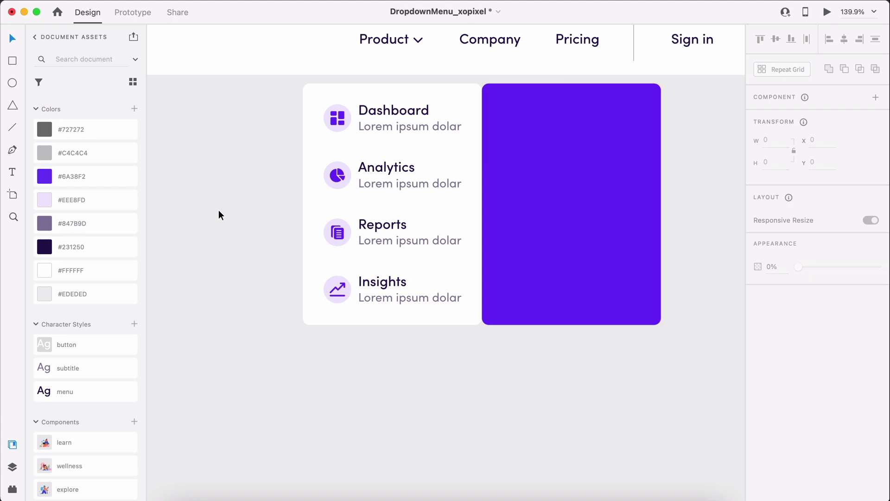
left_click(458, 147)
scroll(458, 148, "up", 2)
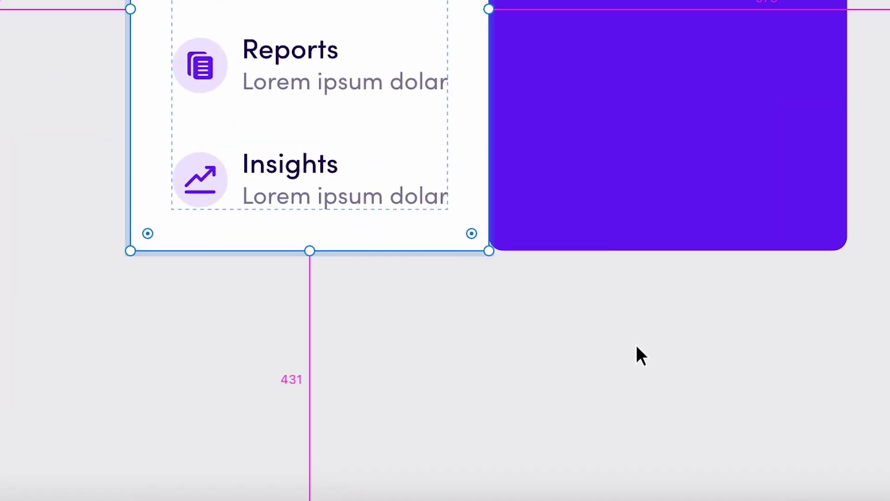
left_click(545, 352)
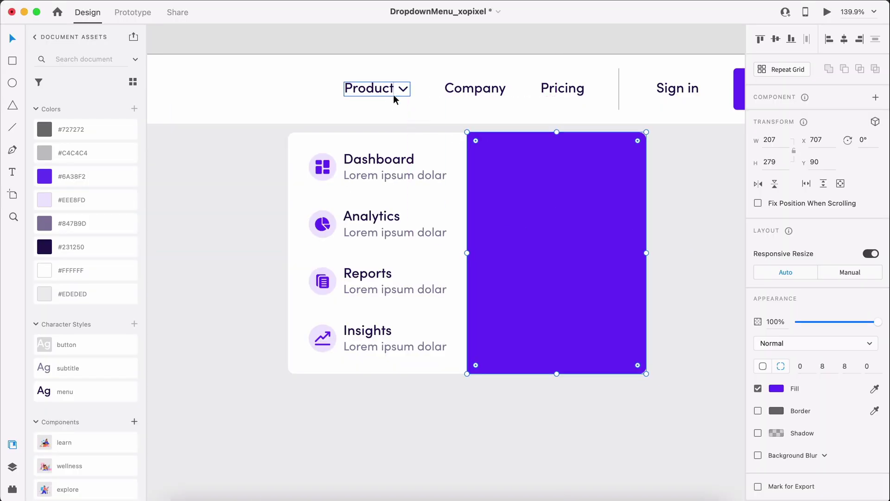
left_click(681, 302)
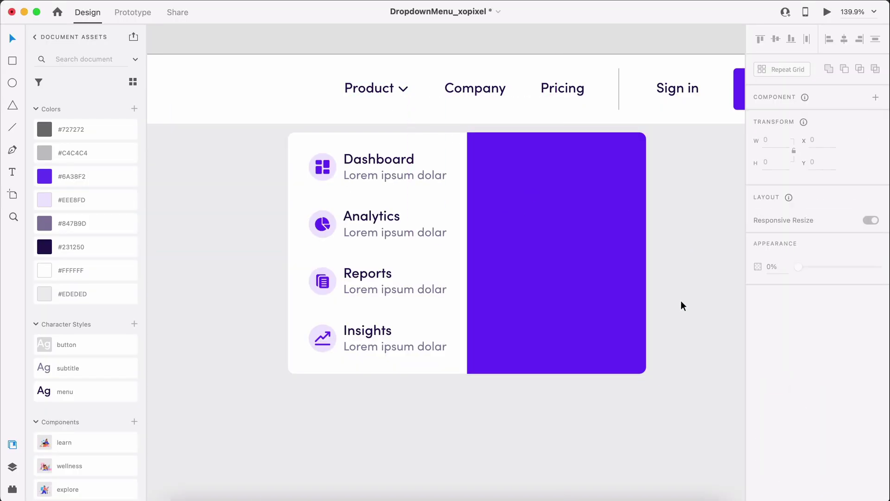
- Add a 'We're Hiring' heading on the purple card in the button style at size 18
key("t")
left_click(496, 313)
type("We're Hiring")
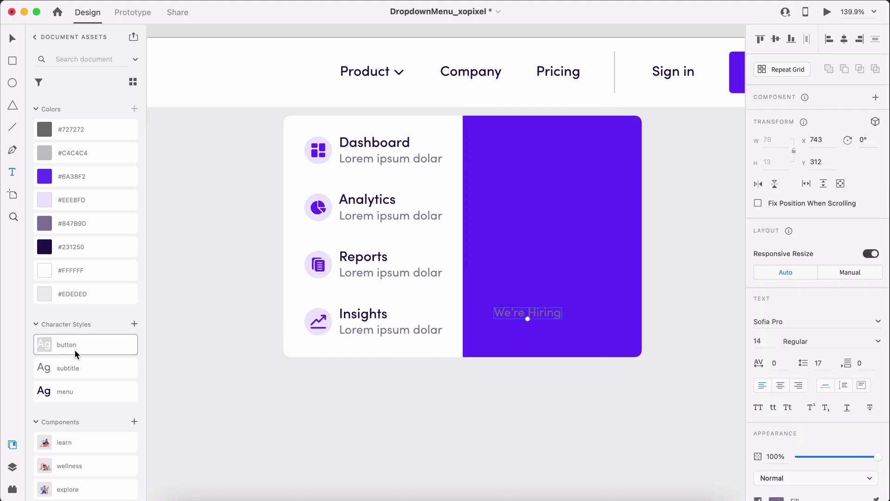
left_click(77, 344)
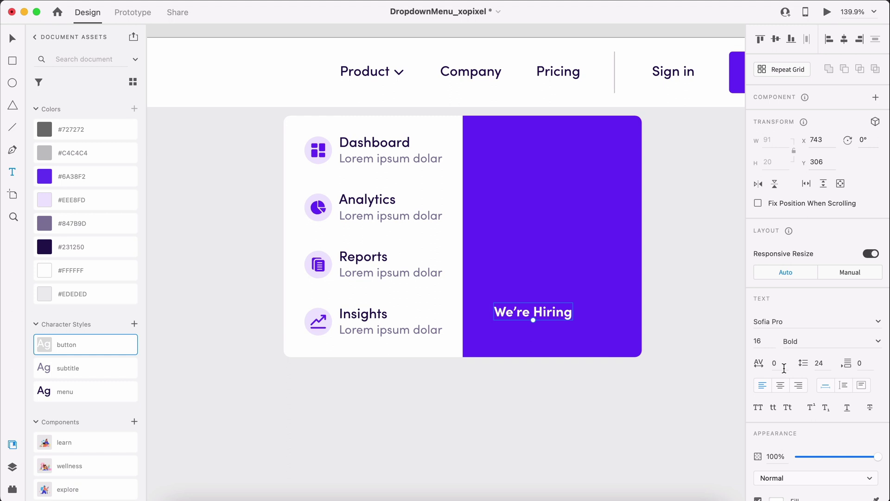
left_click(765, 341)
key("Return")
key("Escape")
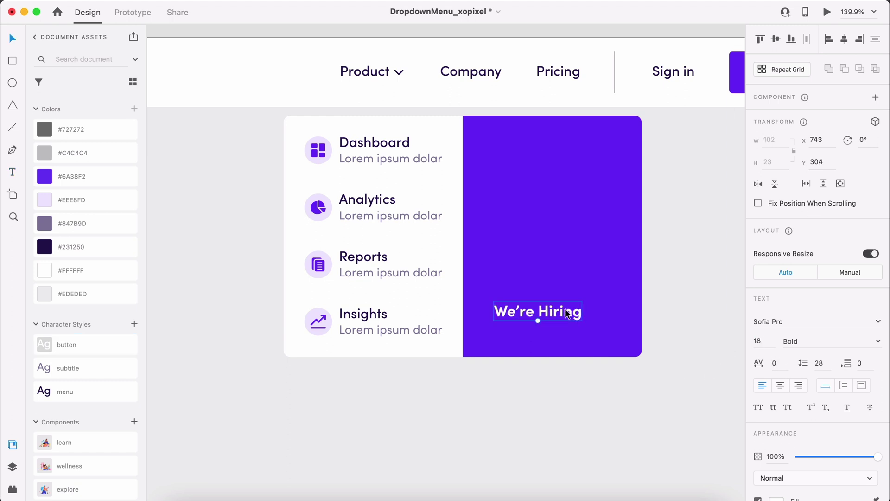
- Duplicate the heading below as 'View openings' in the subtitle style and position both lines
left_click_drag(560, 314, 552, 331)
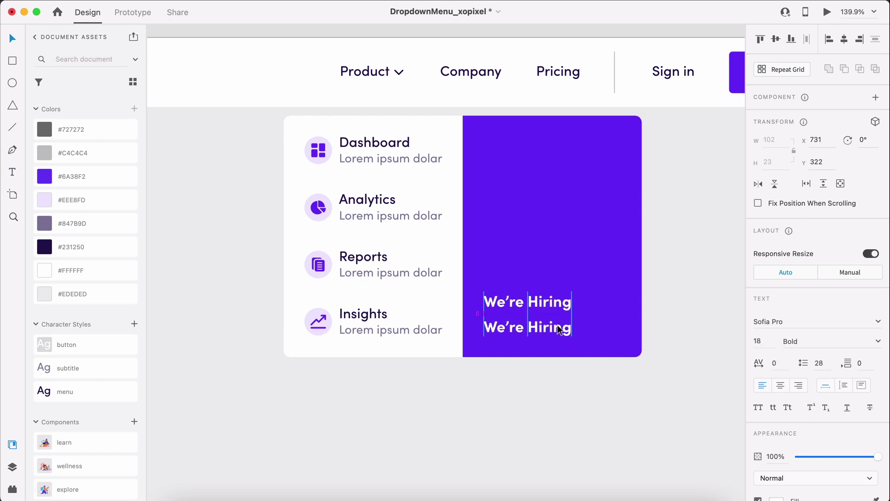
left_click(85, 368)
double_click(494, 329)
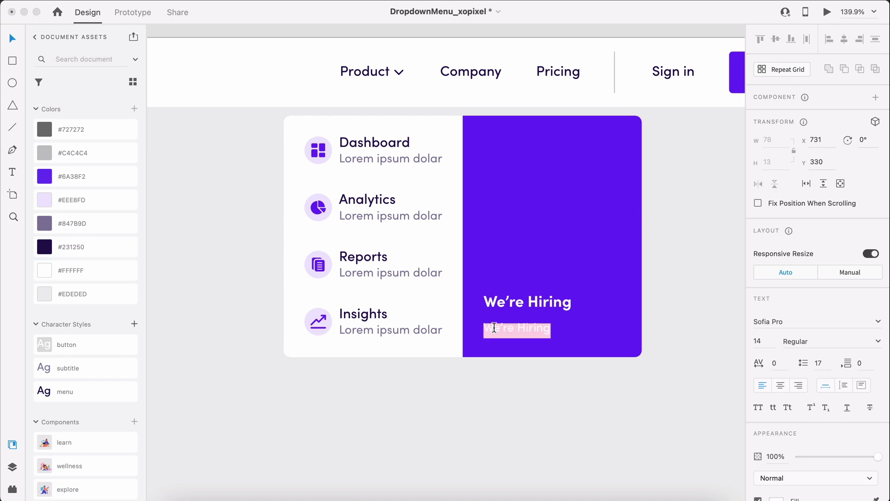
type("View openings")
key("Escape")
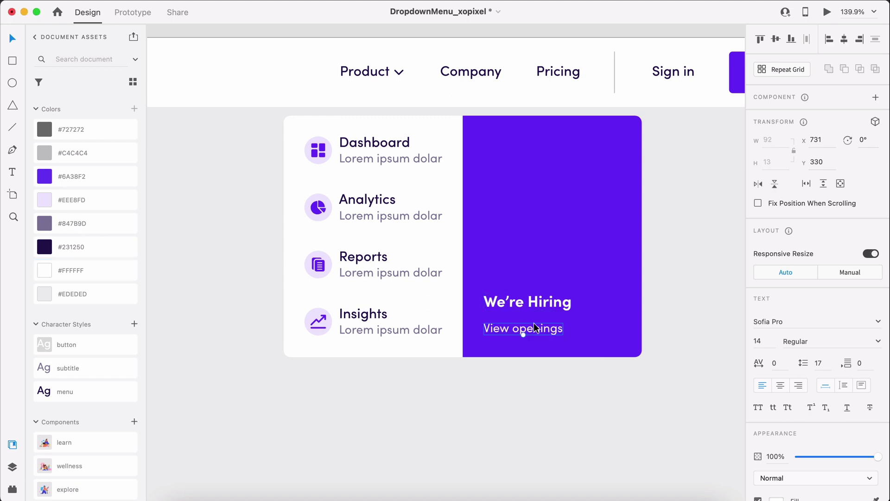
left_click_drag(533, 321, 534, 313)
left_click(540, 302, "shift")
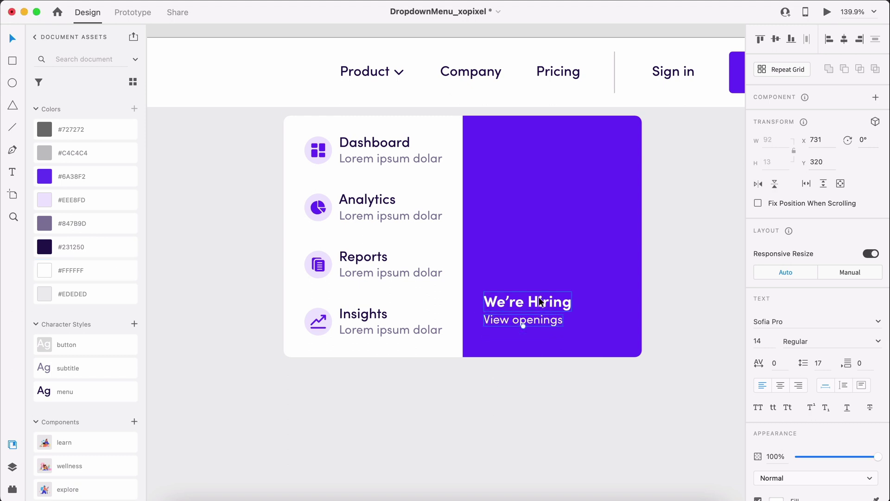
key("Down")
key("Down")
key("Down")
key("Down")
key("Down")
key("Down")
key("Down")
key("Down")
key("Down")
key("Down")
key("Down")
key("Down")
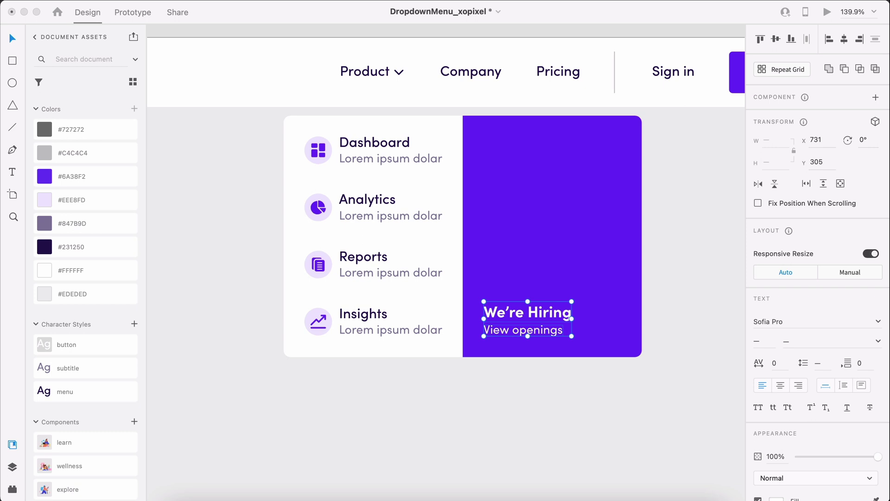
- Draw a 24 × 24 square beside the hiring text
left_click(687, 316)
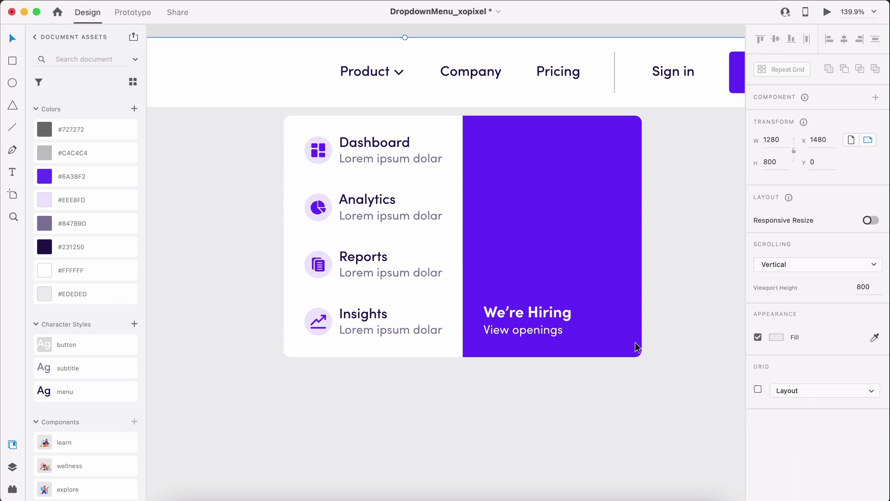
key("r")
left_click_drag(586, 311, 607, 332)
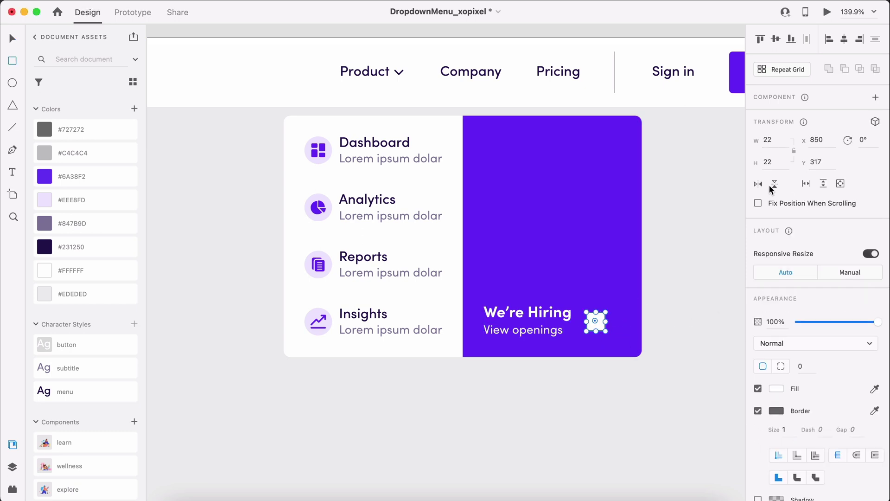
left_click(787, 162)
type("24")
key("Return")
- Replace the square with the arrow-right icon from the icon plugin
key("super+v")
left_click(12, 486)
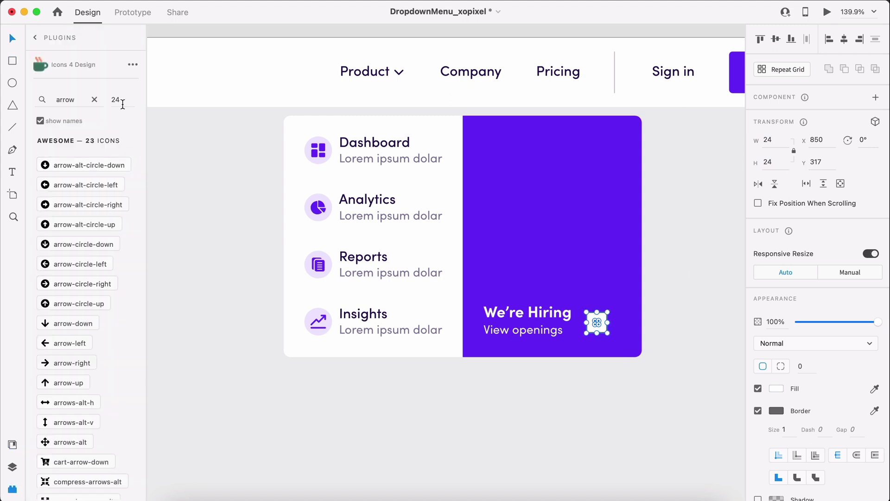
scroll(82, 344, "down", 10)
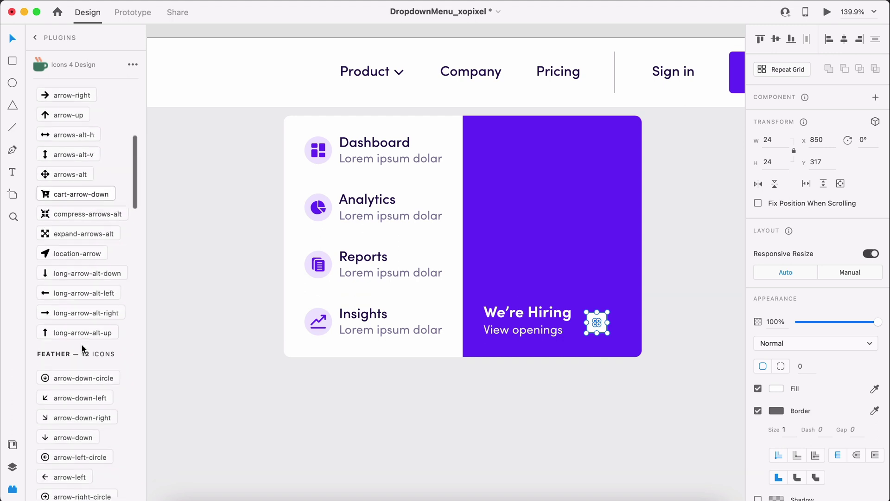
left_click(79, 394)
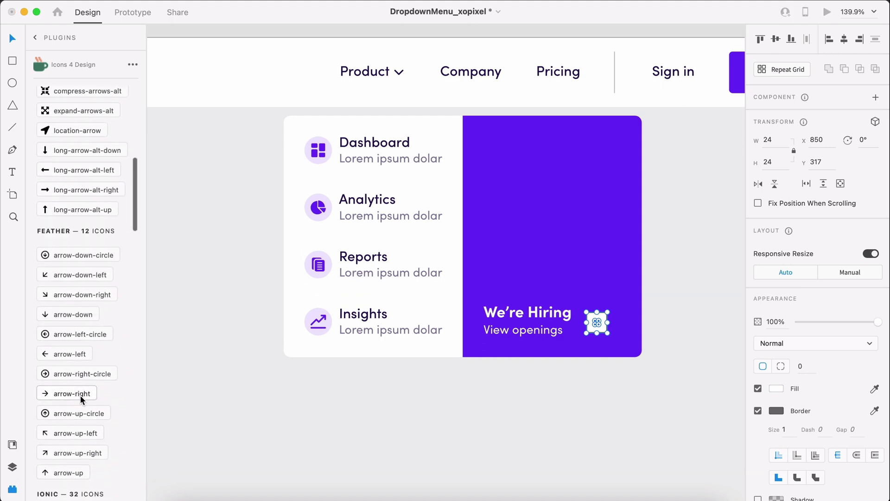
scroll(617, 320, "up", 5)
left_click(571, 336)
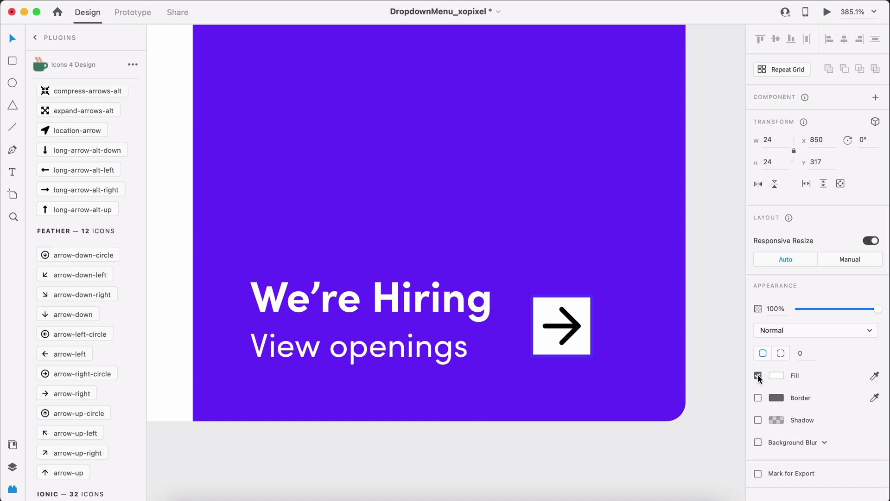
double_click(571, 327)
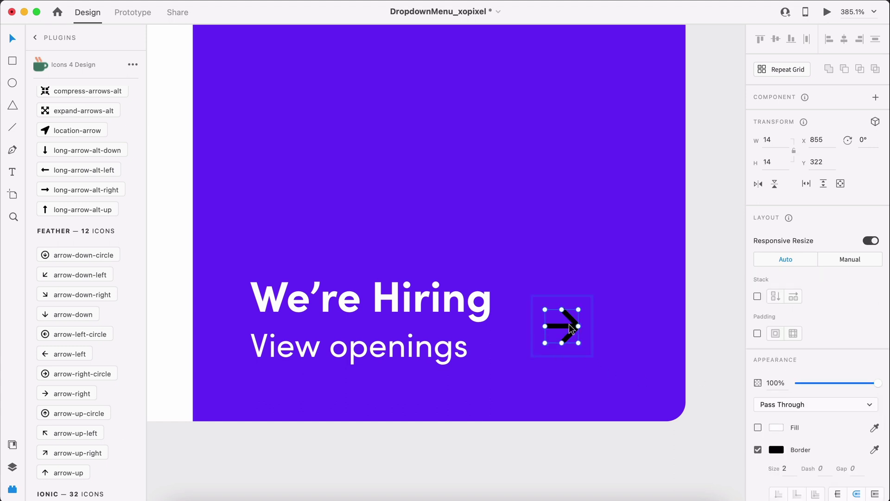
- Make the arrow's stroke #FFFFFF and nudge it into the card's lower right
left_click(13, 444)
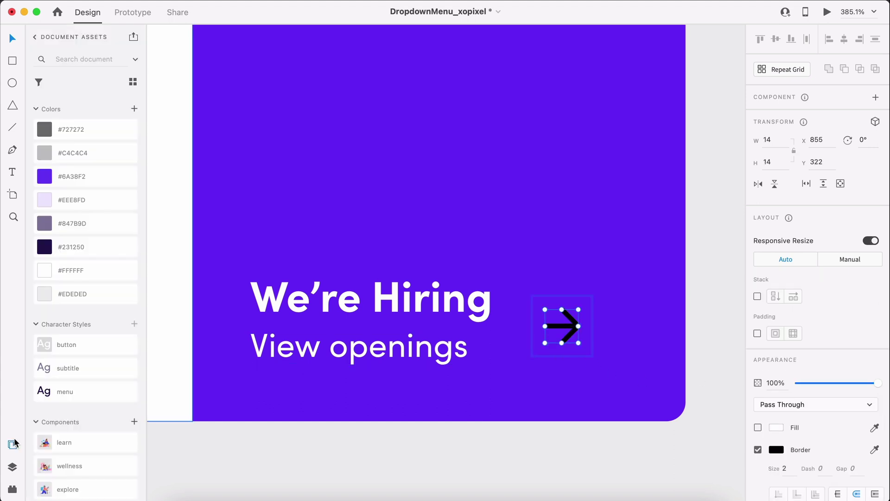
right_click(97, 272)
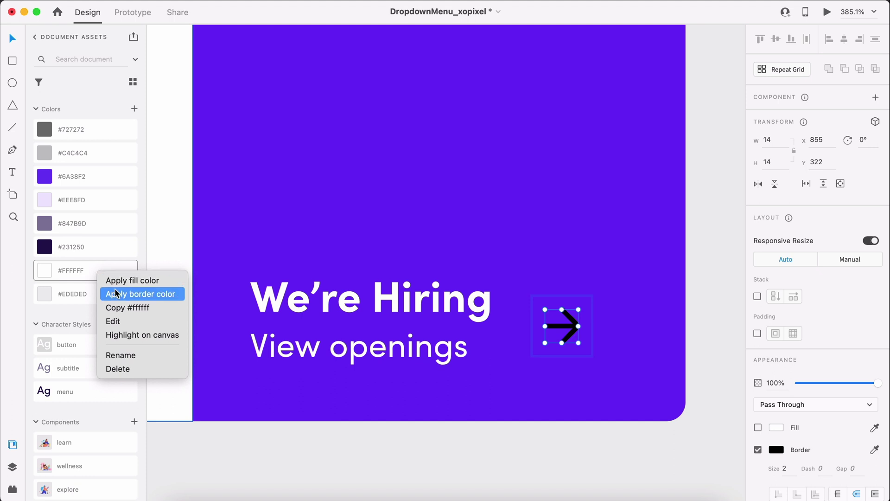
left_click(116, 292)
left_click(561, 391)
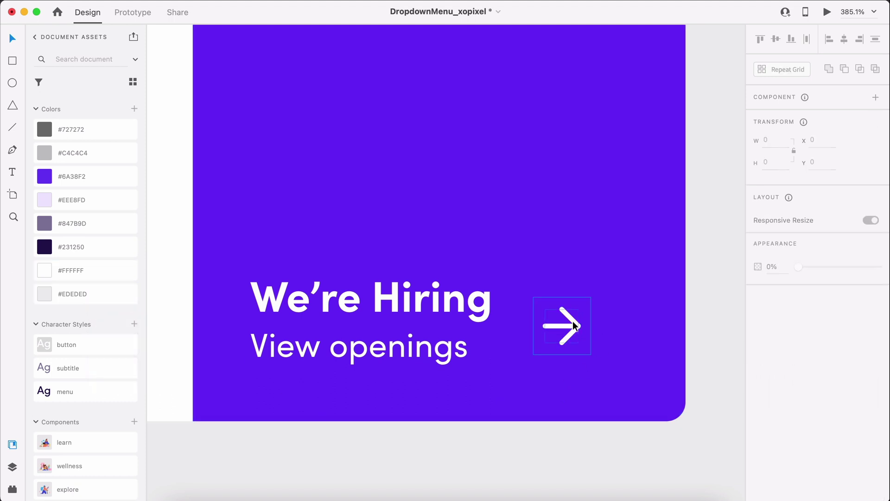
left_click_drag(572, 320, 629, 359)
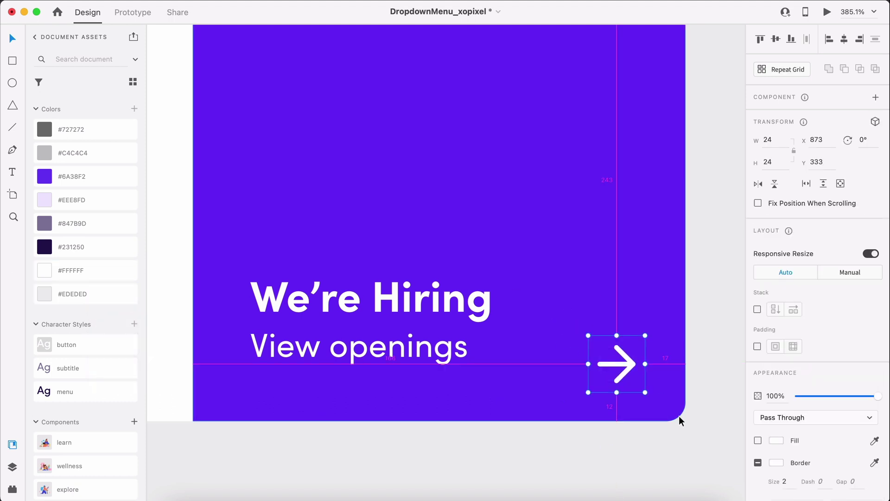
key("Up")
key("Up")
key("Up")
key("Up")
key("Up")
key("Up")
key("Up")
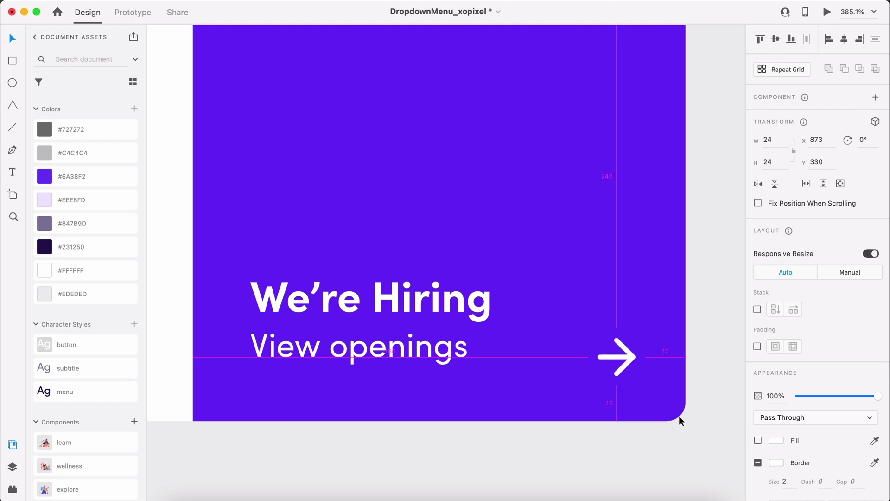
key("Up")
key("Up")
key("Up")
key("Up")
key("Up")
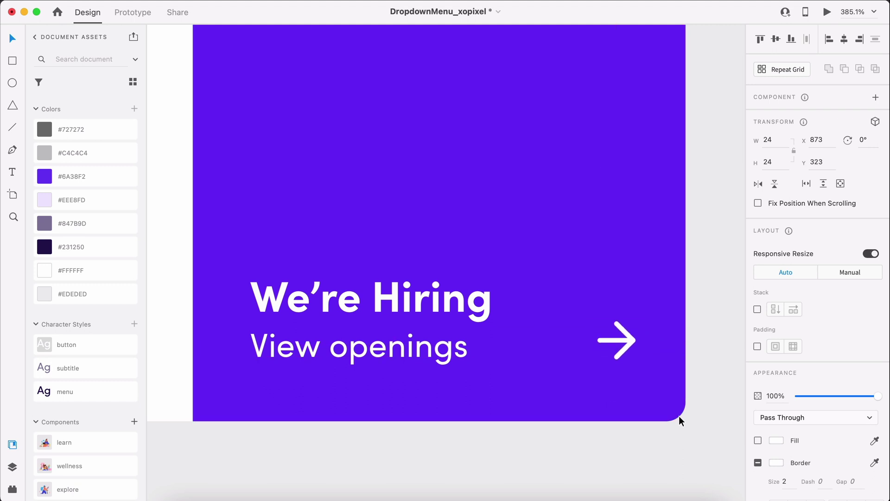
key("Left")
key("Left")
key("Left")
key("Left")
key("Left")
key("Left")
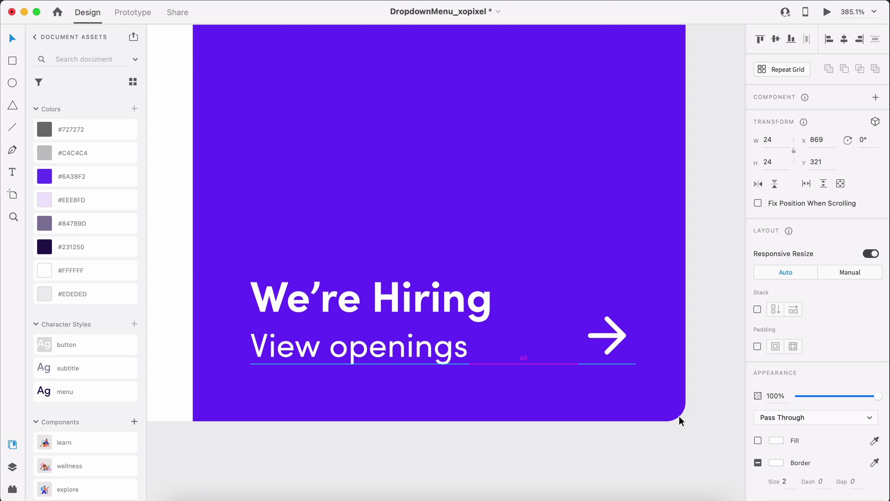
key("Left")
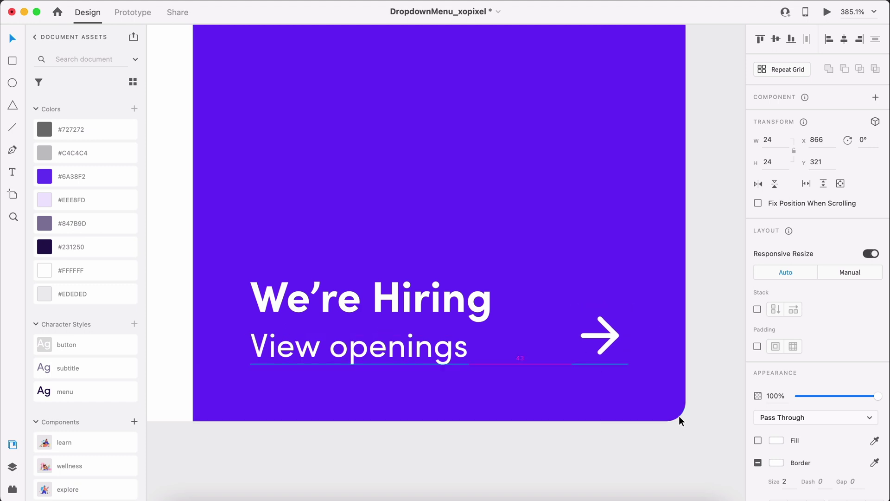
left_click(707, 422)
- Place the career illustration on the canvas and zoom to fit the whole artboard
scroll(708, 422, "down", 5)
scroll(116, 442, "down", 8)
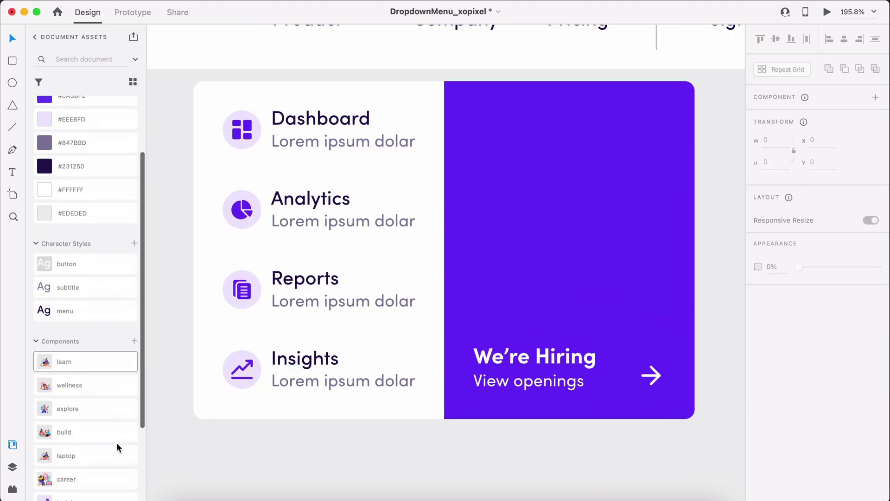
left_click_drag(113, 371, 545, 180)
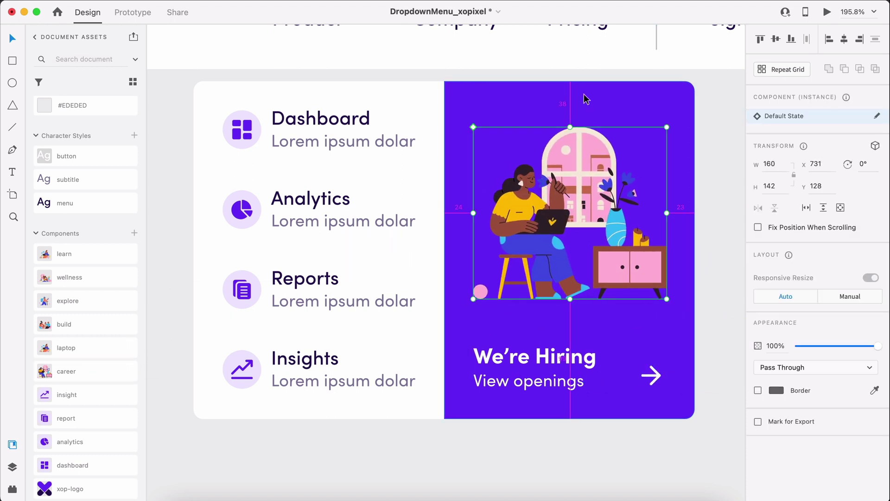
left_click(739, 293)
key("super+0")
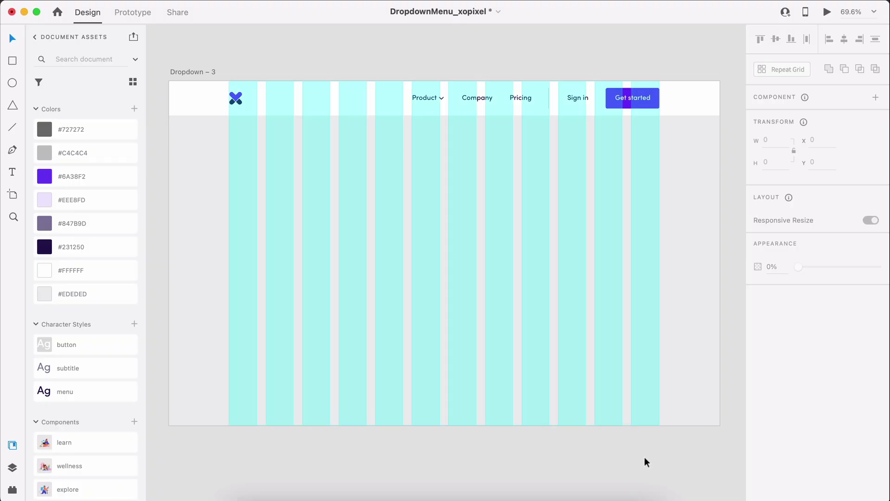
- Draw a wide rectangle under the navbar with a height of 226
key("r")
left_click_drag(229, 127, 660, 253)
left_click(780, 167)
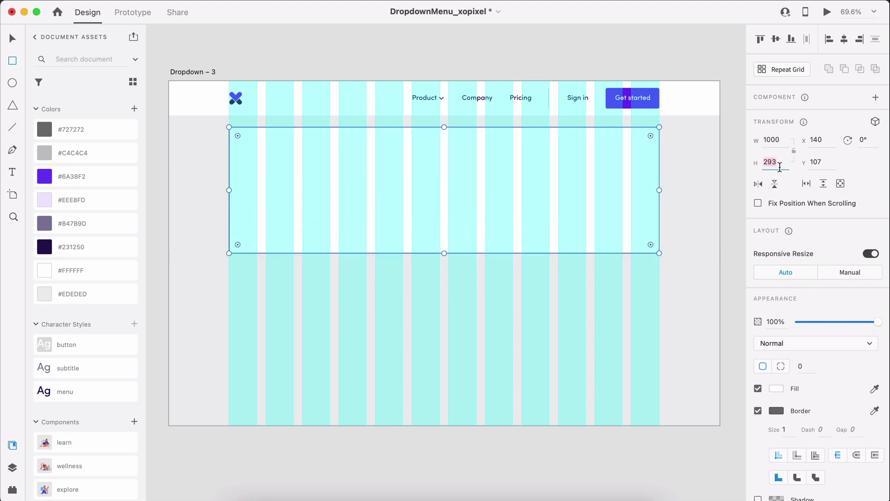
type("226")
key("Return")
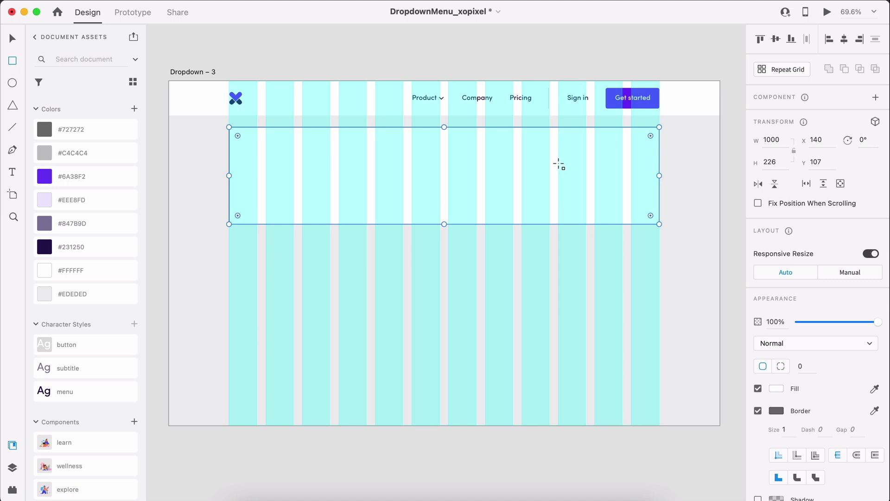
- Hide the layout grid, remove the panel's border, set corner radius 8, and nudge it up
key("super+shift+apostrophe")
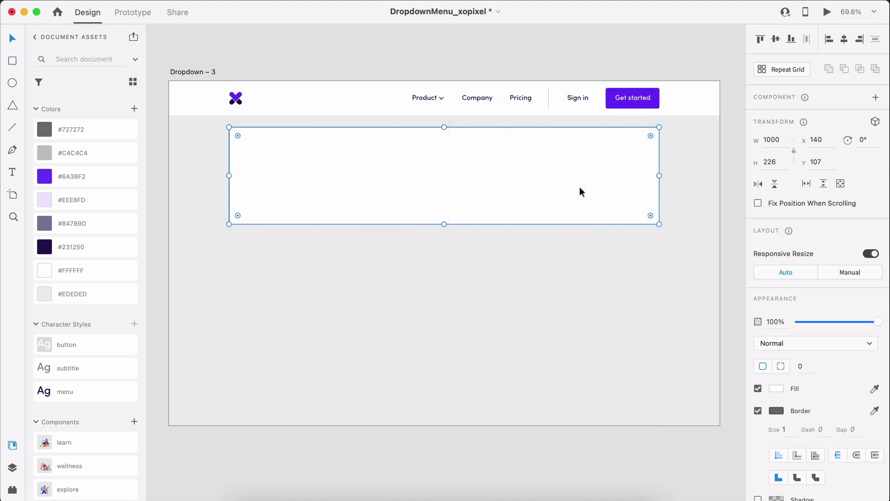
left_click(758, 411)
left_click(801, 367)
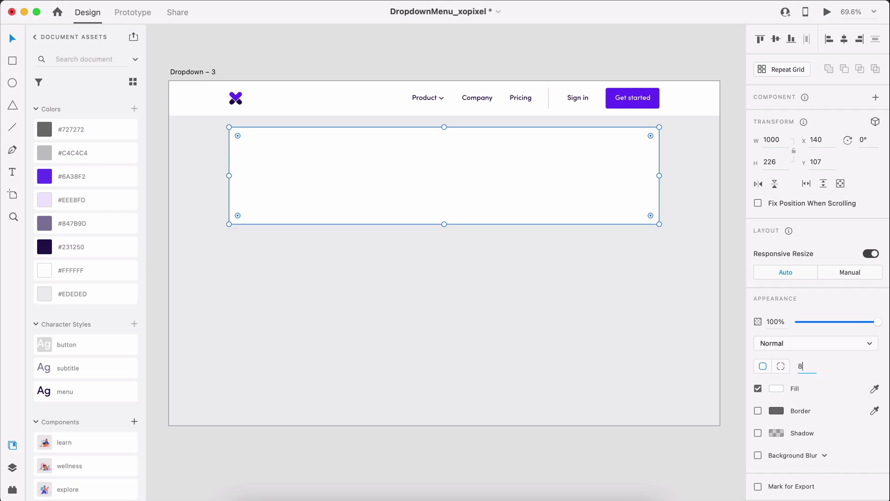
type("8")
key("Return")
left_click_drag(534, 149, 533, 142)
left_click(513, 274)
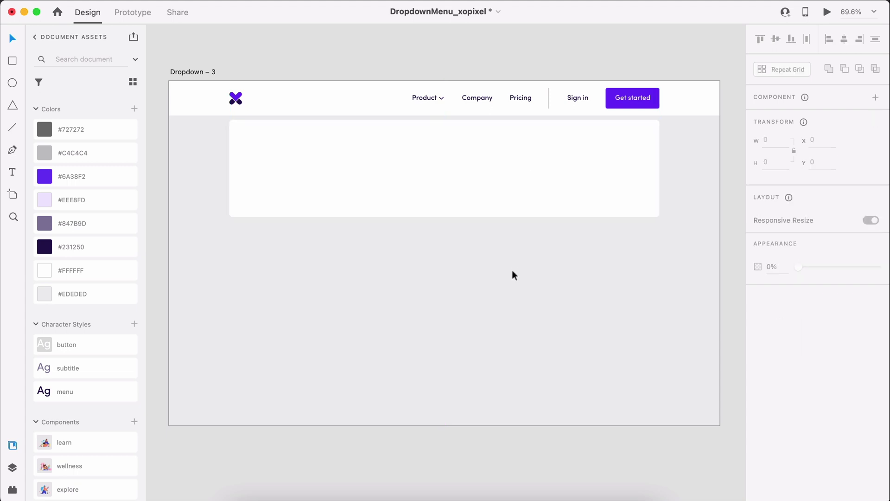
- Copy the menu list from the previous dropdown and paste it into Dropdown – 3
scroll(513, 275, "left", 10)
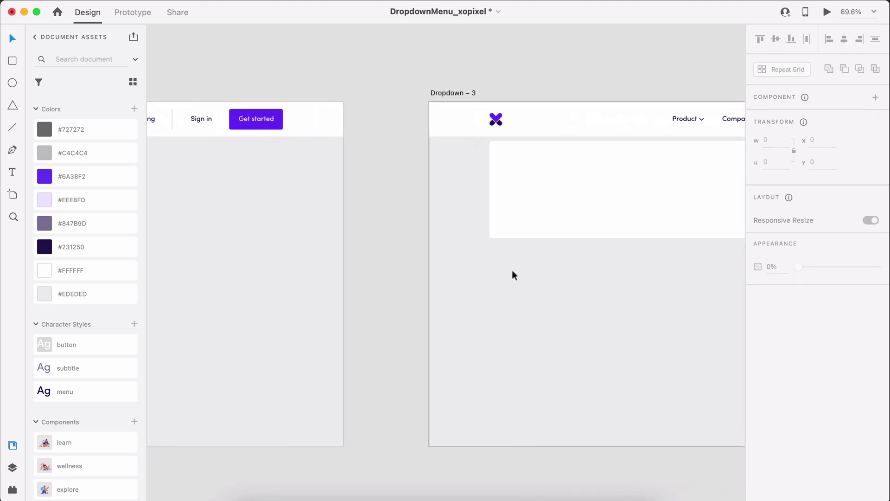
left_click(242, 198)
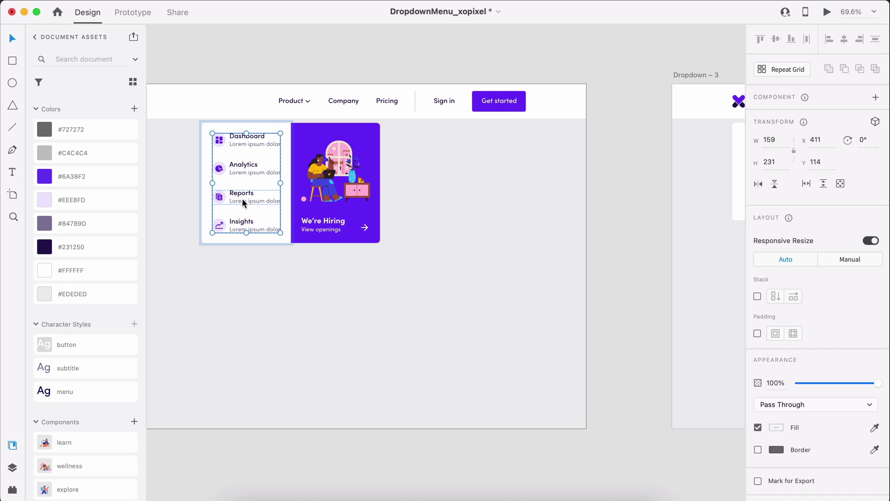
right_click(242, 199)
left_click(255, 194)
scroll(502, 222, "right", 10)
right_click(502, 223)
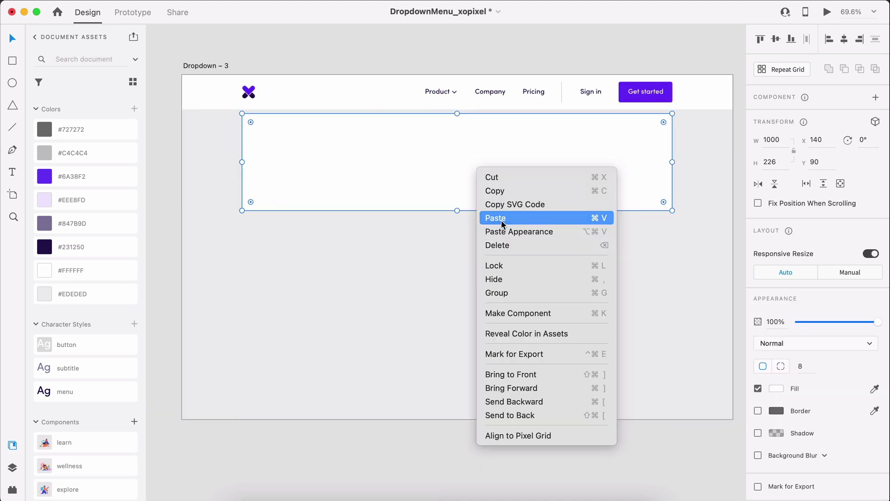
left_click(502, 221)
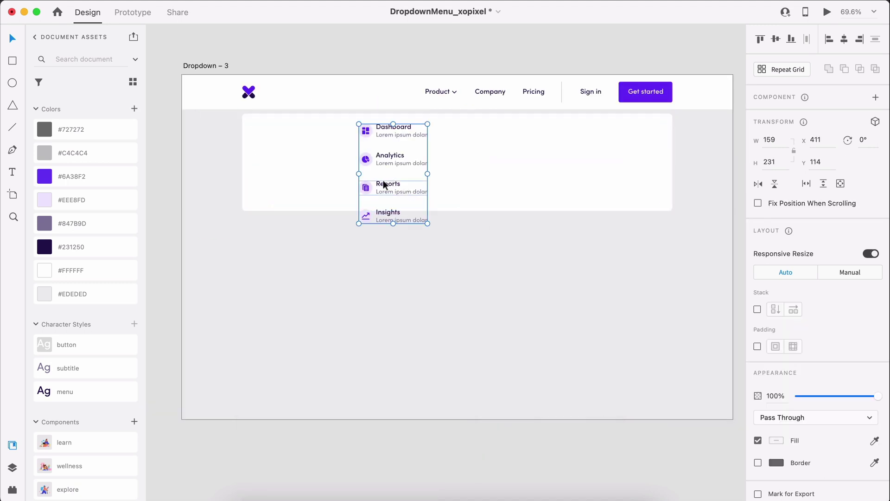
- Move Reports and Insights into a second column beside Dashboard and Analytics
scroll(384, 184, "up", 5)
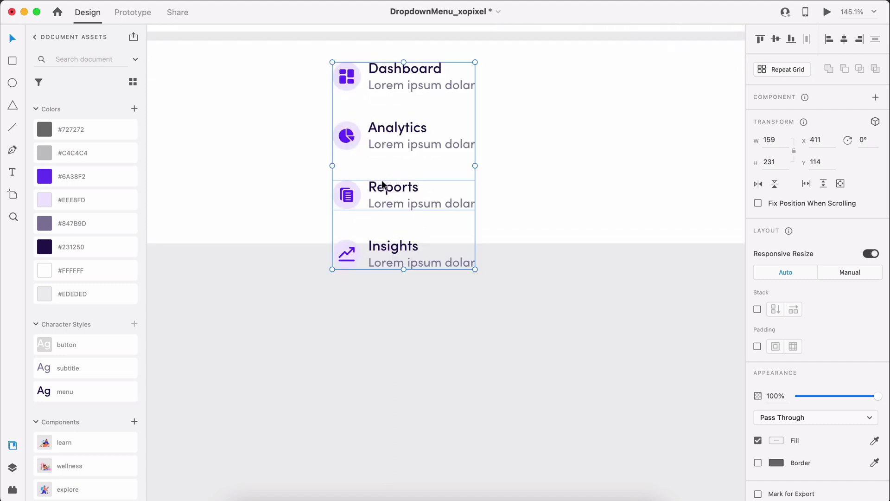
scroll(383, 180, "left", 2)
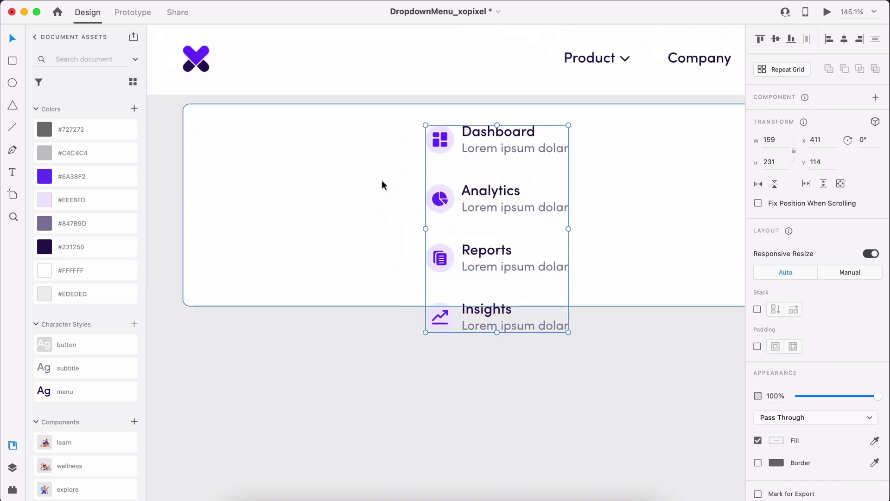
left_click(487, 253)
left_click(467, 313, "shift")
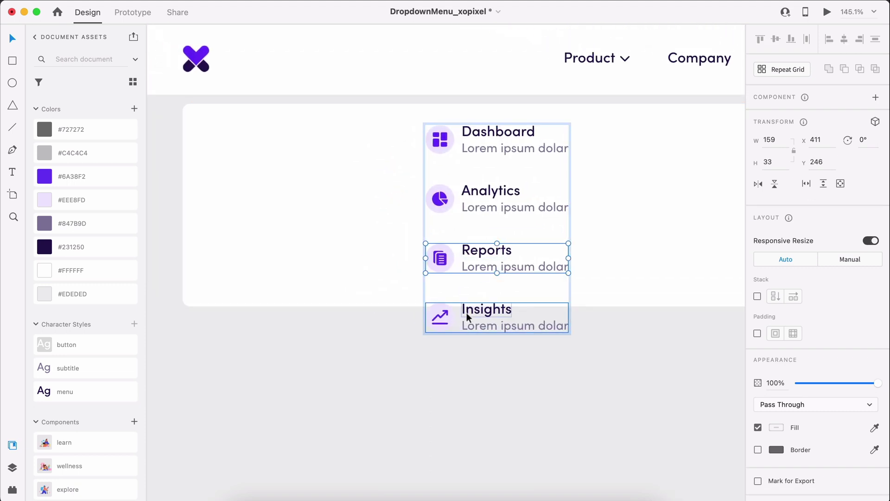
left_click_drag(467, 312, 667, 194)
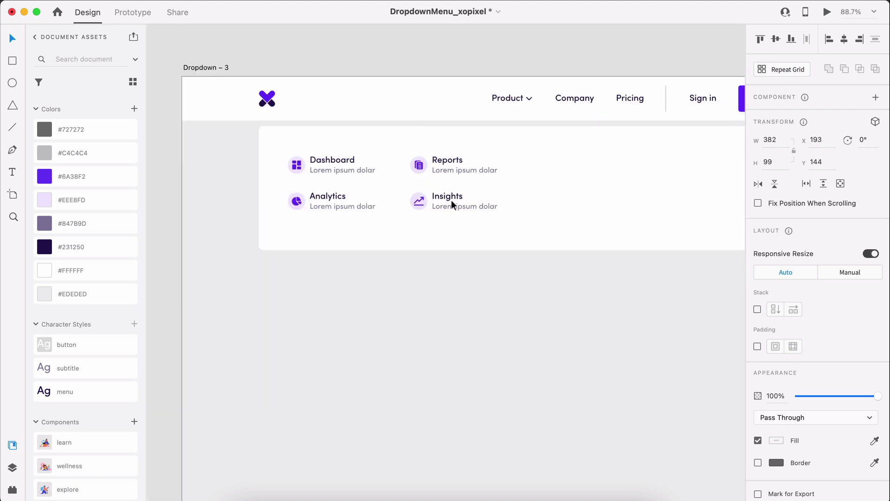
- Duplicate the Dashboard/Analytics column to the right and place a Reports copy below Analytics
left_click_drag(451, 199, 447, 195)
double_click(327, 161)
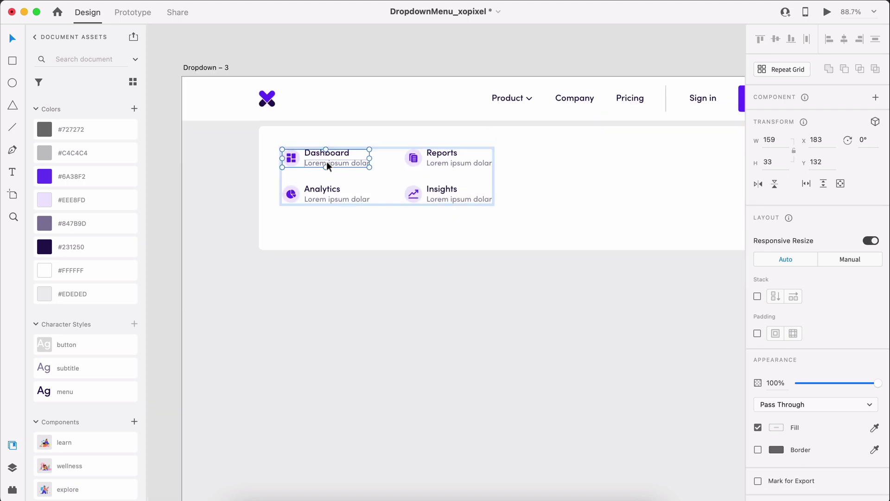
left_click(326, 191, "shift")
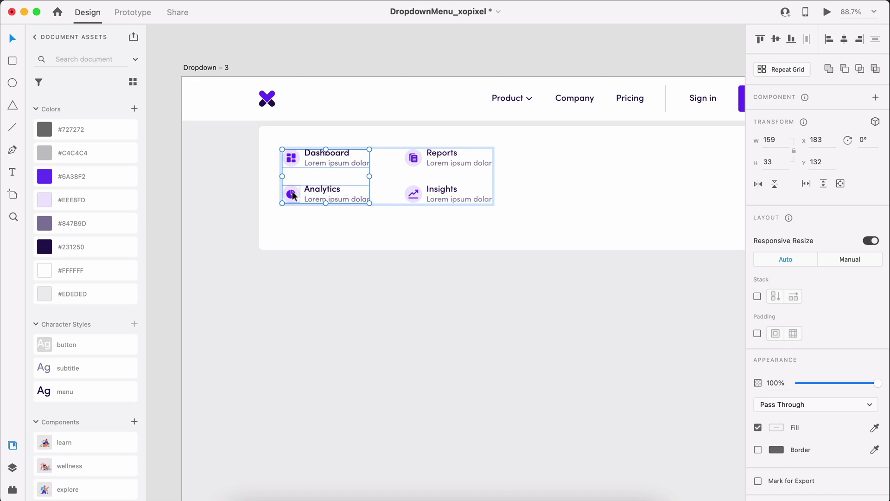
left_click_drag(308, 199, 536, 196)
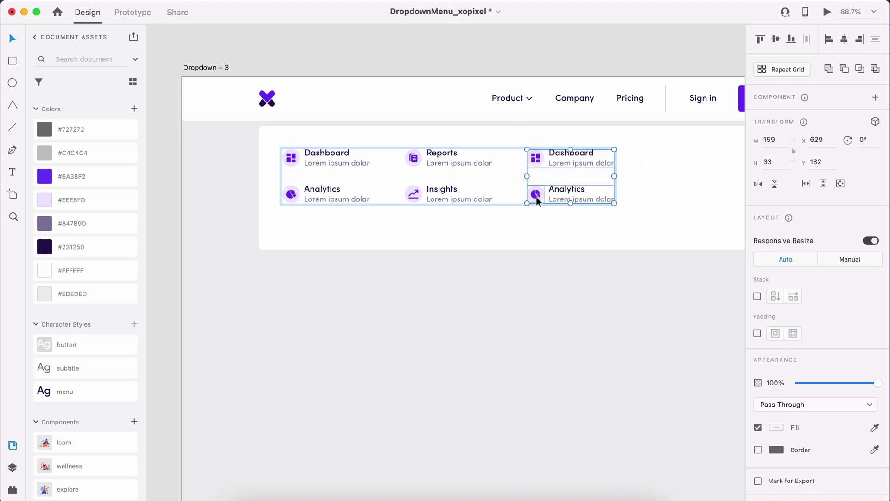
left_click(499, 277)
left_click(422, 161)
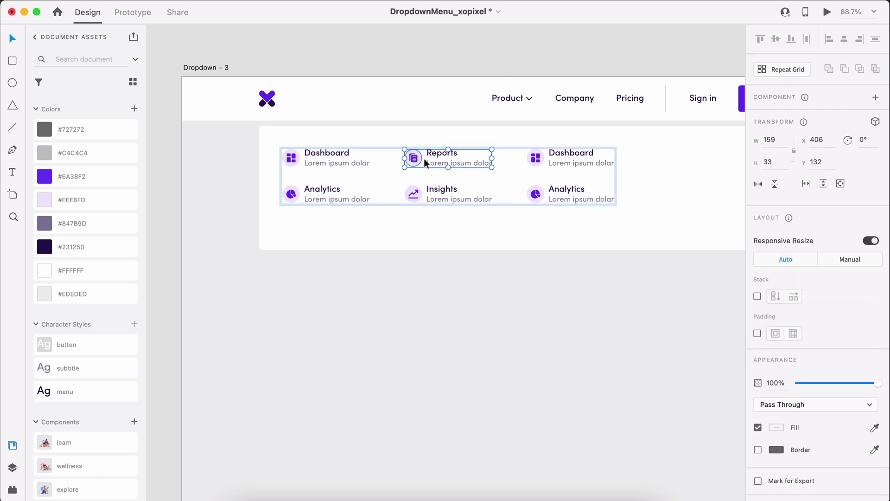
left_click_drag(424, 158, 294, 229)
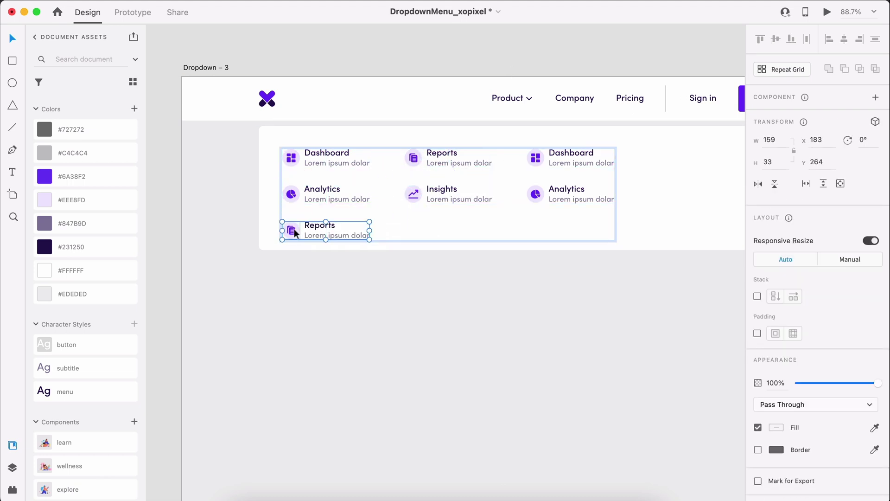
- Fill the remaining spots with copies of Analytics below Insights and Insights at bottom right
left_click(299, 197, "shift")
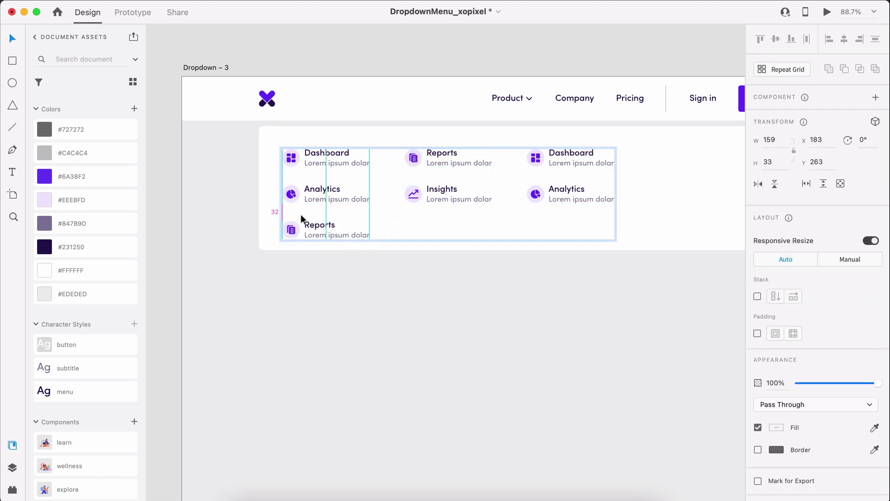
left_click(435, 197)
left_click(561, 192, "shift")
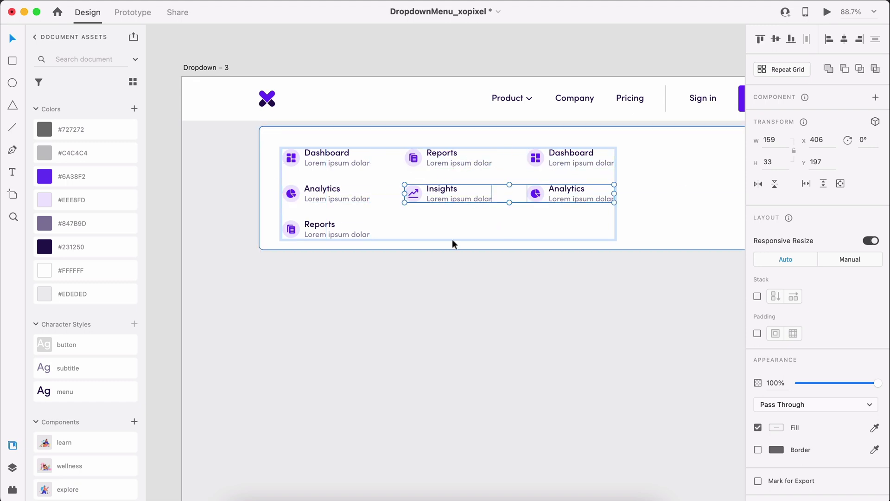
left_click_drag(335, 189, 446, 223)
left_click(431, 191)
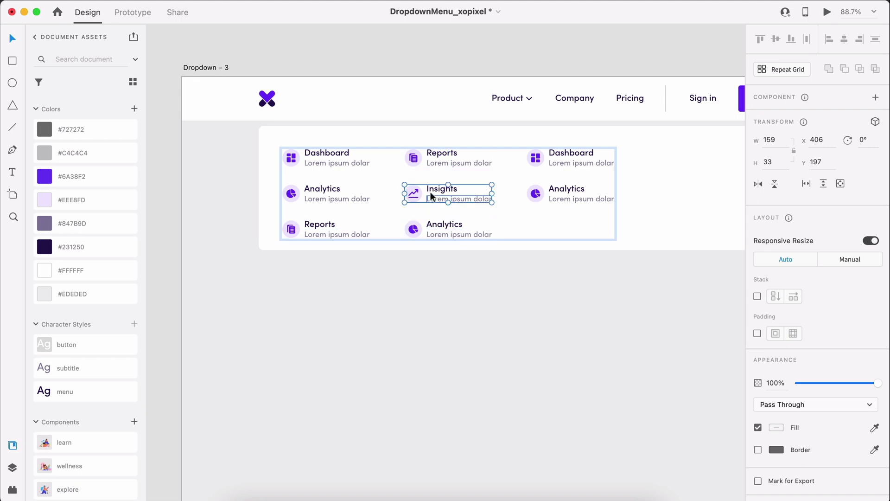
left_click_drag(426, 193, 539, 230)
- Shift the completed three-by-three item grid up and left inside the panel
left_click(419, 194)
double_click(419, 195)
left_click_drag(419, 195, 416, 192)
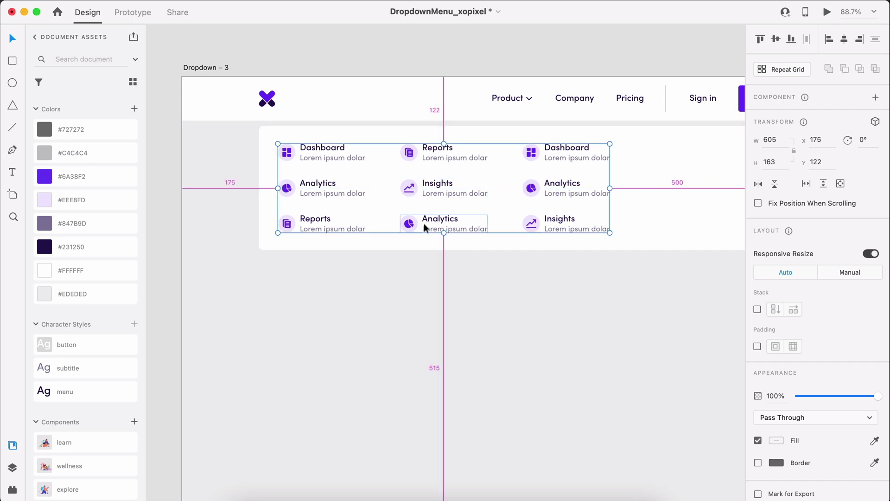
left_click(446, 282)
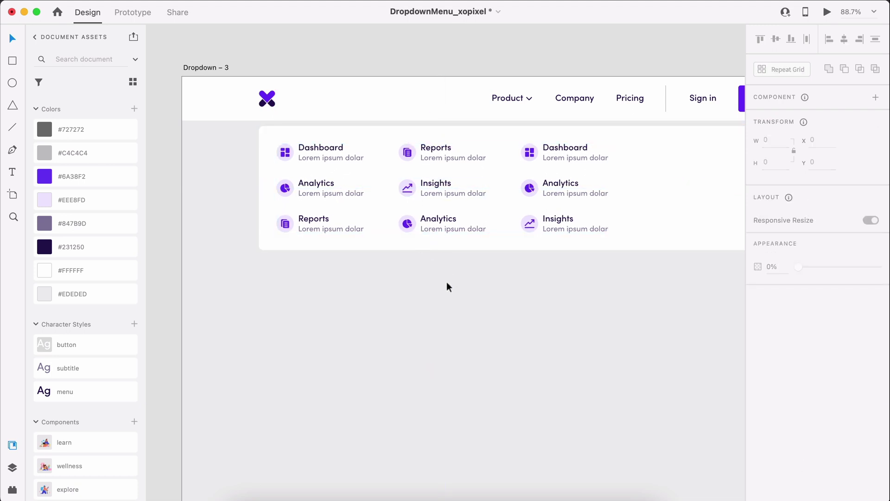
- Place the laptop illustration from Assets into the right side of the Dropdown – 3 panel
key("super+0")
scroll(107, 433, "down", 3)
left_click_drag(91, 455, 373, 322)
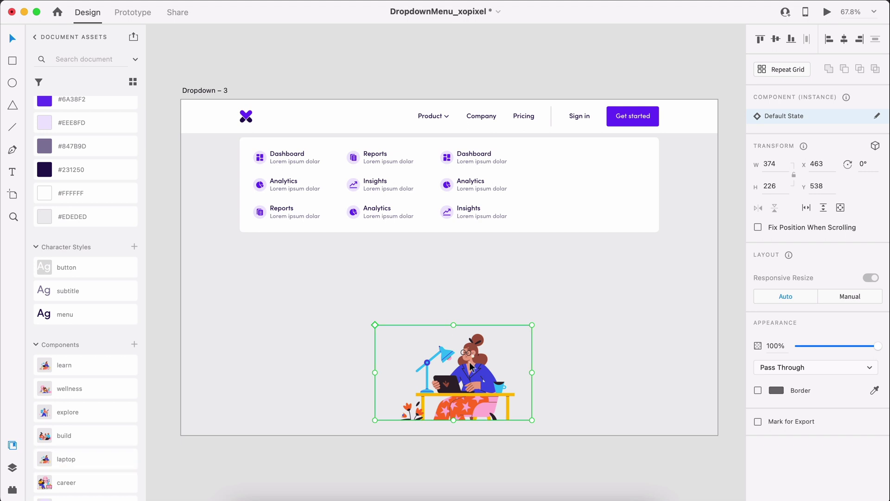
left_click_drag(477, 369, 599, 184)
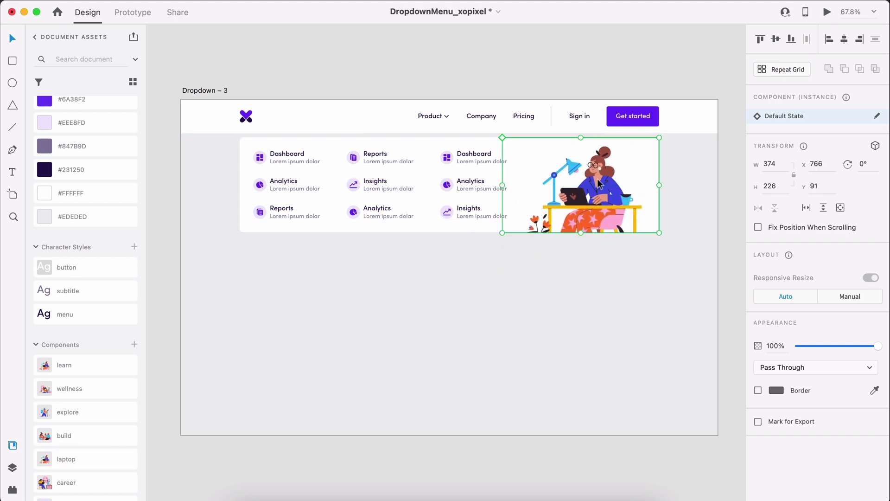
left_click(607, 248)
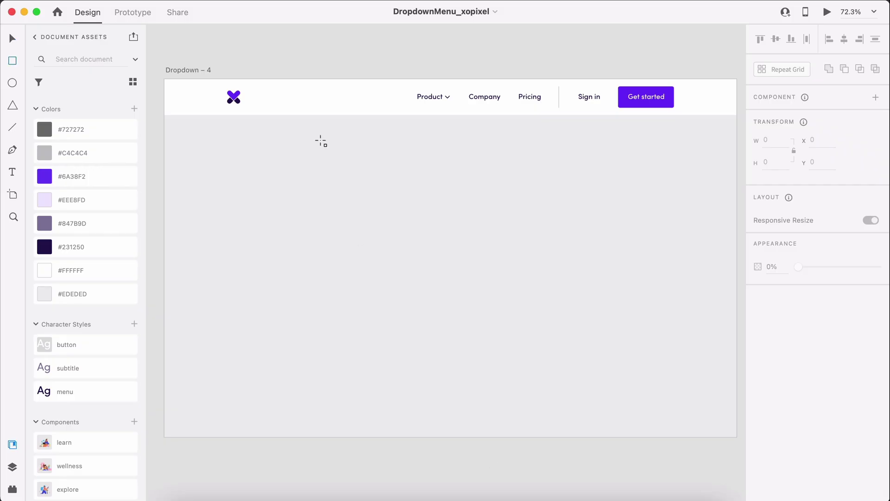
- Draw an 892 × 262 white dropdown panel beneath the navbar on Dropdown – 4
mouse_move(249, 123)
left_mouse_down()
mouse_move(612, 198)
mouse_move(665, 222)
left_mouse_up()
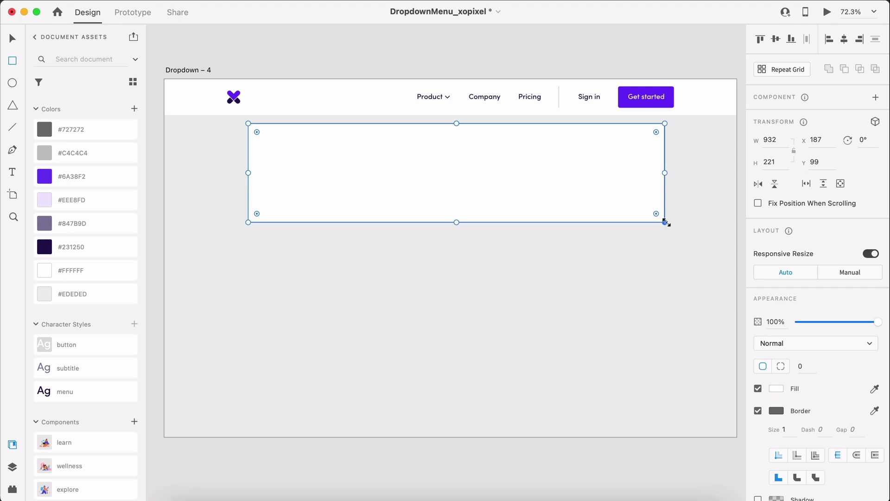
left_click(778, 165)
type("262")
key("Return")
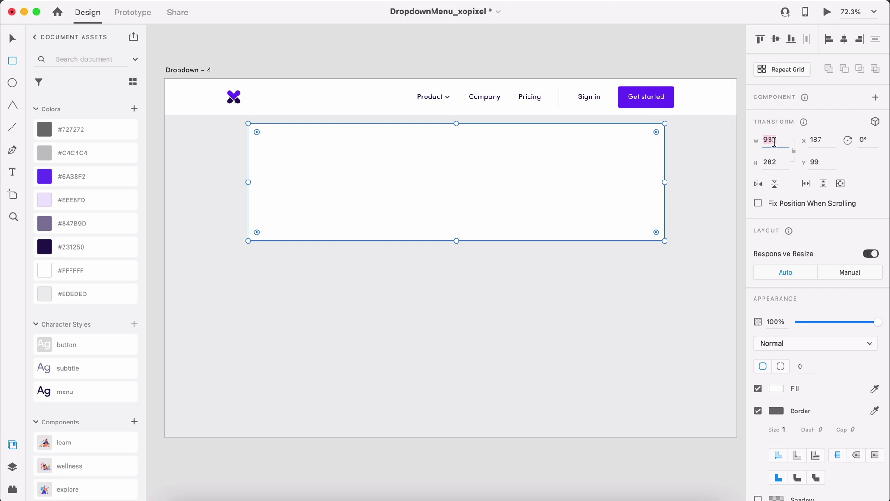
type("892")
key("Return")
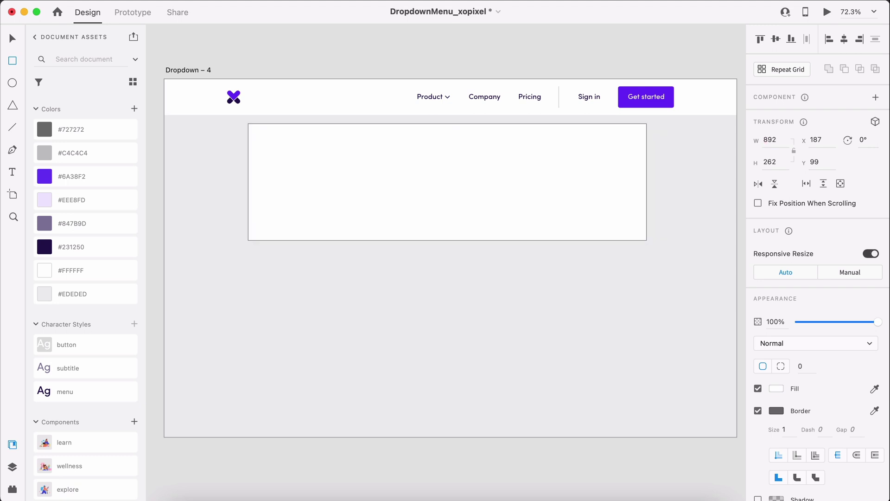
- Give the panel 8-pixel rounded corners and remove its border
key("v")
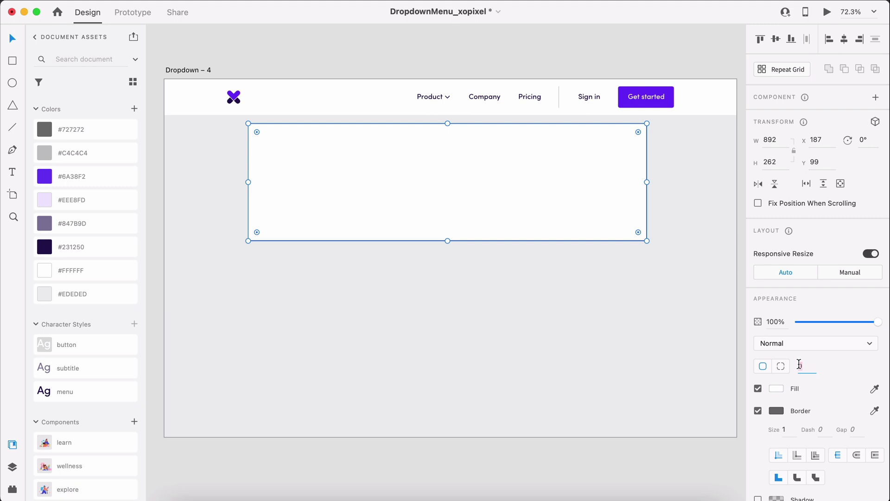
type("8")
key("Return")
left_click(759, 411)
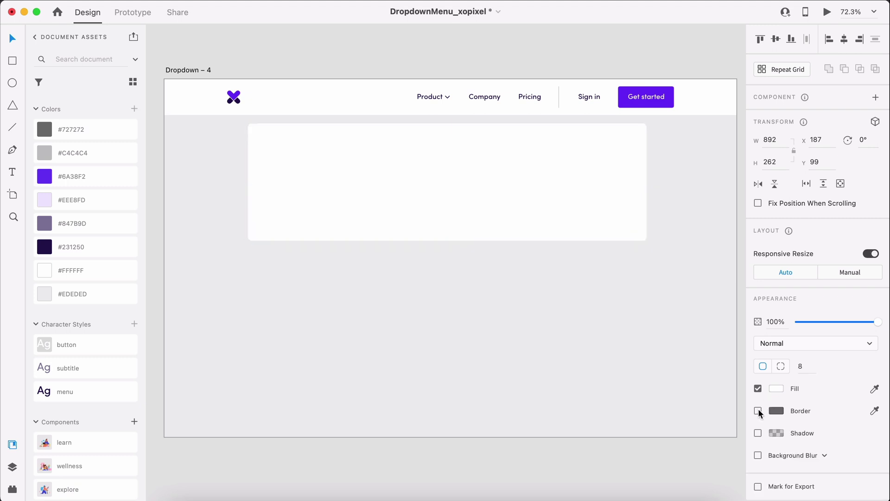
key("Escape")
scroll(282, 140, "up", 5)
key("r")
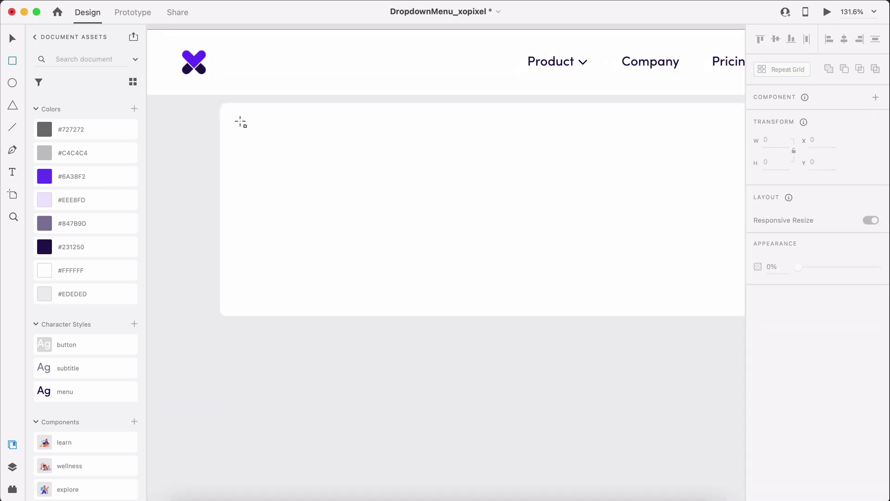
- Draw a 398 × 83 rectangle with 8-pixel corners in the panel's top-left
mouse_move(239, 120)
left_mouse_down()
mouse_move(564, 173)
mouse_move(544, 186)
left_mouse_up()
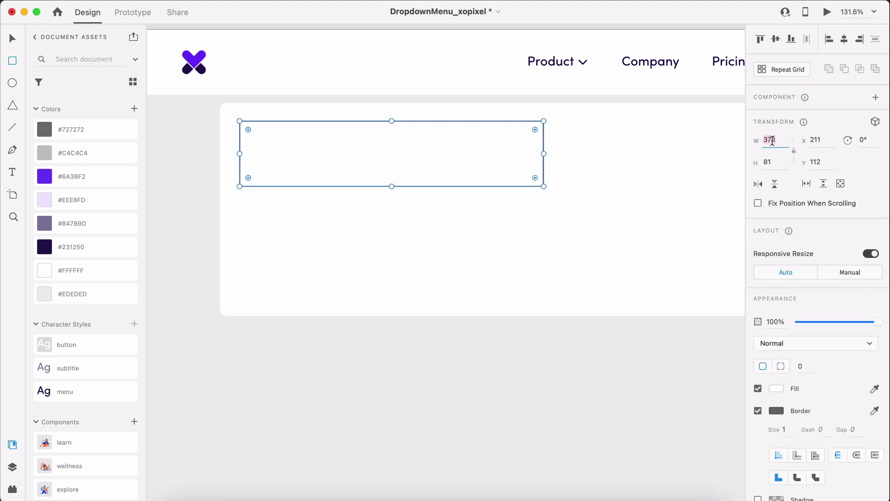
type("398")
key("Return")
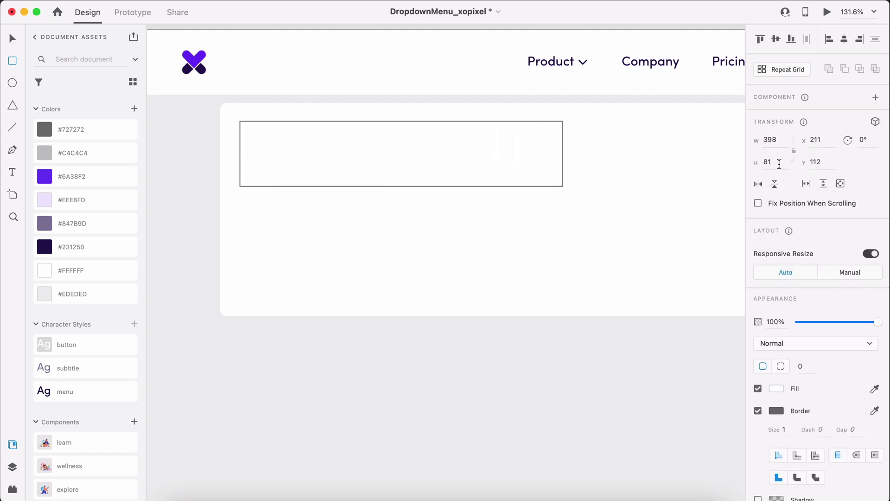
left_click(779, 164)
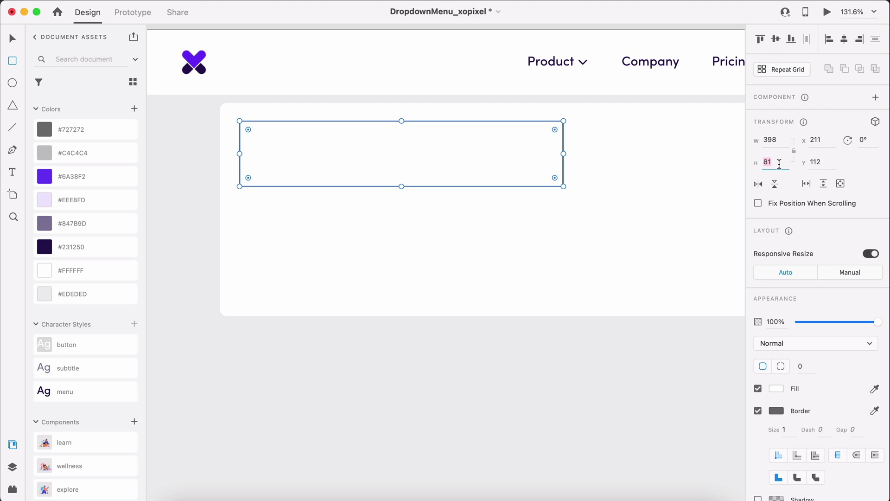
key("Return")
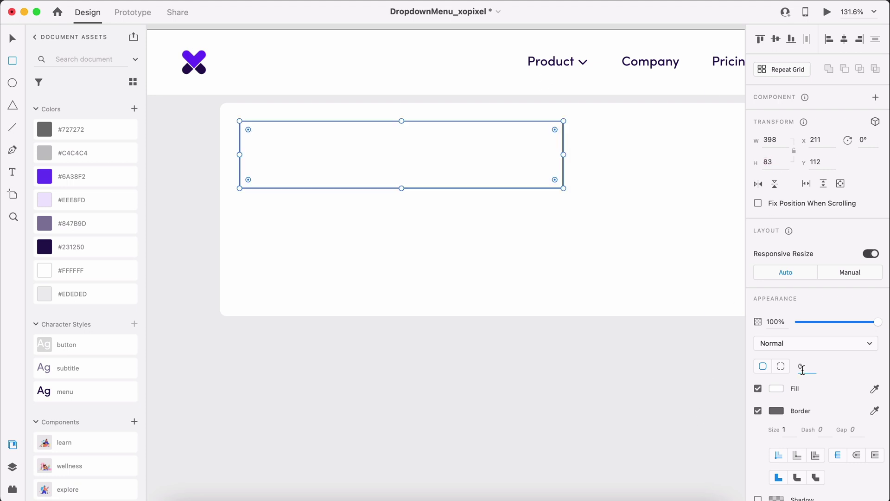
key("Return")
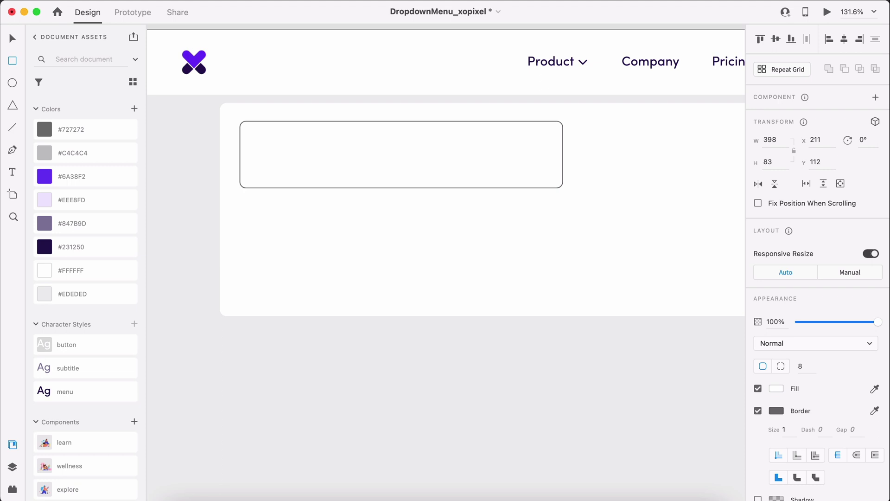
- Fill the rectangle lavender #EEE8FD, remove its border, and nudge it into place
left_click(60, 200)
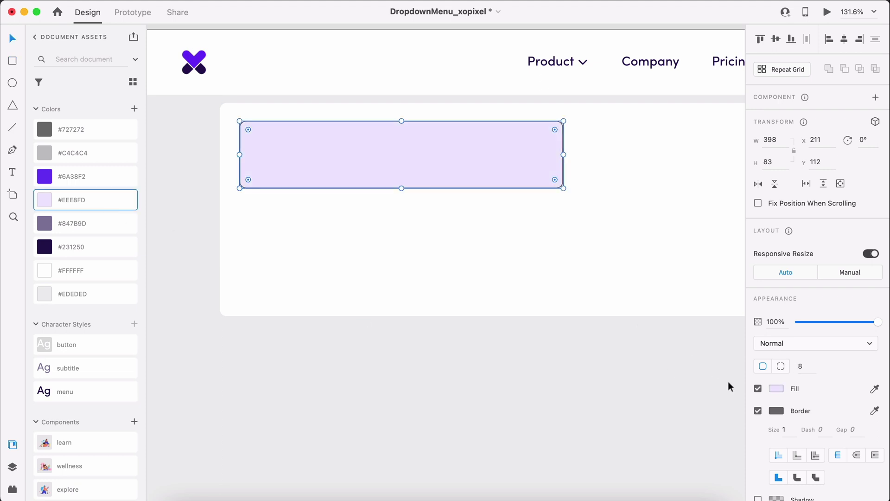
left_click(757, 410)
left_click_drag(483, 177, 494, 184)
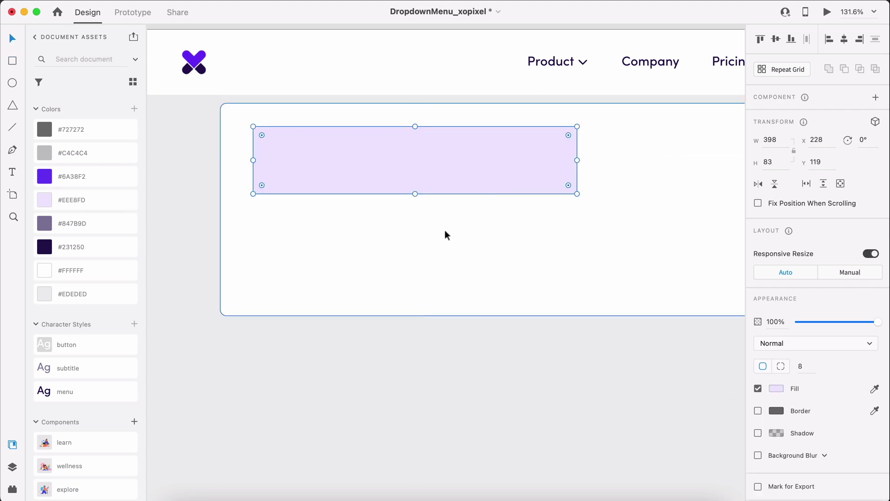
key("Left")
key("Left")
key("Left")
key("Left")
key("Left")
key("Left")
key("Left")
key("Left")
key("Left")
key("Down")
key("Down")
key("Down")
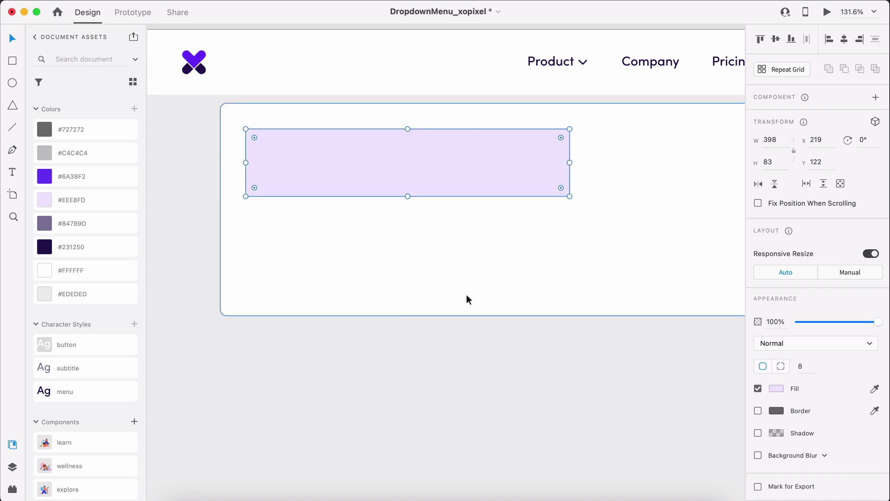
- Add a 'Build' heading in the menu text style inside the lavender card
key("t")
left_click(269, 148)
type("B")
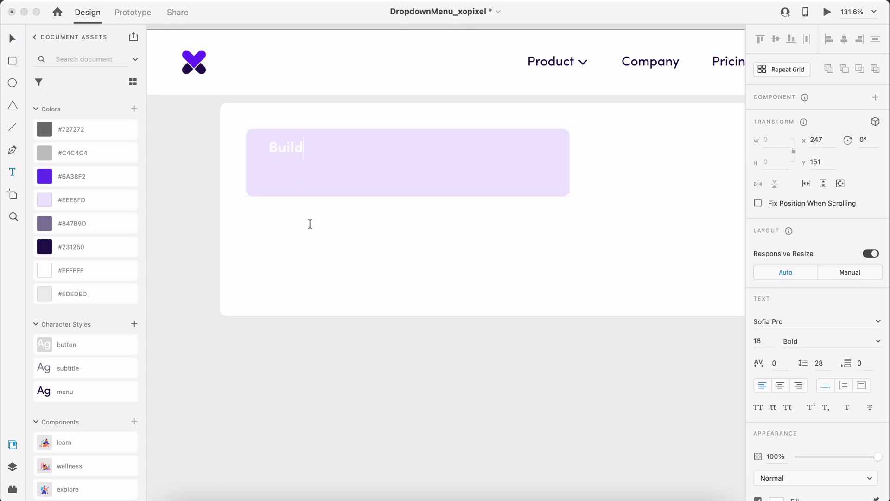
type("uild")
left_click(88, 389)
key("Escape")
scroll(288, 148, "up", 3)
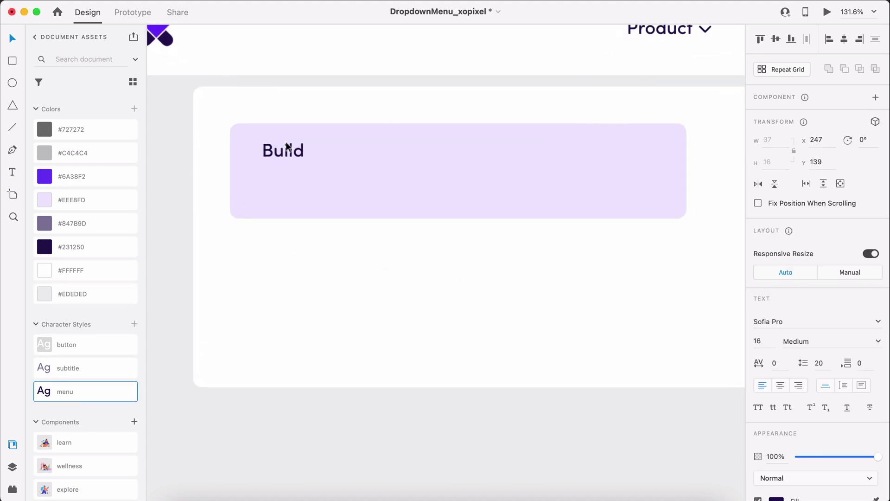
key("Right")
key("Right")
key("Right")
key("Right")
key("Down")
key("Down")
key("Down")
key("Down")
key("Down")
key("Down")
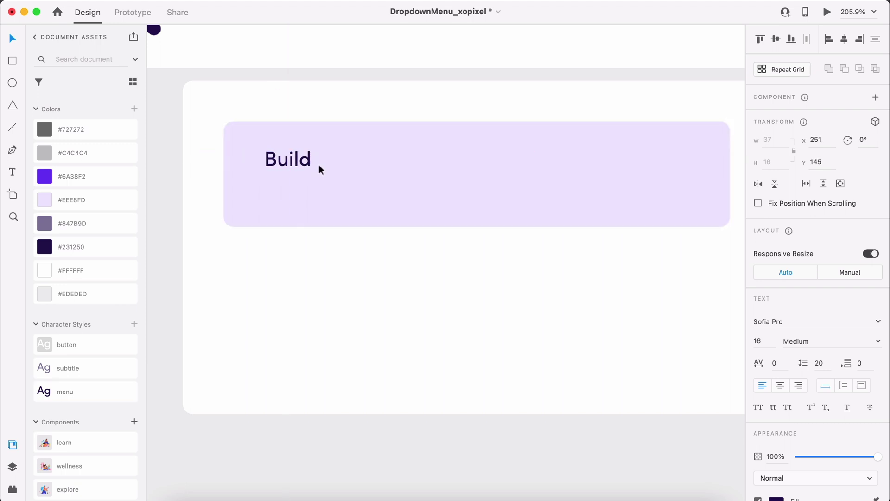
key("Up")
key("Up")
key("Up")
- Add a subtitle-style 'Lorem ipsum dolar sit amit' line below Build and shift both down
left_click(298, 162)
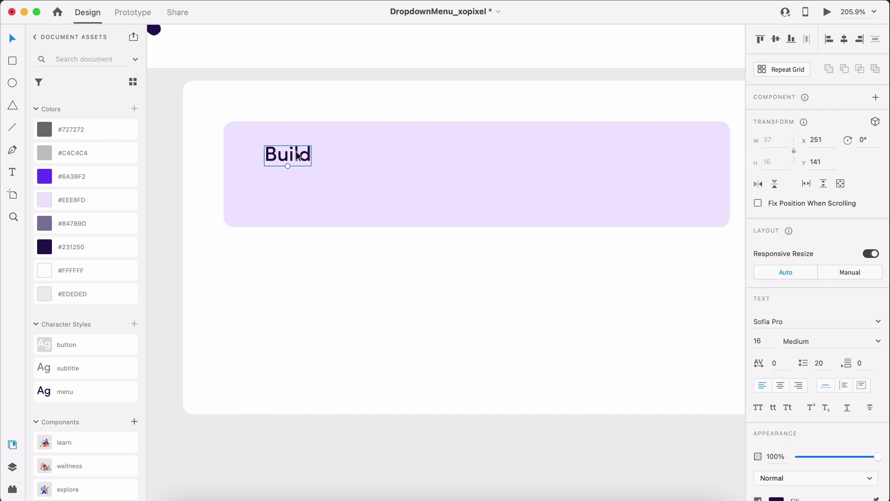
left_click_drag(298, 162, 298, 169, "alt")
left_click(111, 364)
key("Return")
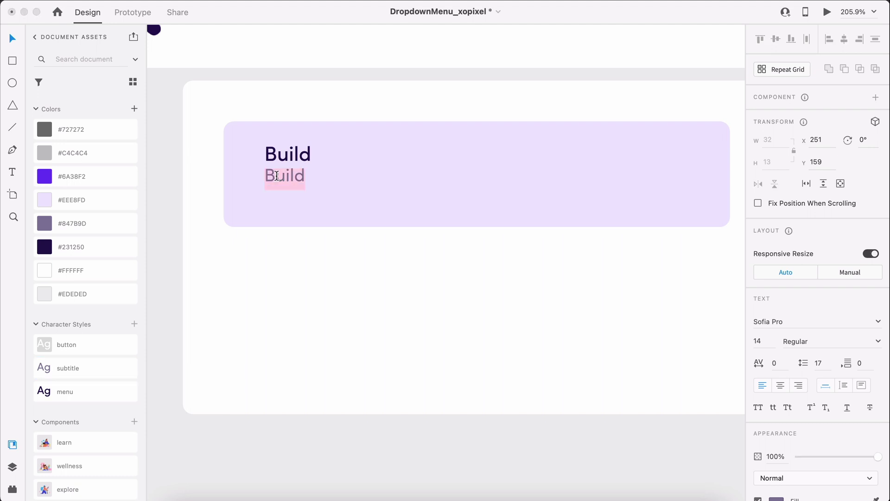
type("Lorem ipsum dolar sit amit")
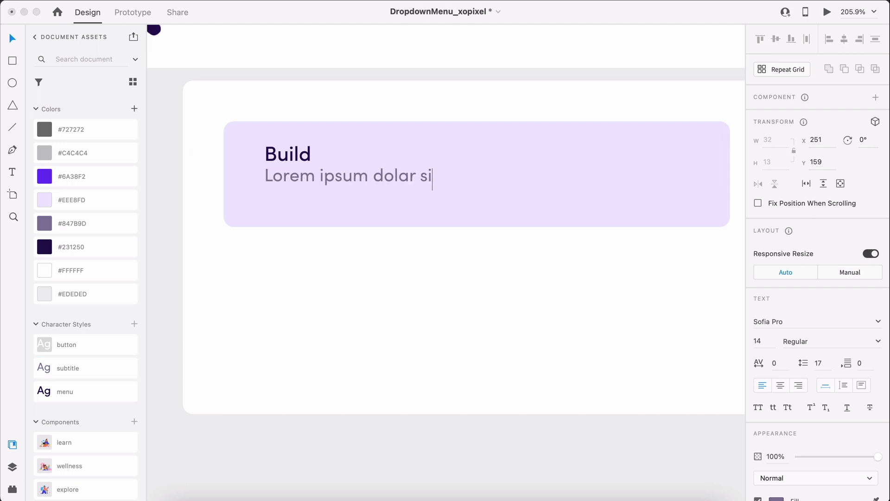
key("Escape")
key("Down")
key("Down")
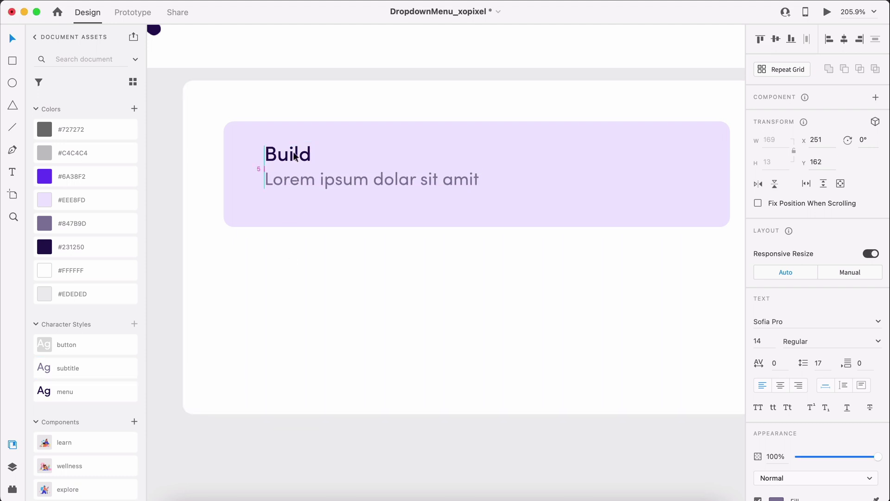
left_click(295, 156, "shift")
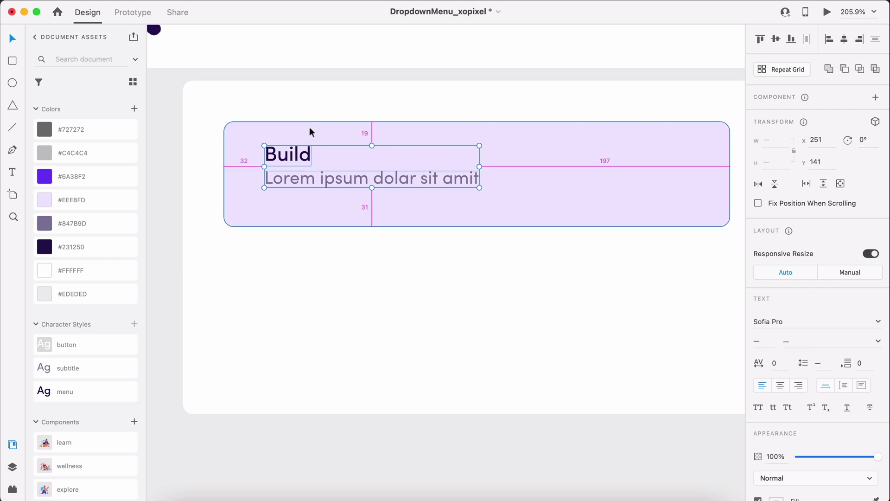
key("Down")
key("Down")
key("Down")
key("Down")
key("Down")
key("Down")
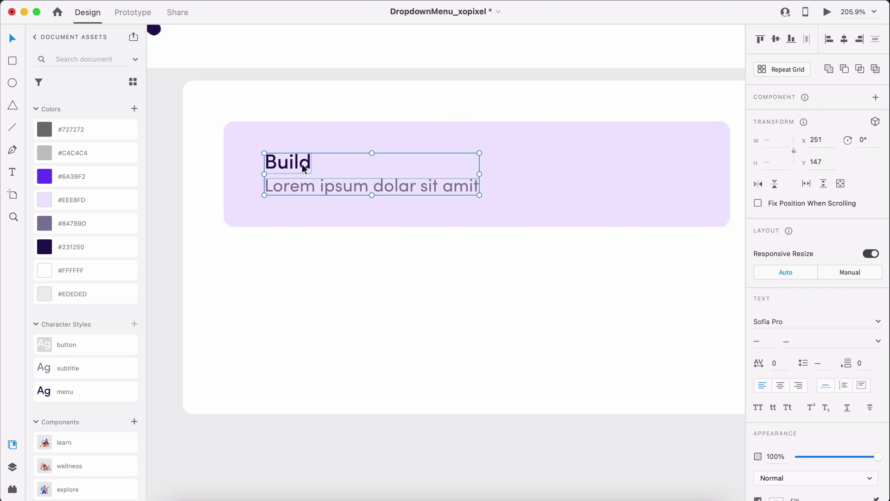
left_click(372, 73)
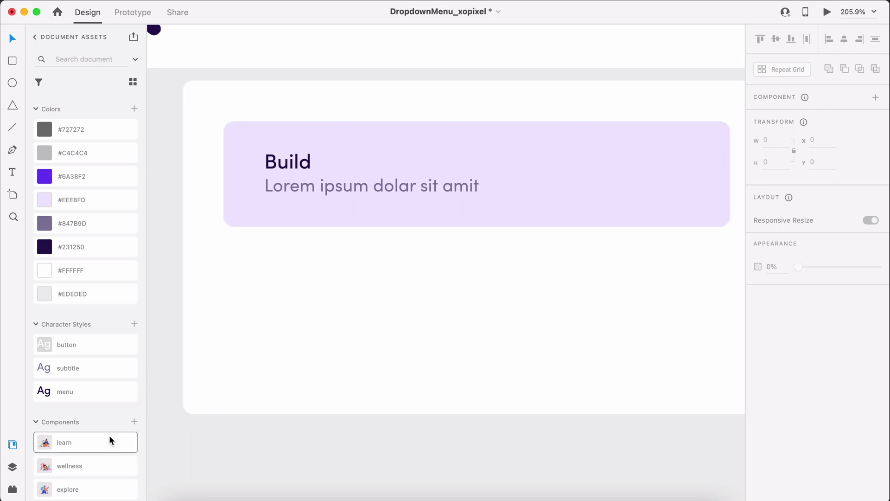
- Place the build illustration from Assets on the lavender card's right side
scroll(110, 439, "down", 3)
scroll(109, 440, "down", 2)
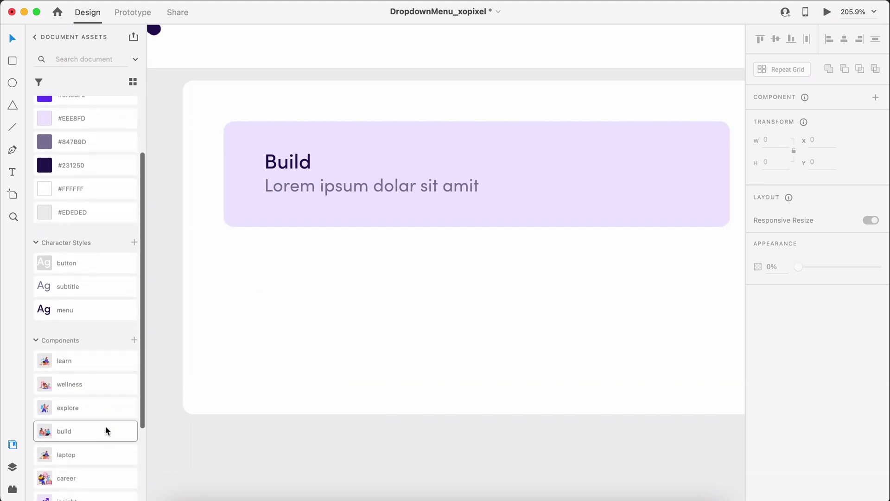
left_click_drag(104, 425, 611, 244)
scroll(654, 301, "right", 2)
left_click_drag(655, 308, 610, 218)
- Turn the card, illustration and text lines into a repeat grid
left_click(590, 281)
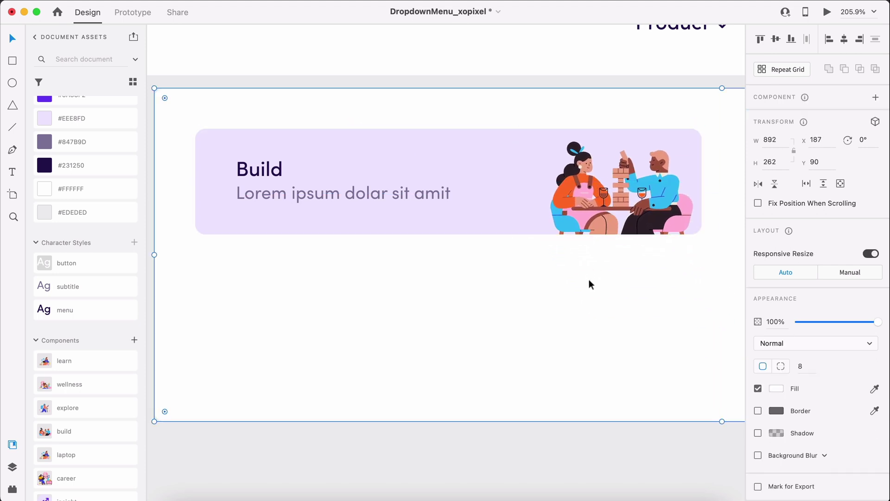
scroll(588, 280, "down", 5)
left_click(602, 235)
left_click(519, 219, "shift")
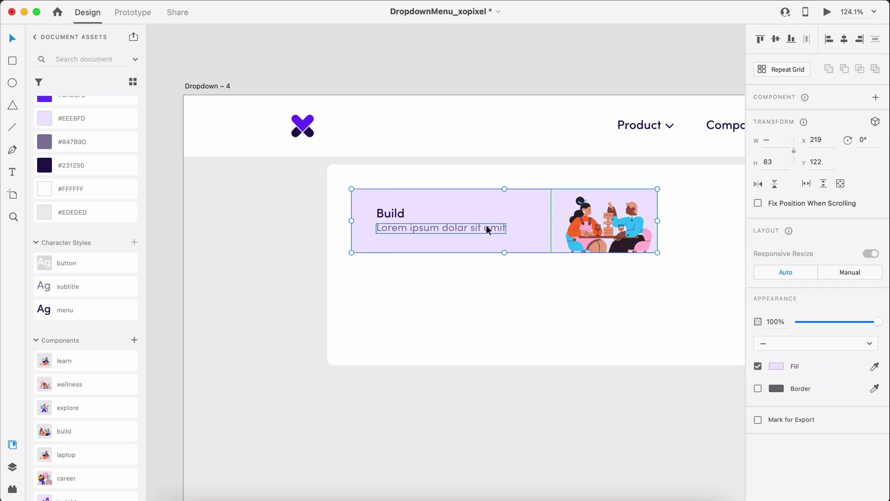
left_click(485, 225, "shift")
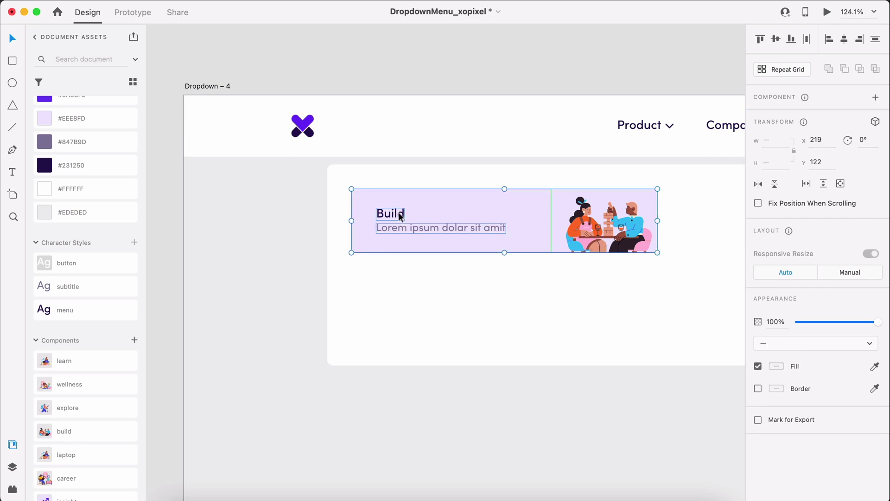
key("super+r")
scroll(401, 216, "right", 5)
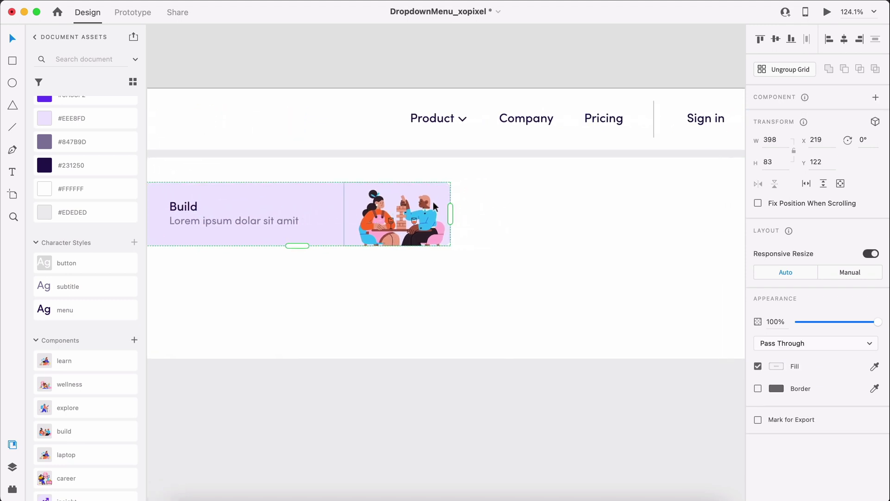
- Expand the repeat grid to 2 × 2 Build cards and widen the row and column gaps
scroll(438, 227, "down", 3)
left_click_drag(445, 218, 677, 226)
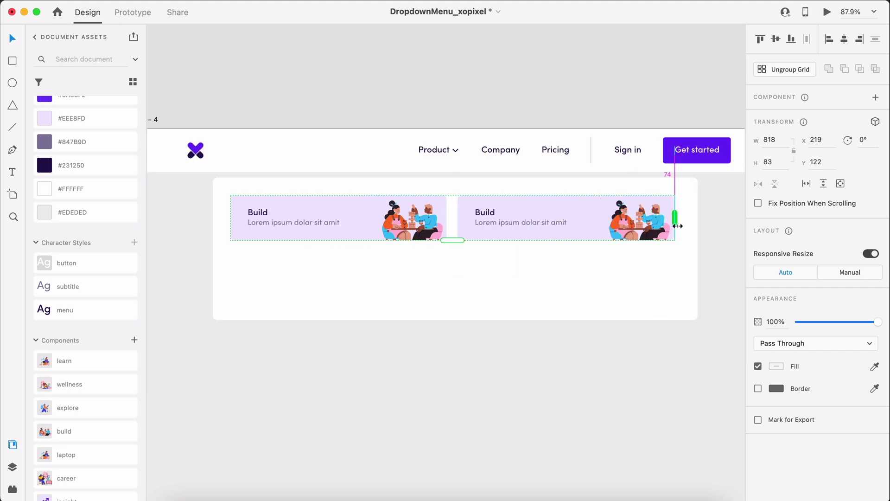
left_click_drag(453, 240, 455, 298)
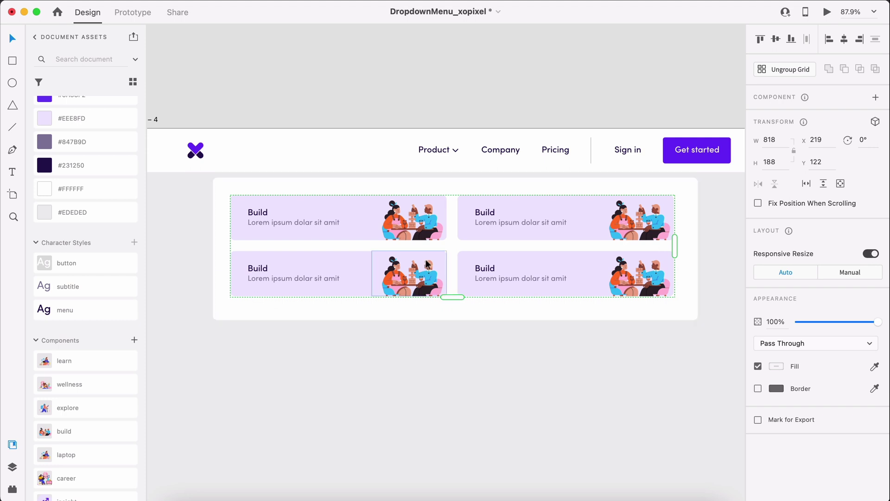
left_click_drag(421, 245, 421, 252)
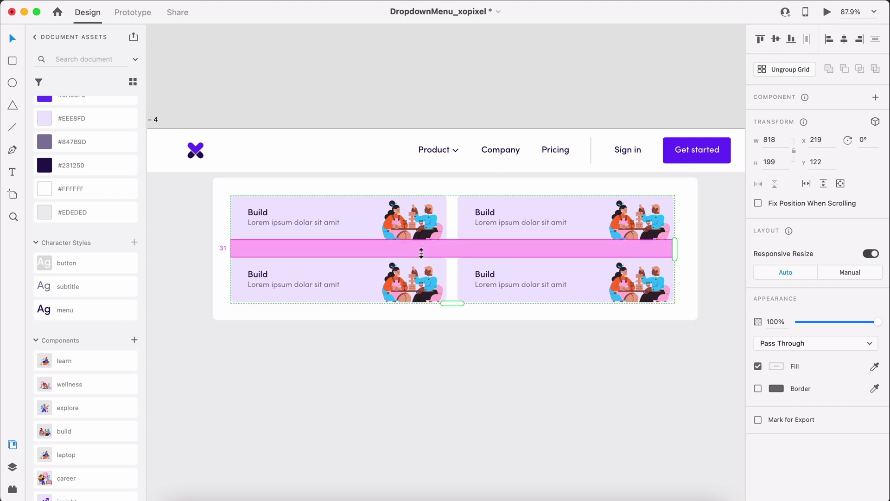
left_click_drag(421, 252, 421, 251)
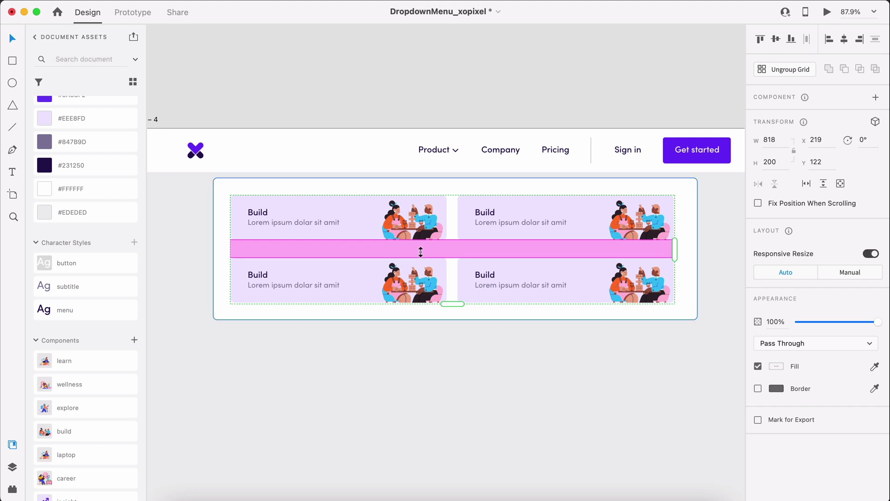
left_click_drag(455, 228, 462, 228)
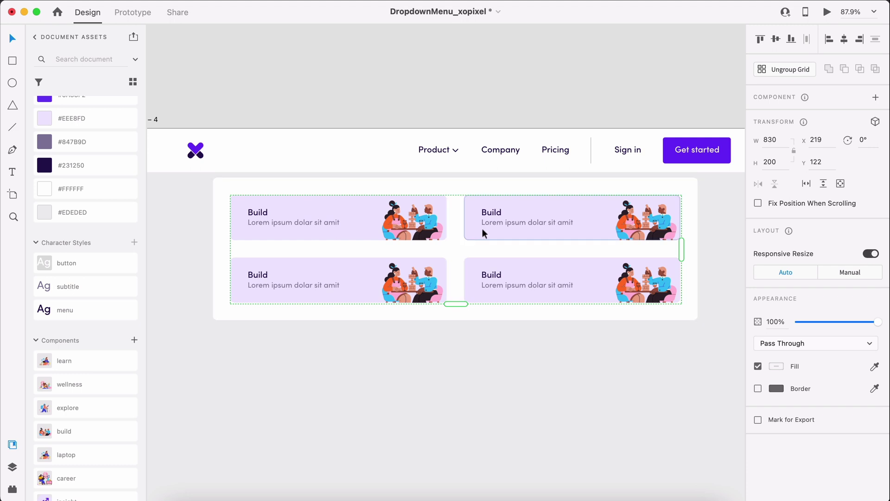
- Ungroup the repeat grid and make the top-right card 'Learn' with the learn illustration
right_click(514, 207)
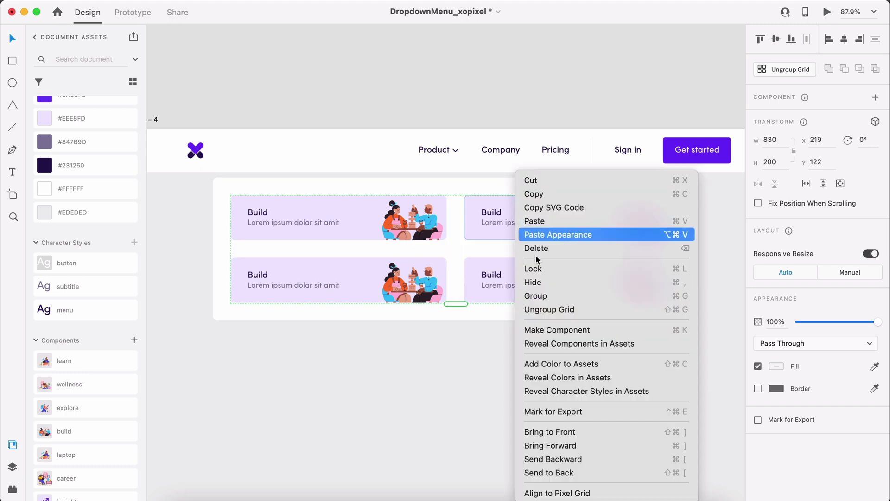
left_click(539, 311)
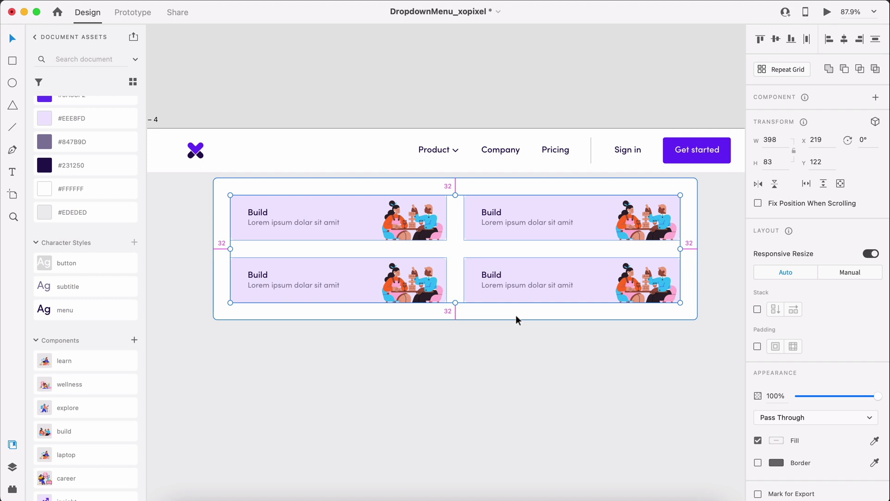
left_click(512, 344)
left_click(493, 214)
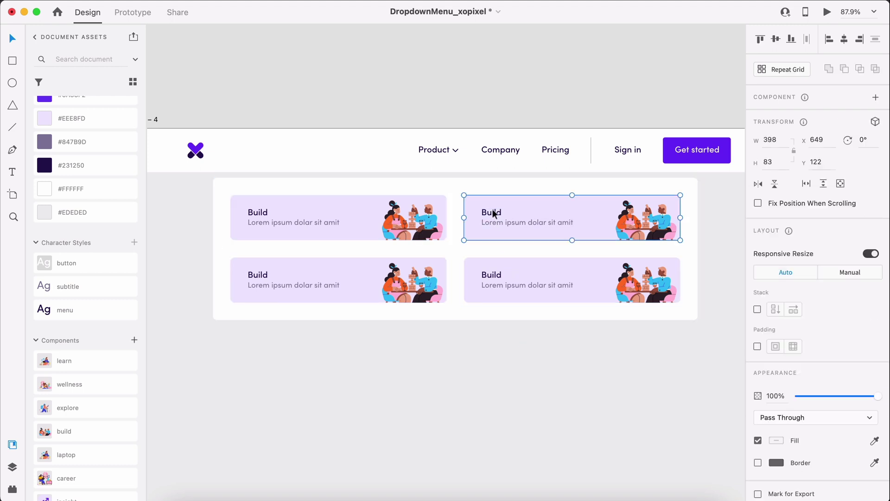
double_click(493, 214)
type("Learn")
key("Escape")
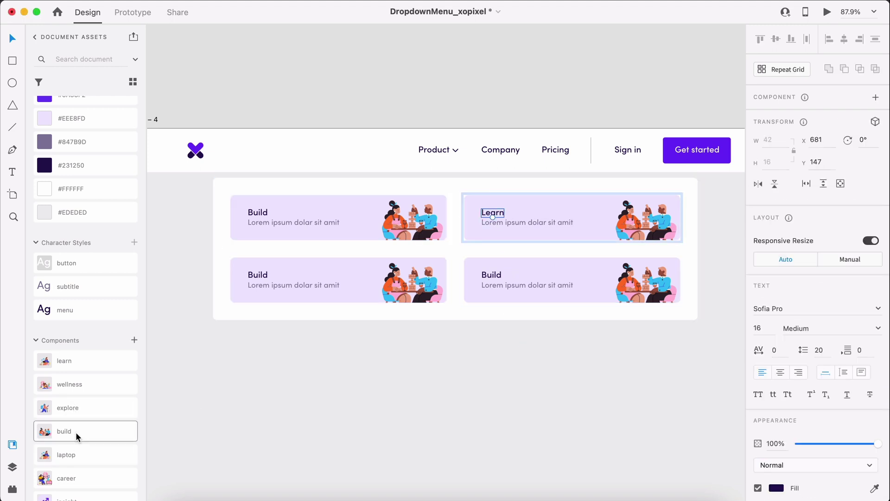
left_click_drag(132, 360, 645, 218)
- Rename the bottom cards 'Explore' and 'Wellness' and add their matching illustrations
double_click(251, 274)
type("Expl")
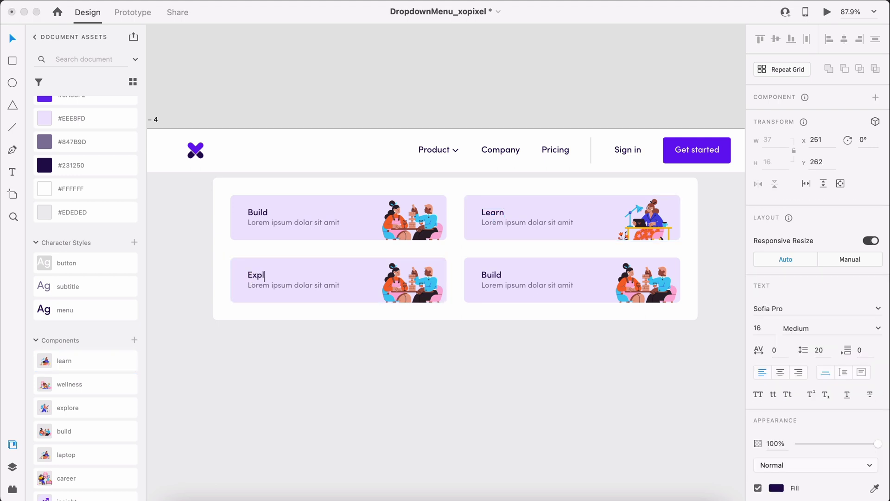
type("ore")
key("Escape")
left_click_drag(99, 408, 408, 283)
double_click(493, 275)
type("Wellness")
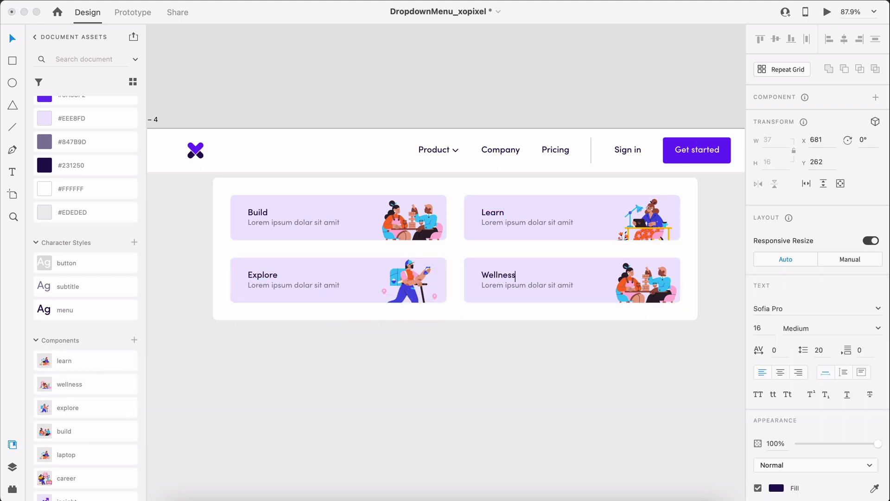
key("Escape")
left_click_drag(81, 388, 613, 283)
left_click(658, 339)
- Zoom out to fit the canvas and bring the Dropdown – 1 artboard into view
key("super+0")
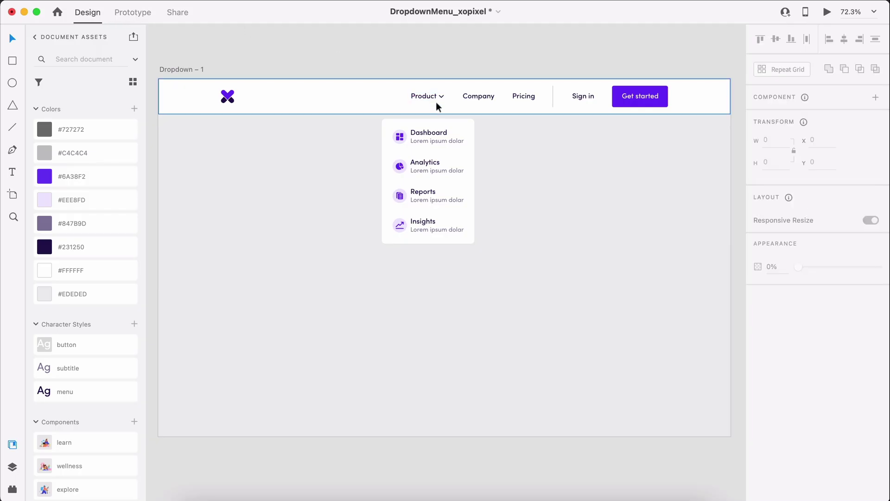
- Turn the Product label into the dropdown-1 component with a new Hover State
left_click(436, 98)
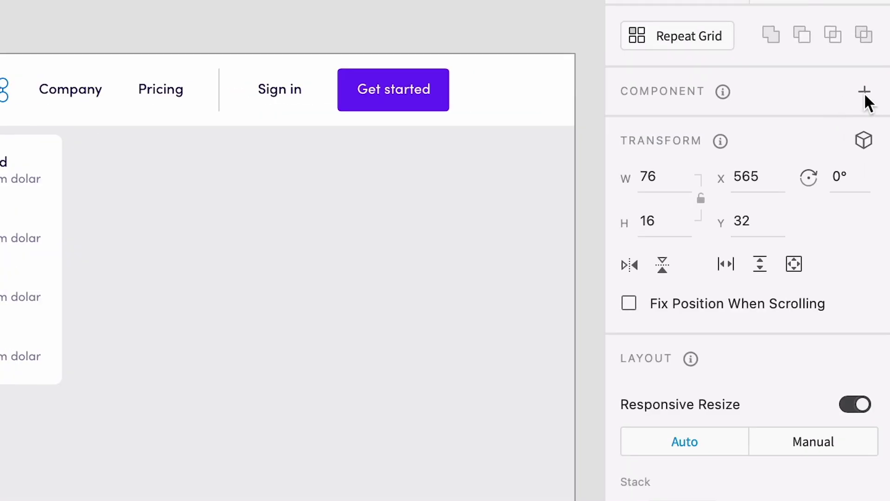
left_click(864, 91)
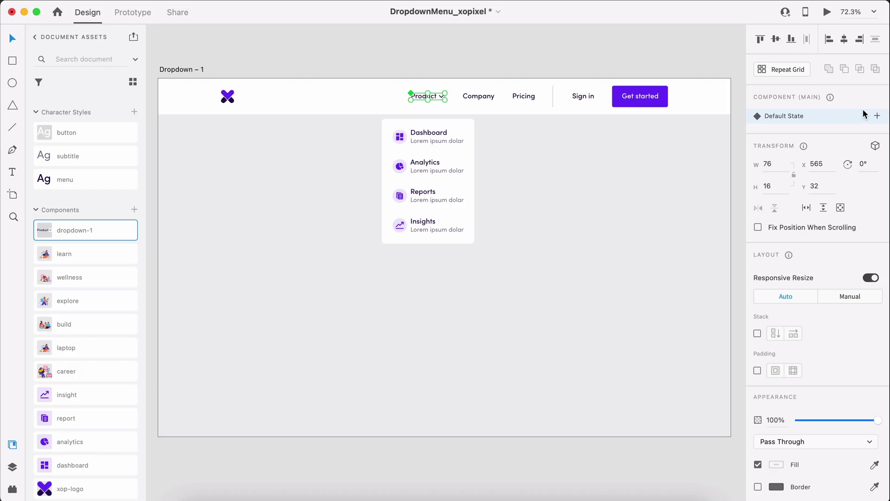
left_click(878, 118)
left_click(828, 144)
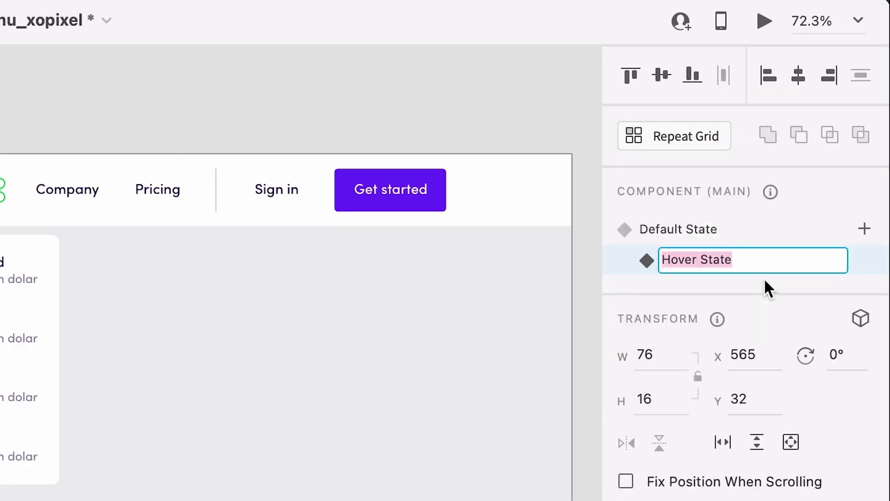
key("Return")
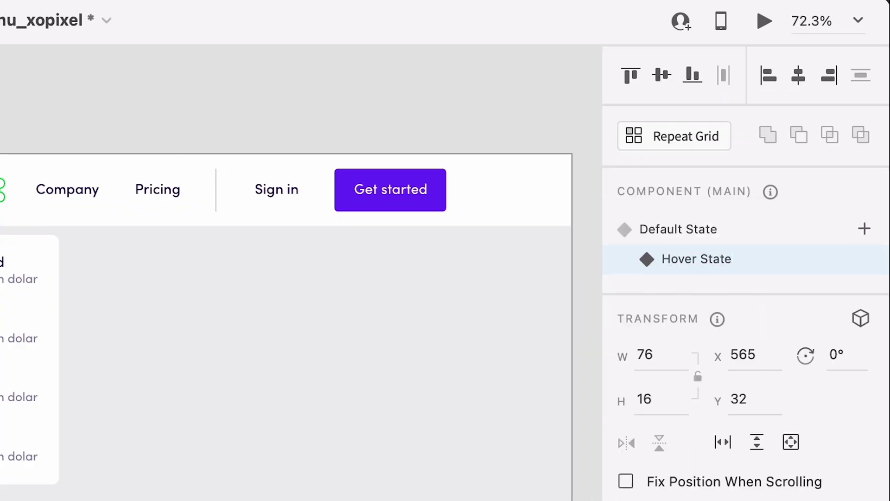
- Move the Dashboard–Insights dropdown panel into Product's Hover State, then view Default State
right_click(423, 171)
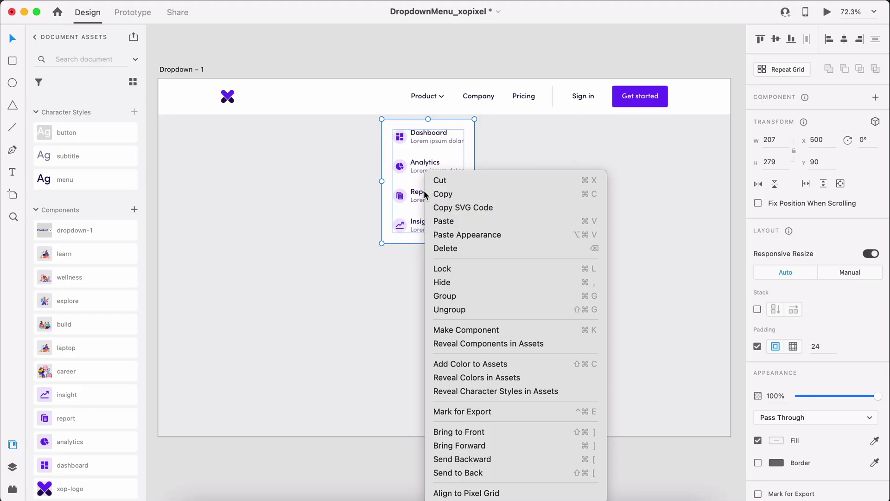
left_click(444, 179)
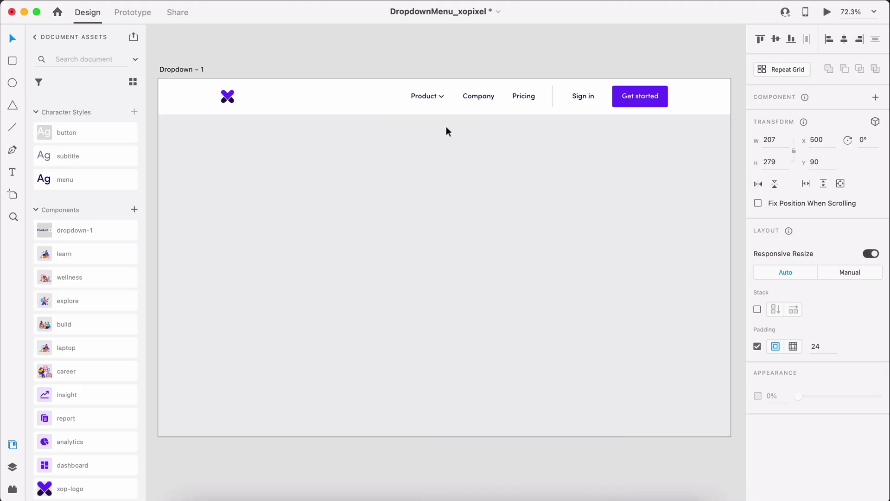
left_click(437, 97)
double_click(435, 97)
right_click(432, 97)
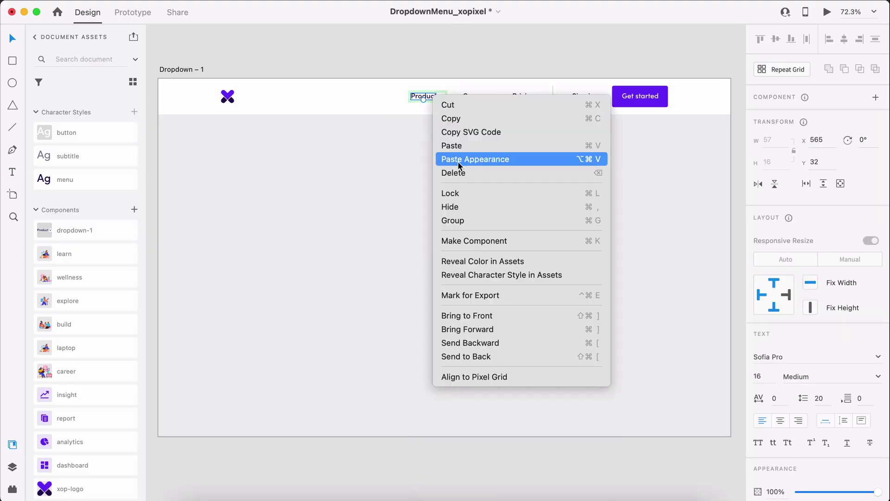
left_click(457, 146)
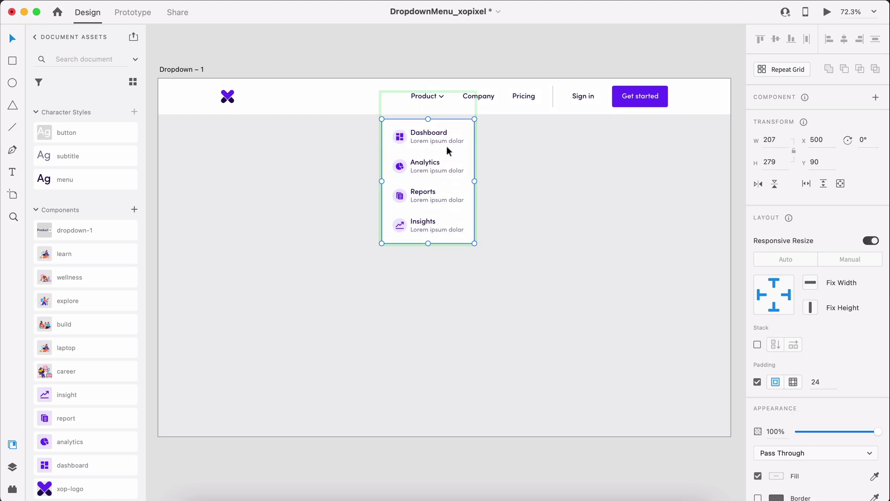
left_click(606, 170)
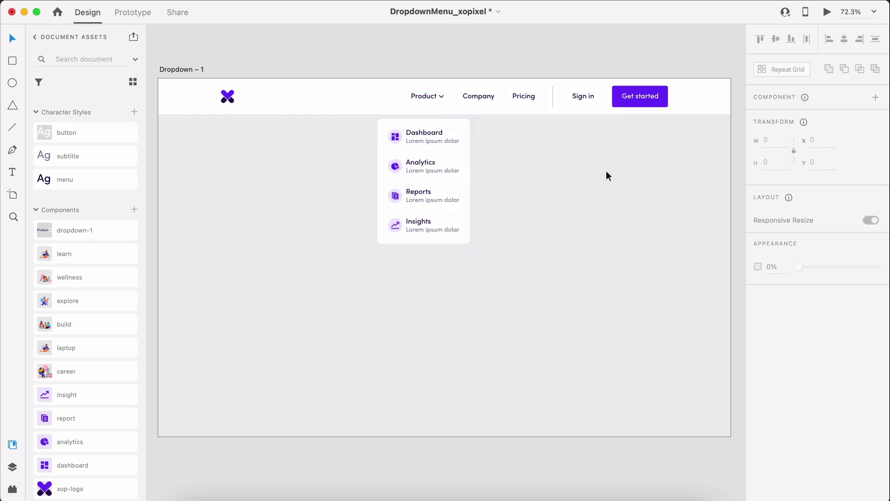
left_click(447, 176)
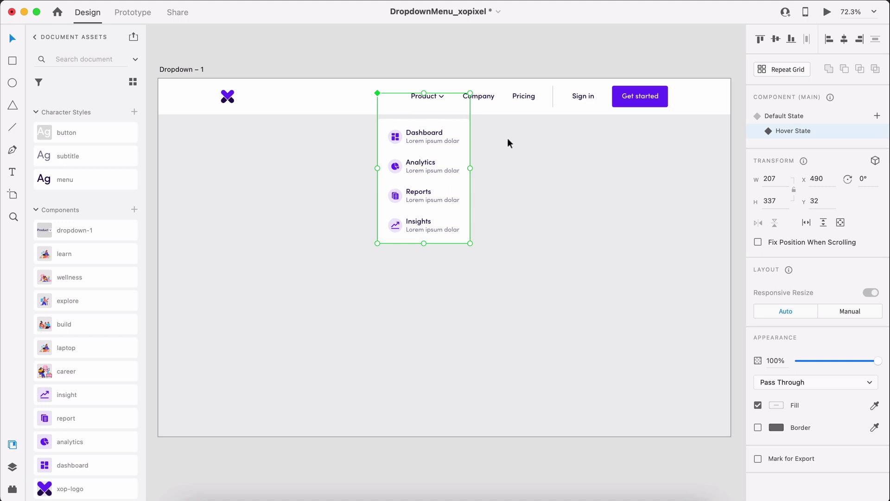
left_click(766, 117)
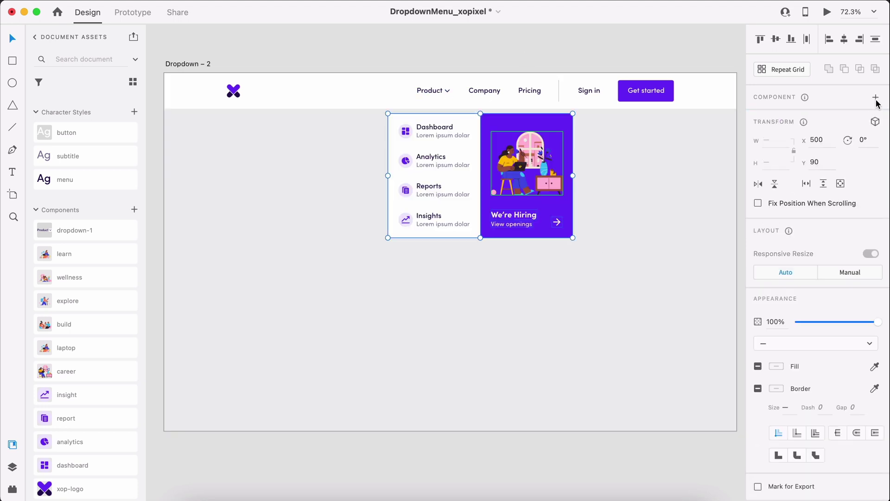
- Make the Product label on Dropdown – 2 a component with a Hover State
left_click(876, 97)
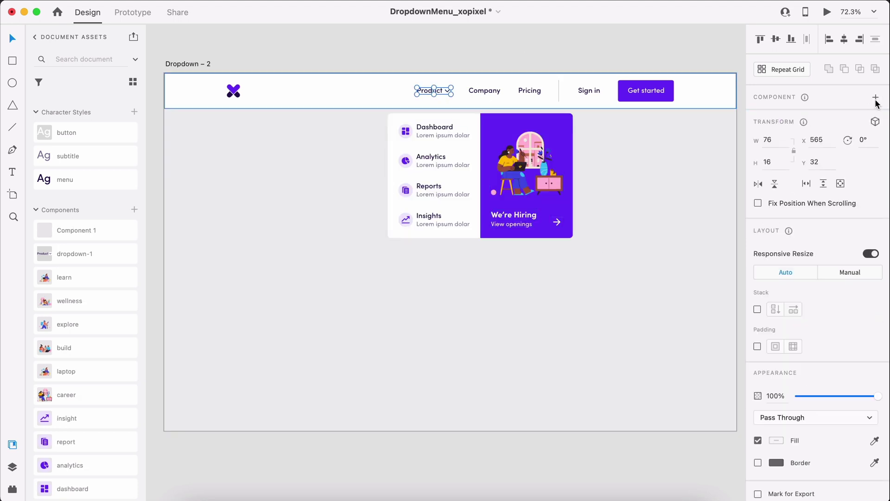
left_click(877, 115)
left_click(852, 138)
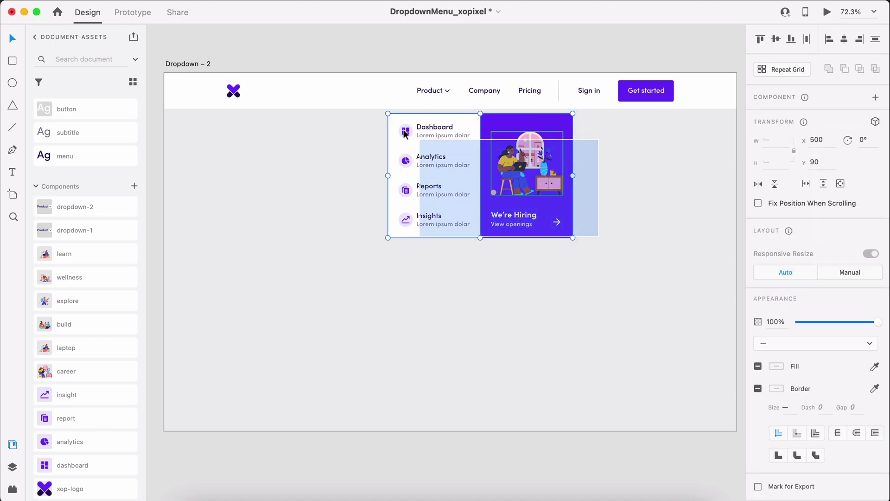
- Paste the dropdown panel under Product in the Hover State, then return to Default State
left_click(433, 87)
right_click(436, 93)
left_click(456, 140)
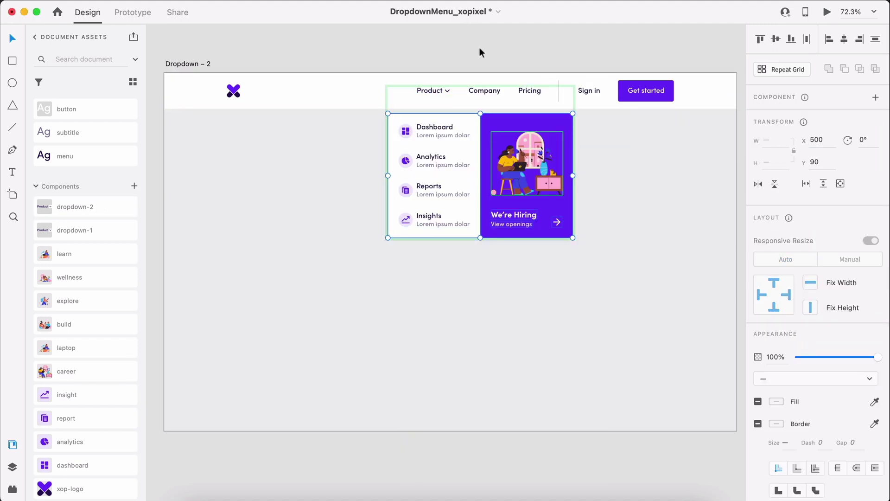
left_click_drag(506, 109, 452, 108)
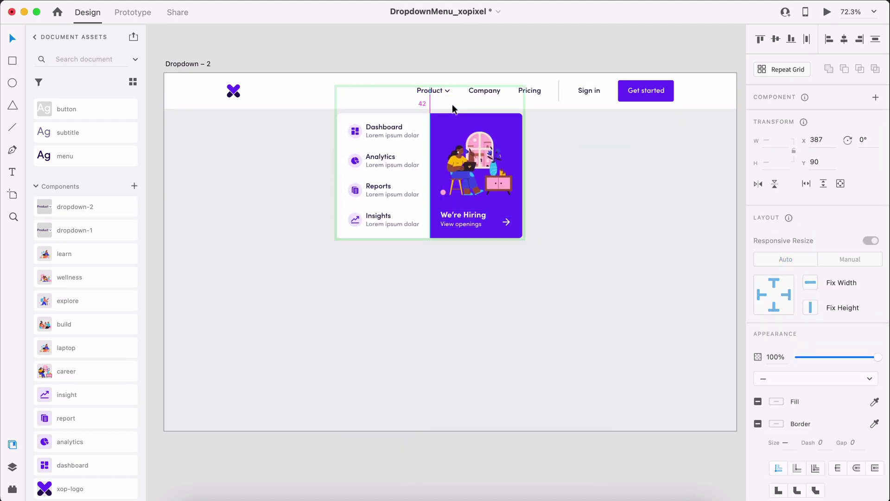
left_click(511, 37)
left_click(788, 117)
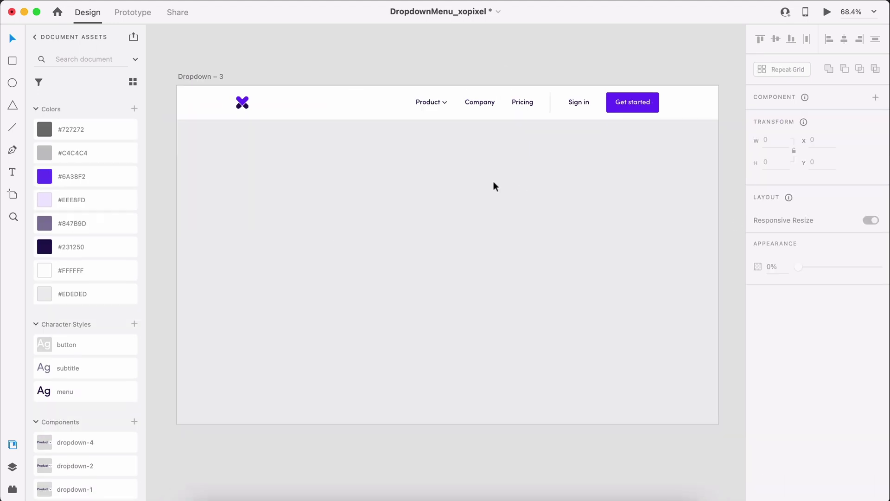
- Make the Product label on Dropdown – 3 a component and add a Hover State
left_click(430, 102)
left_click(877, 99)
left_click(877, 116)
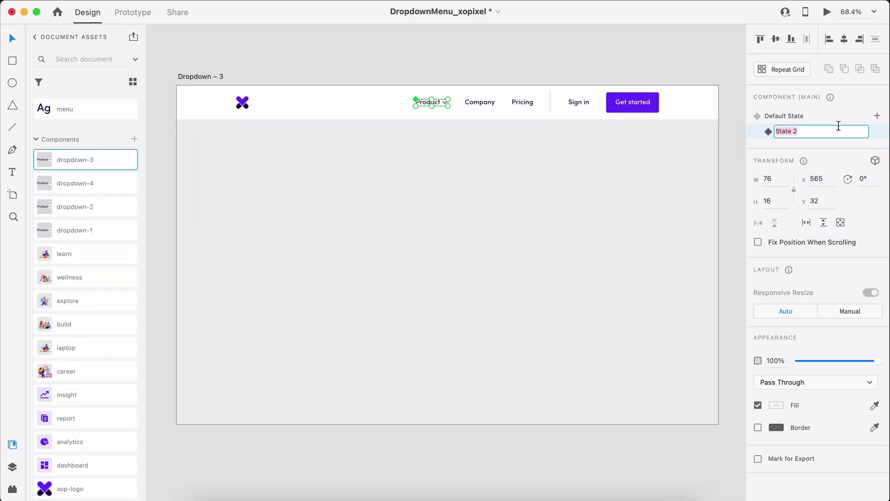
key("ctrl+z")
left_click(877, 116)
left_click(439, 102)
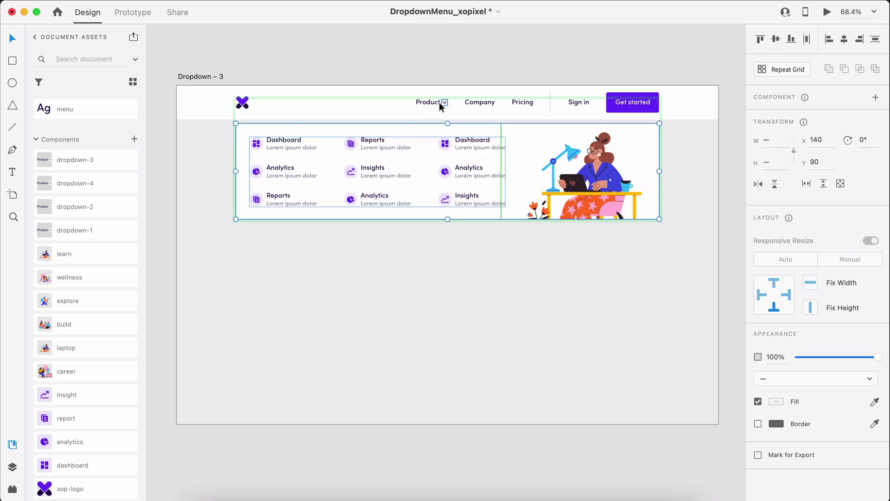
- Show the mega menu in Dropdown – 3's Hover State
left_click(449, 230)
left_click(431, 102)
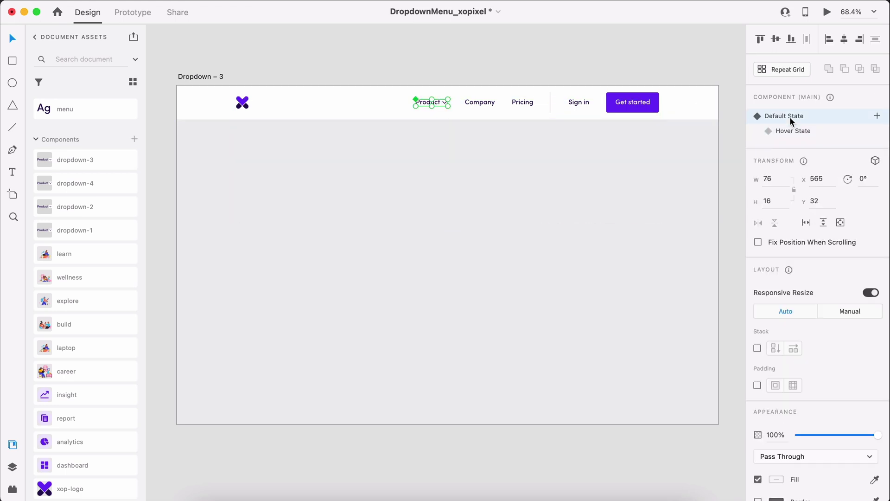
key("Escape")
left_click(441, 101)
left_click(830, 130)
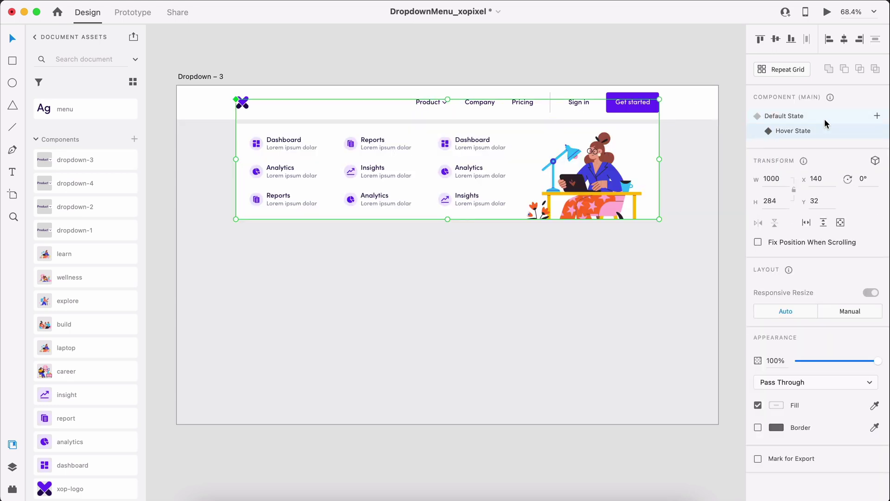
left_click(738, 80)
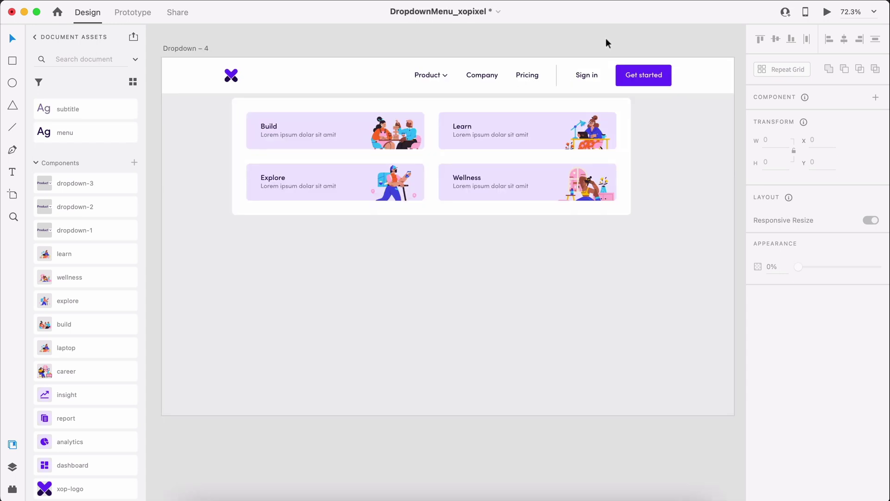
- Make Dropdown – 4's Product label a component named 'dropdown-4' with a Hover State
left_click(427, 74)
key("super+k")
type("dropdown-4")
key("Return")
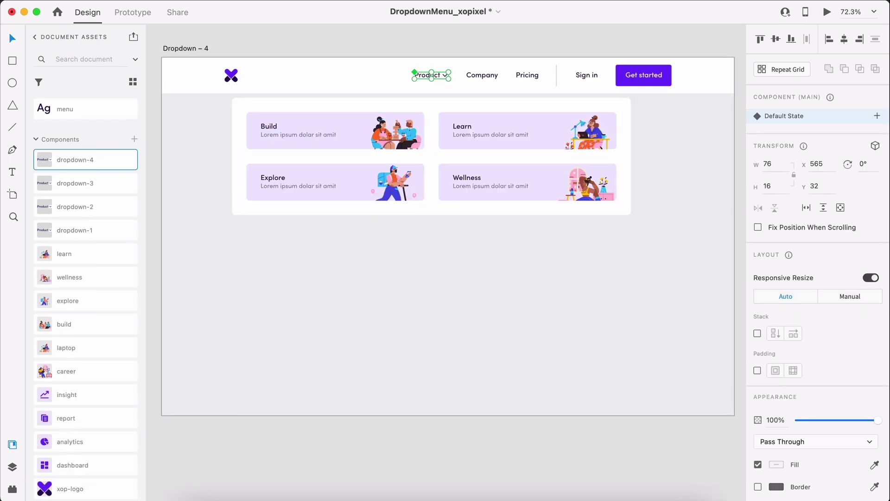
left_click(877, 116)
left_click(858, 139)
- Move the card dropdown panel into the Hover State under Product, then return to Default State
right_click(249, 104)
left_click(264, 177)
left_click(433, 74)
right_click(433, 74)
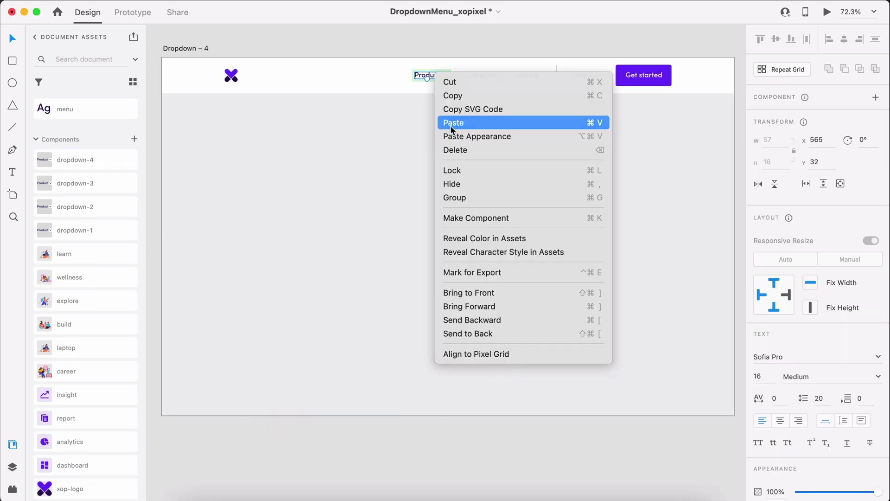
left_click(467, 121)
left_click(617, 177)
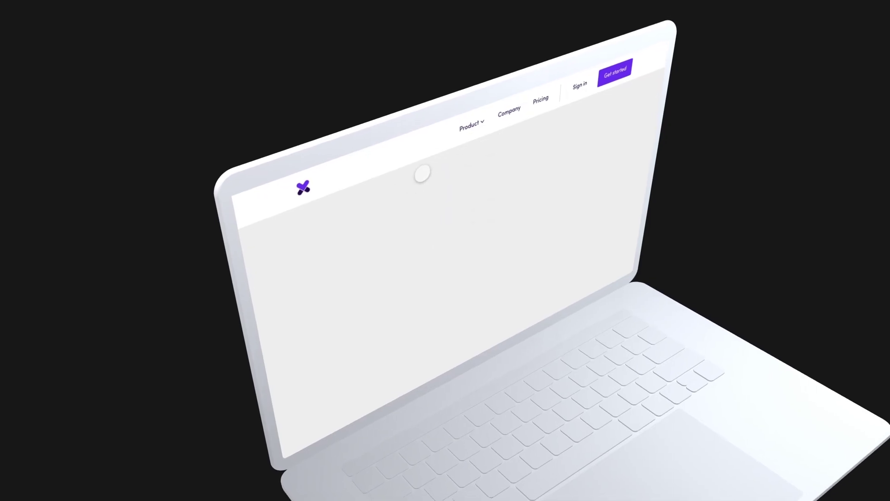